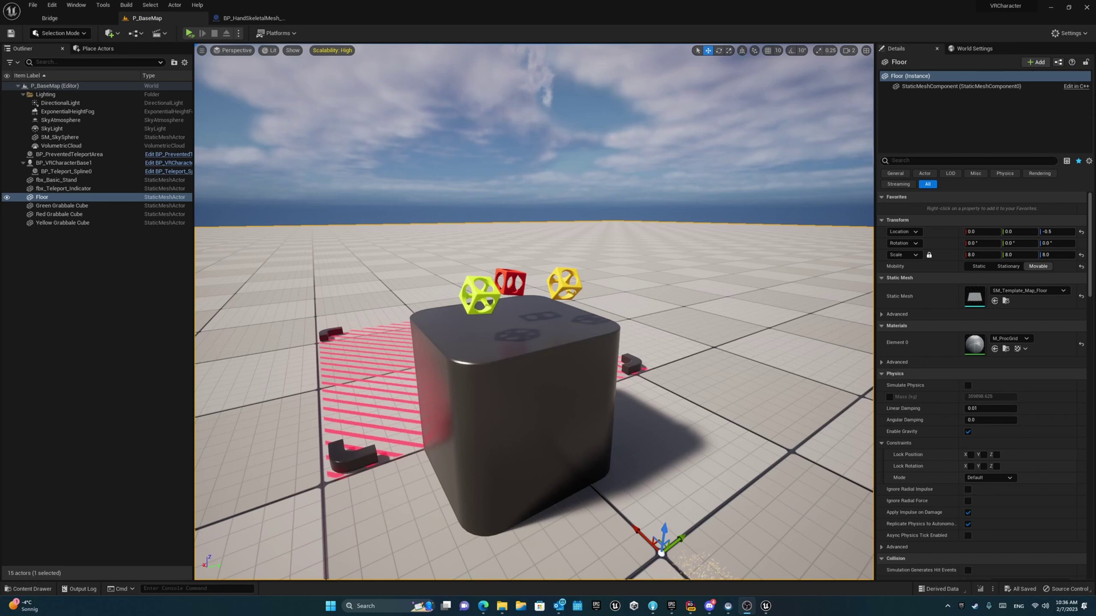
- Show the hand Blueprint's Viewport preview and frame the GlowingArea1 component
click(230, 14)
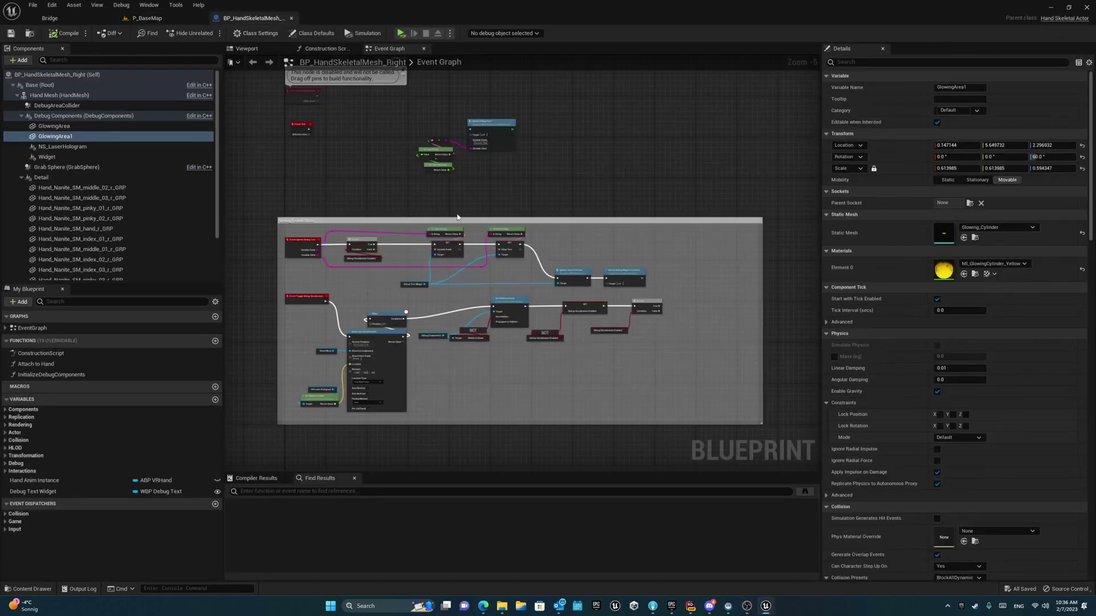
click(260, 49)
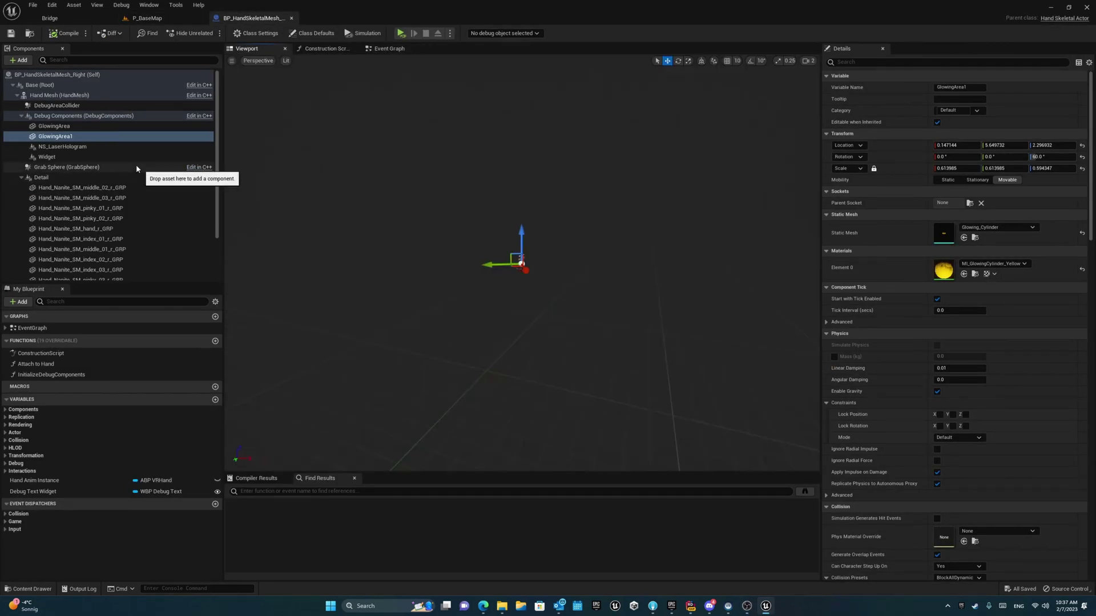
click(137, 137)
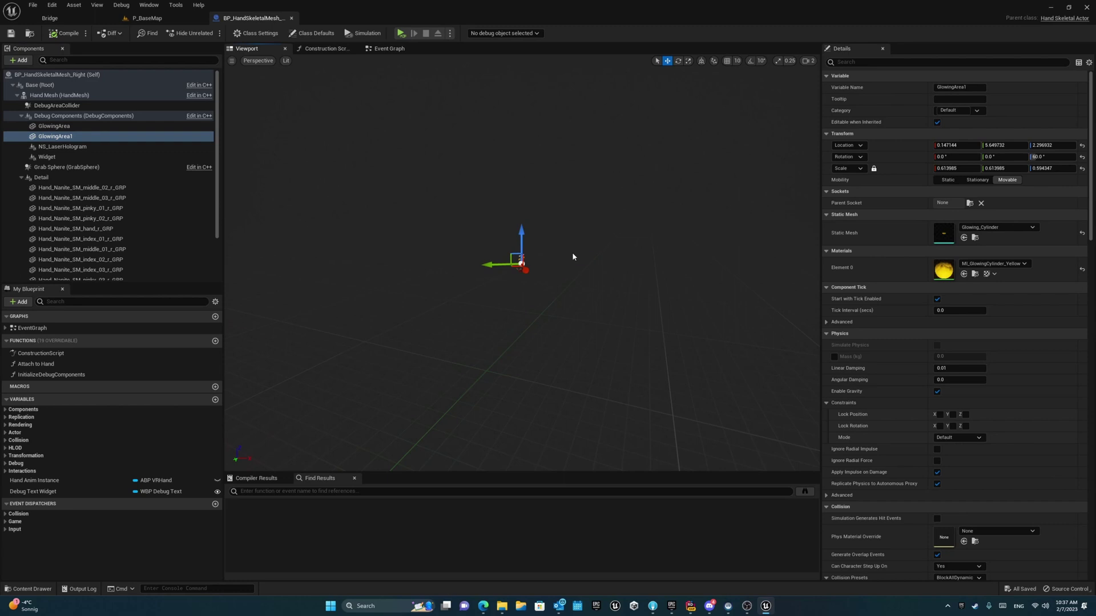
key(f)
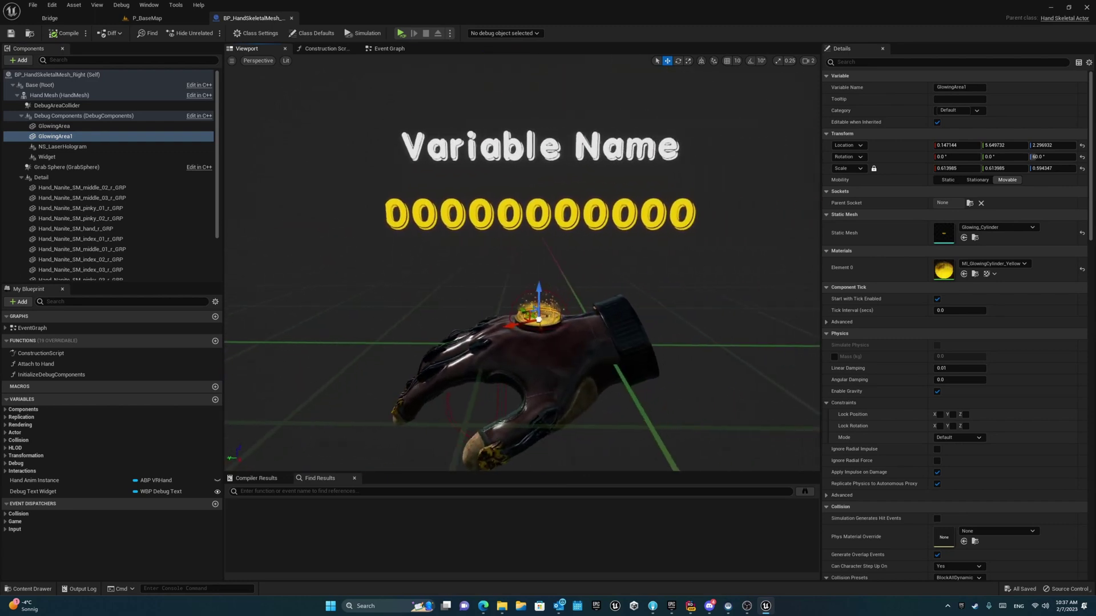
- Select Debug Components and switch to the Translate gizmo
click(57, 118)
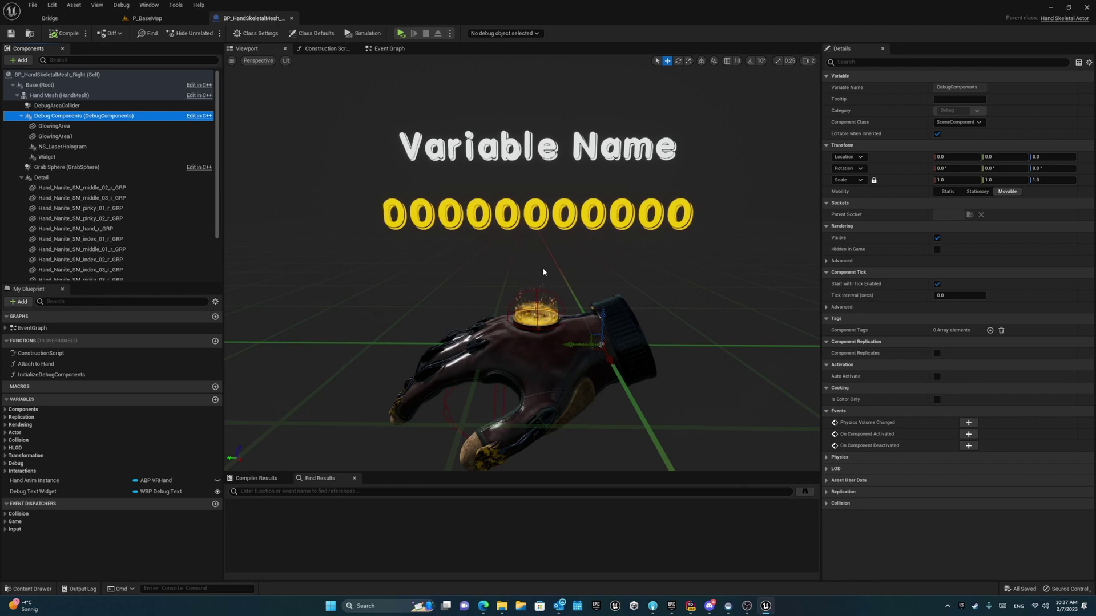
key(w)
right_drag(583, 322, 583, 322)
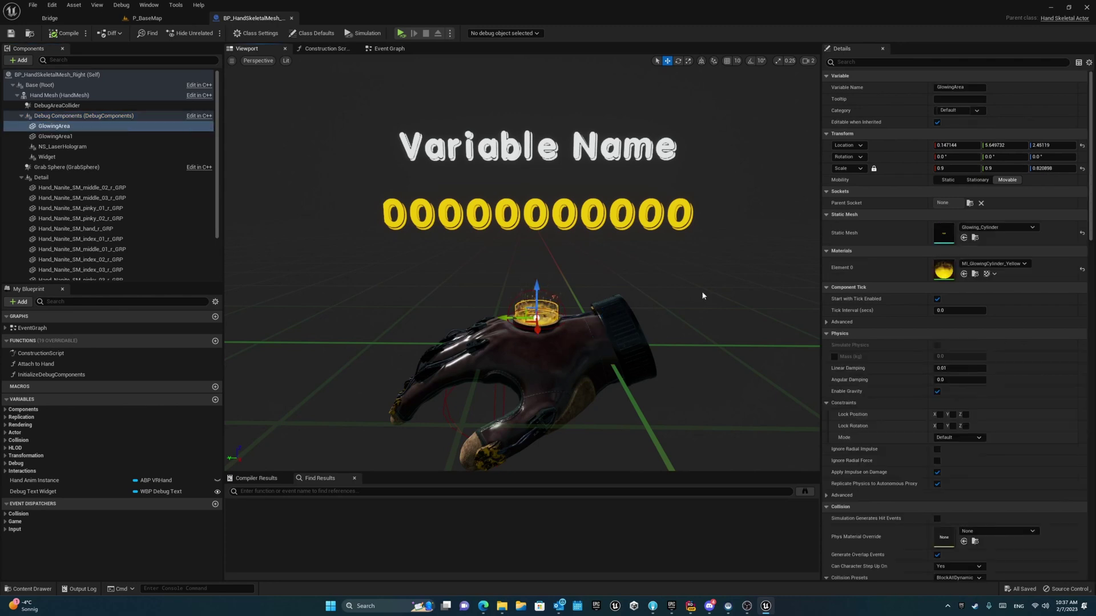
double_click(950, 270)
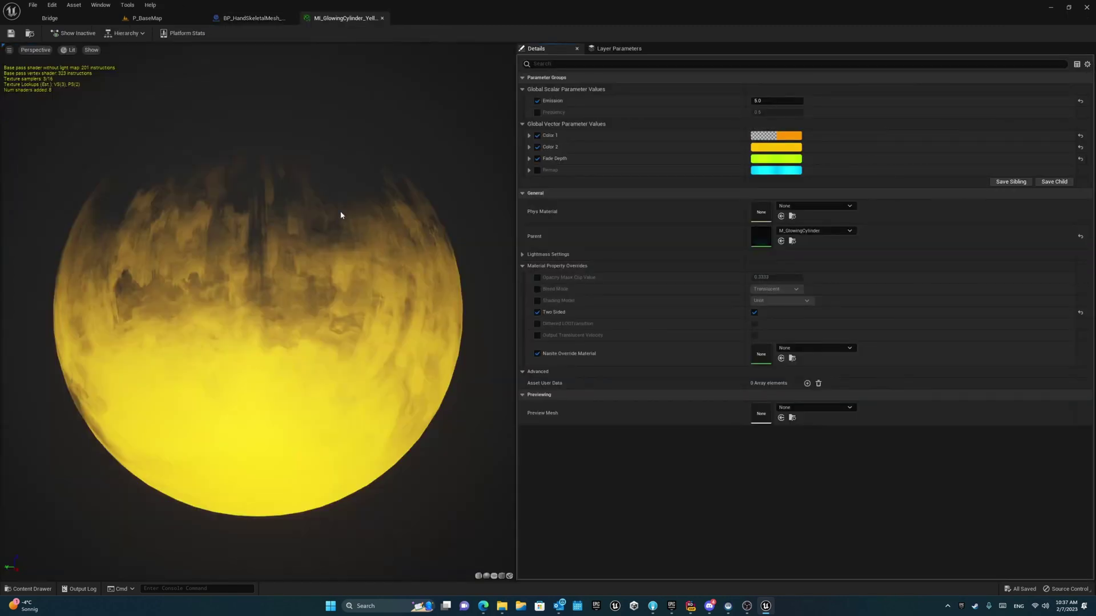
click(9, 49)
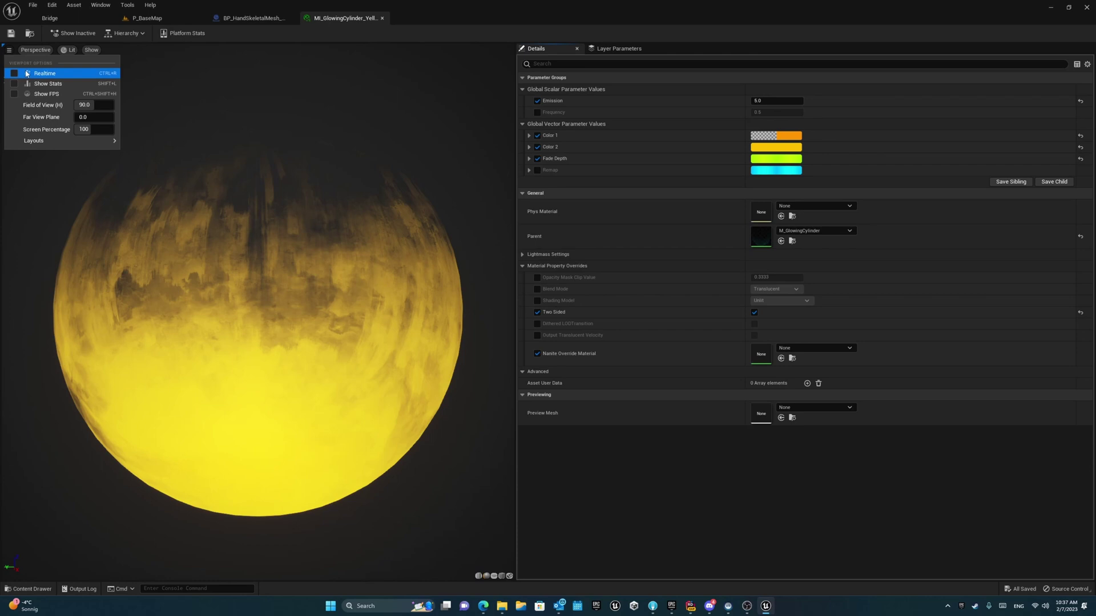
click(43, 73)
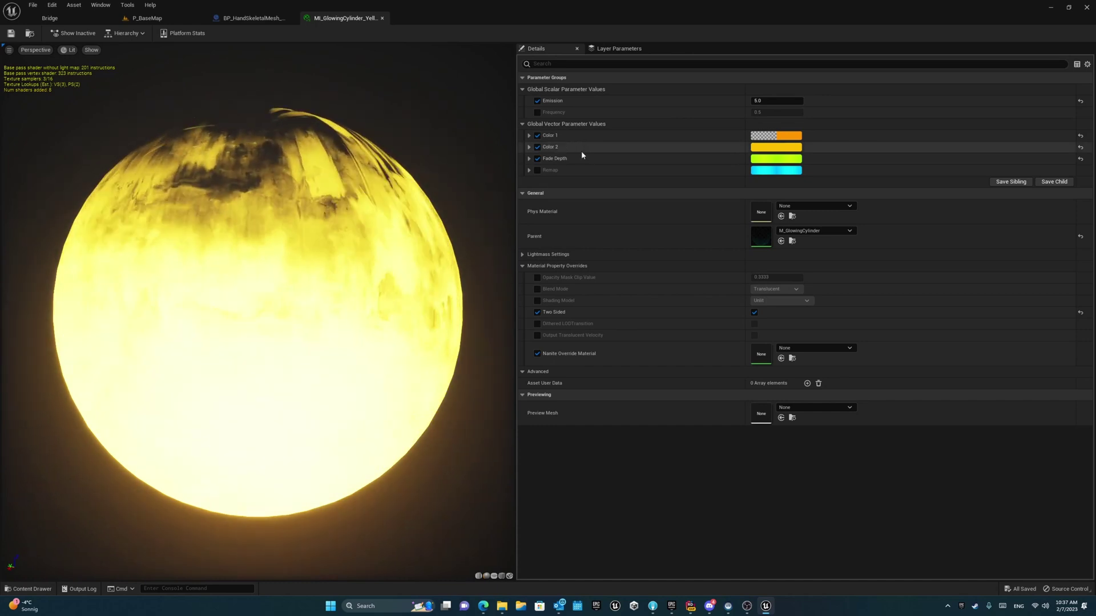
double_click(761, 237)
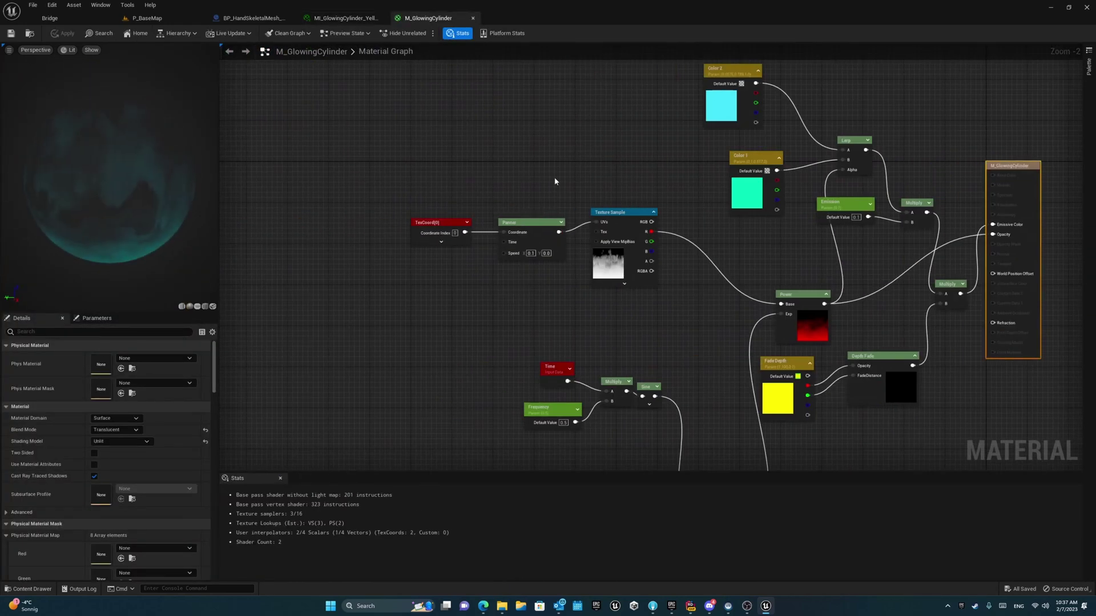
right_drag(555, 177, 560, 277)
right_drag(481, 305, 441, 251)
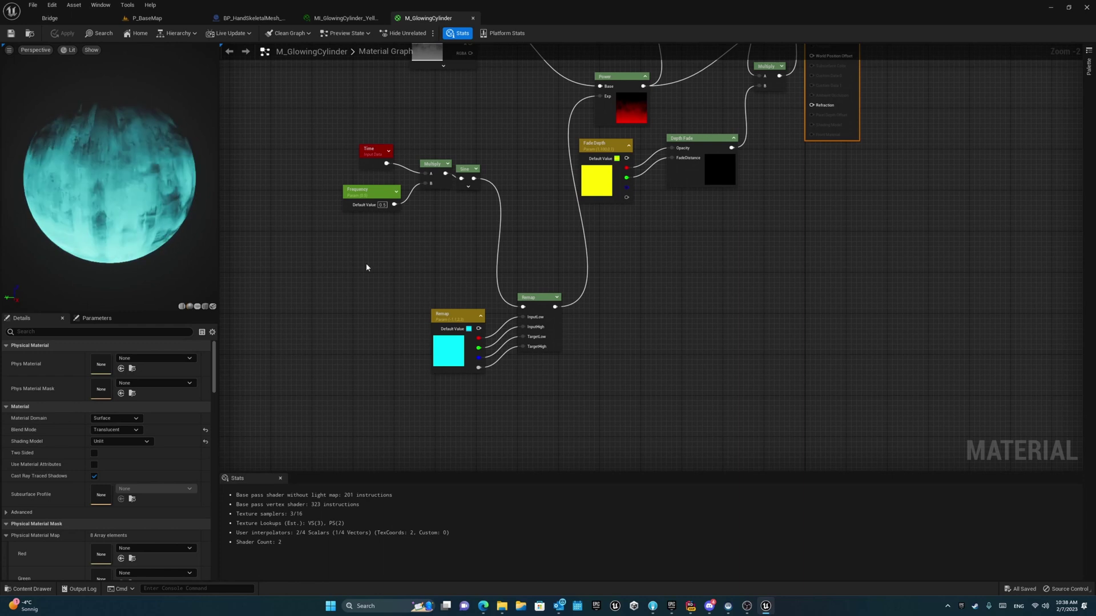
right_drag(646, 332, 497, 385)
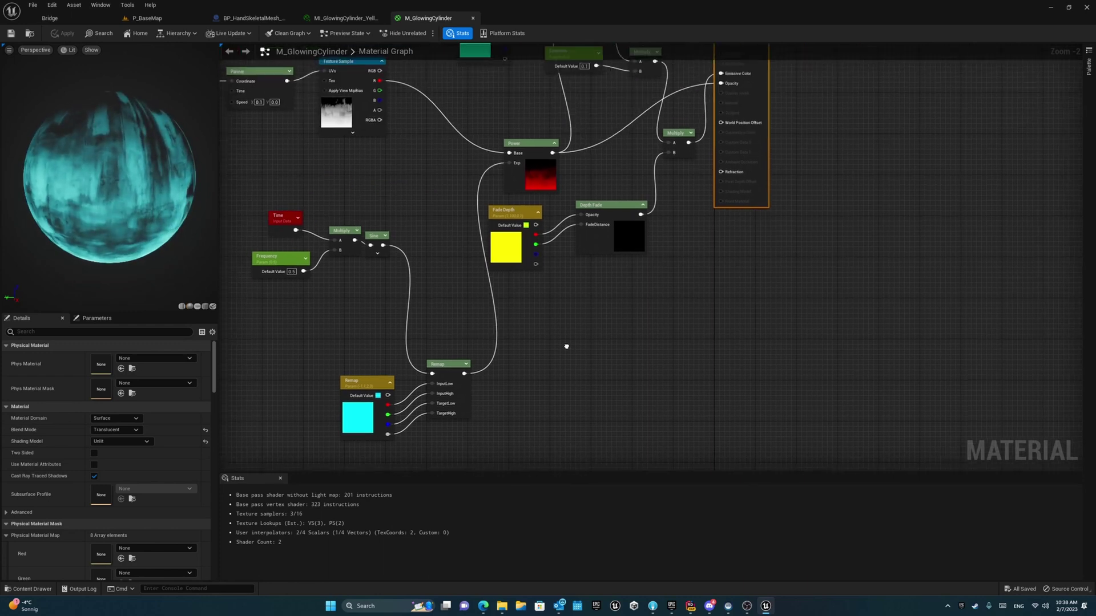
right_drag(326, 218, 347, 226)
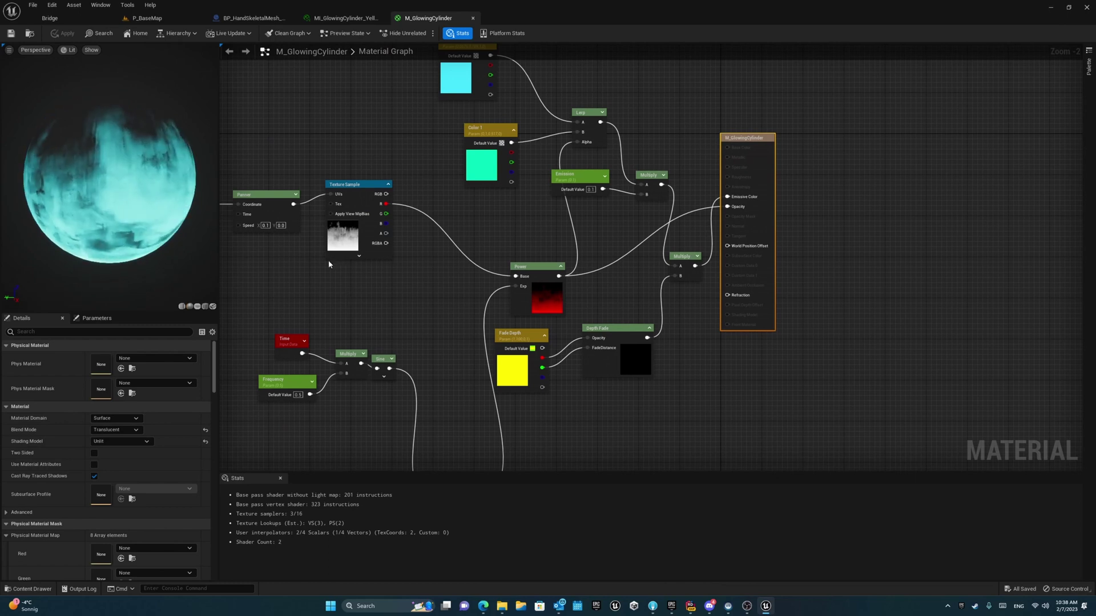
scroll(328, 259, up, 1)
scroll(377, 275, up, 1)
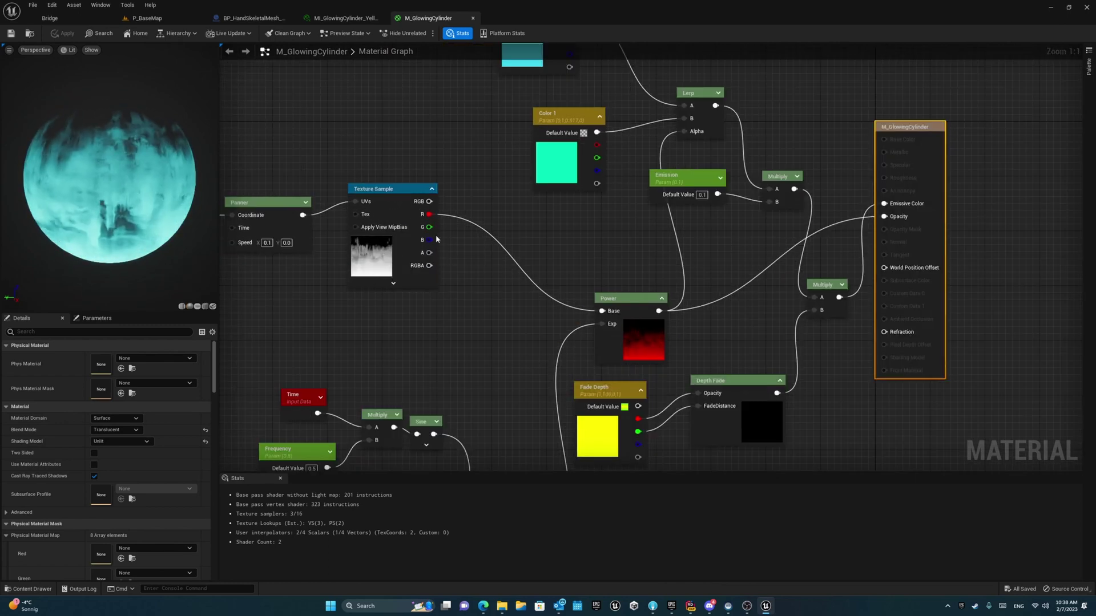
right_drag(530, 328, 378, 253)
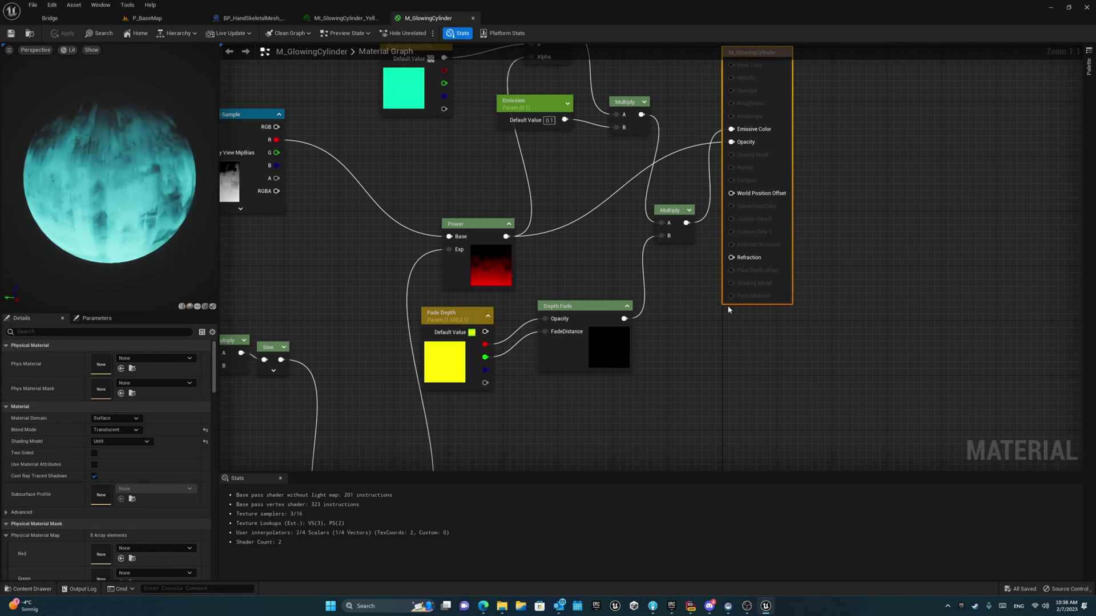
right_drag(404, 151, 447, 263)
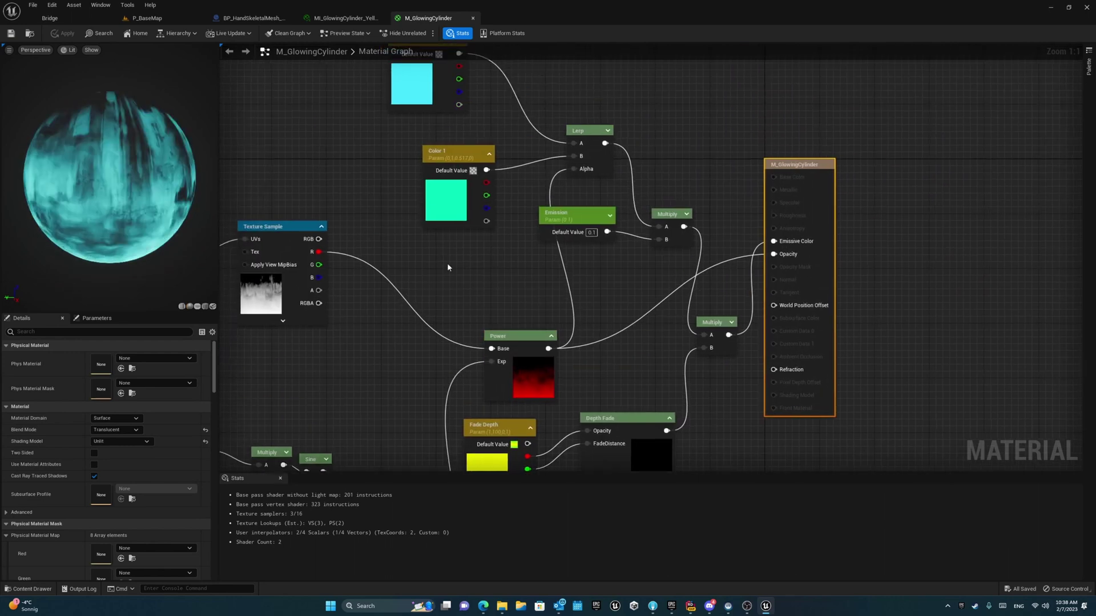
middle_click(424, 19)
middle_click(349, 19)
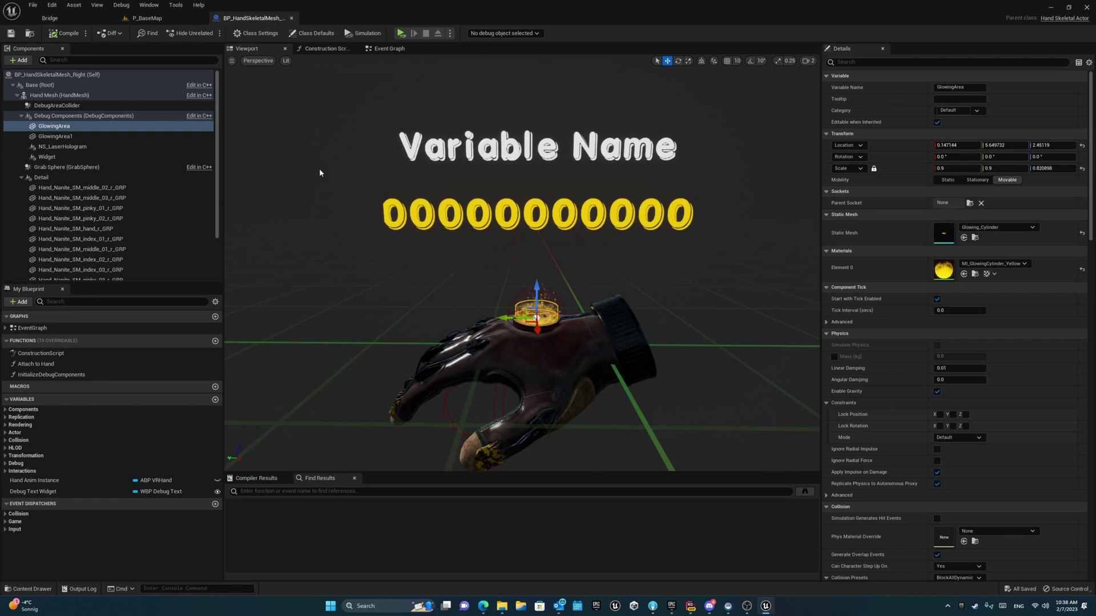
- Select the Widget component and open Initialize Debug Components from the Event Graph
click(511, 146)
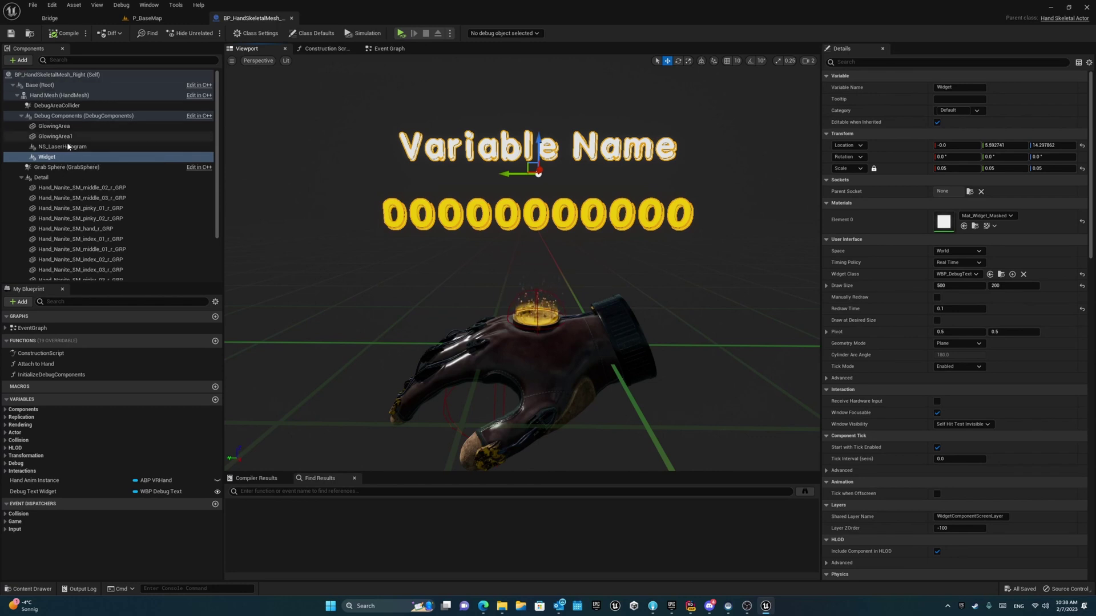
click(369, 49)
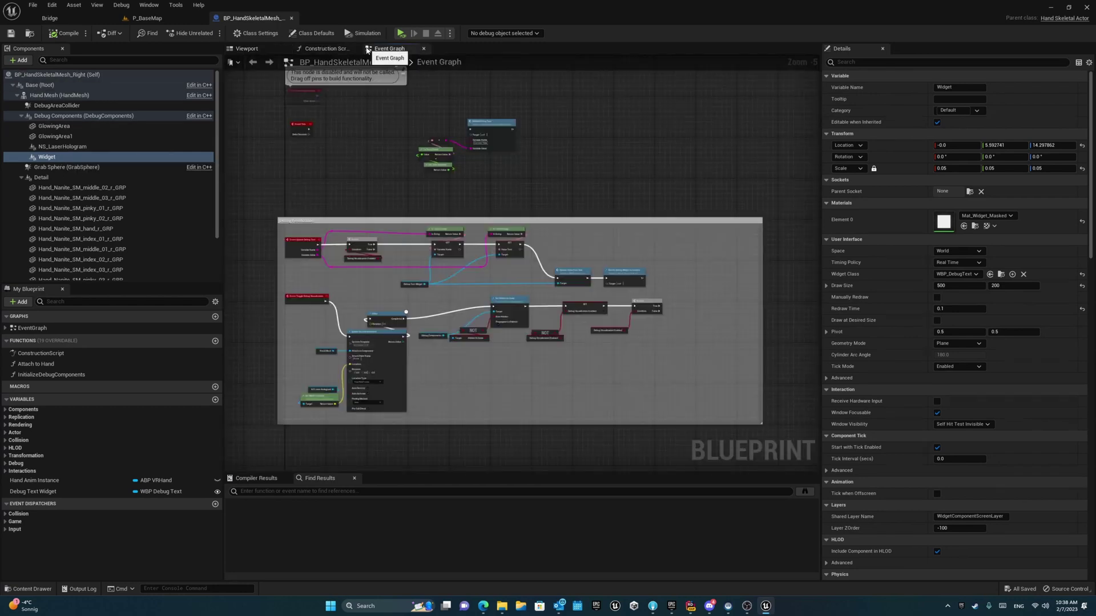
click(472, 247)
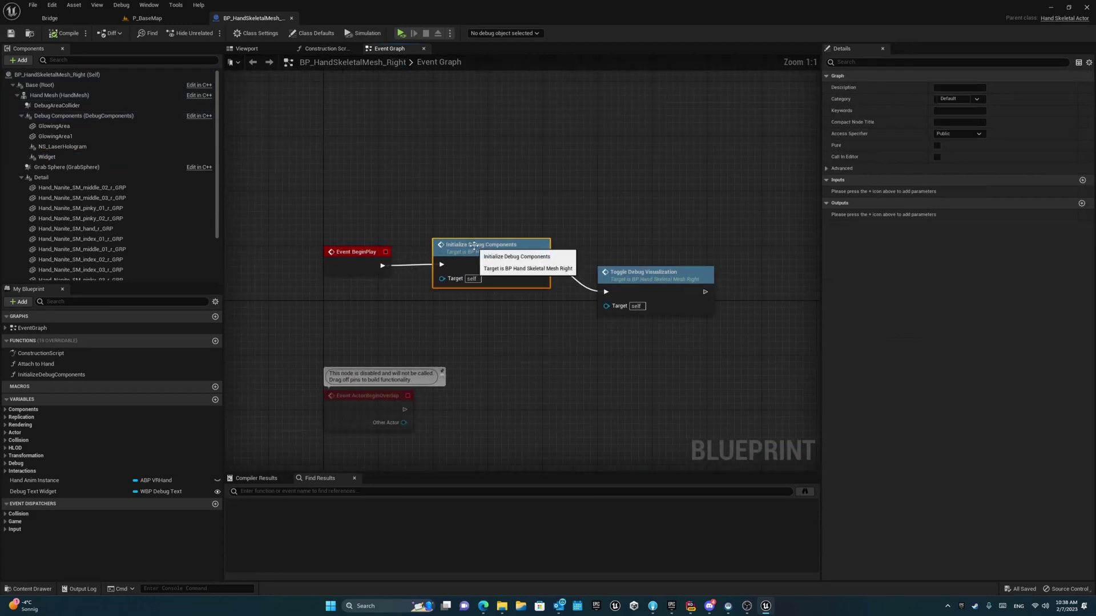
double_click(472, 246)
scroll(491, 218, up, 2)
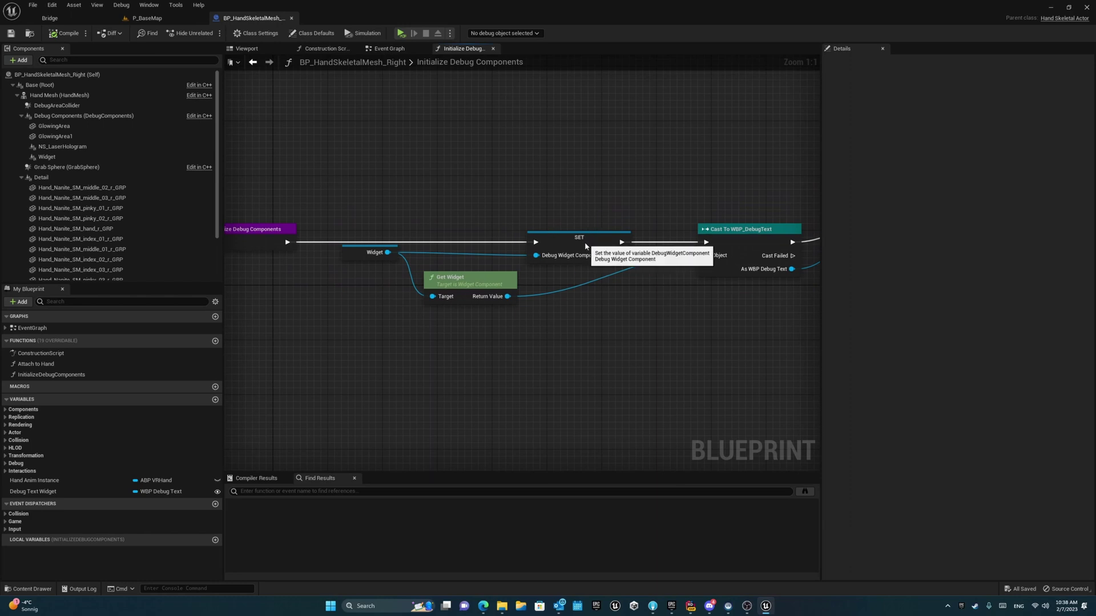
- Pan across the function's SET, Set Hidden in Game and Get Widget nodes
drag(588, 247, 484, 246)
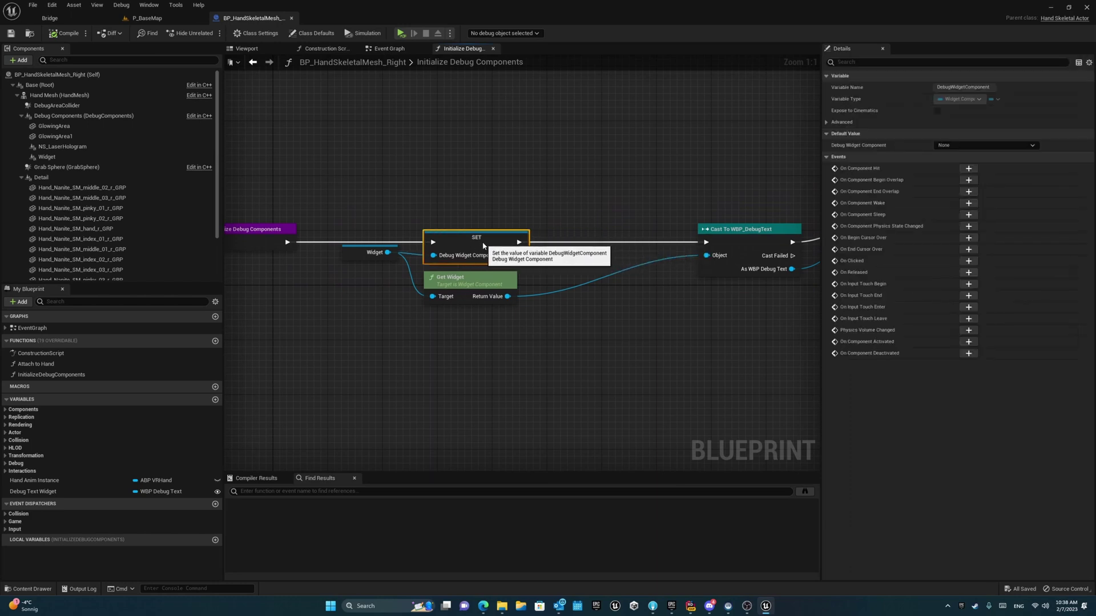
right_drag(625, 203, 461, 194)
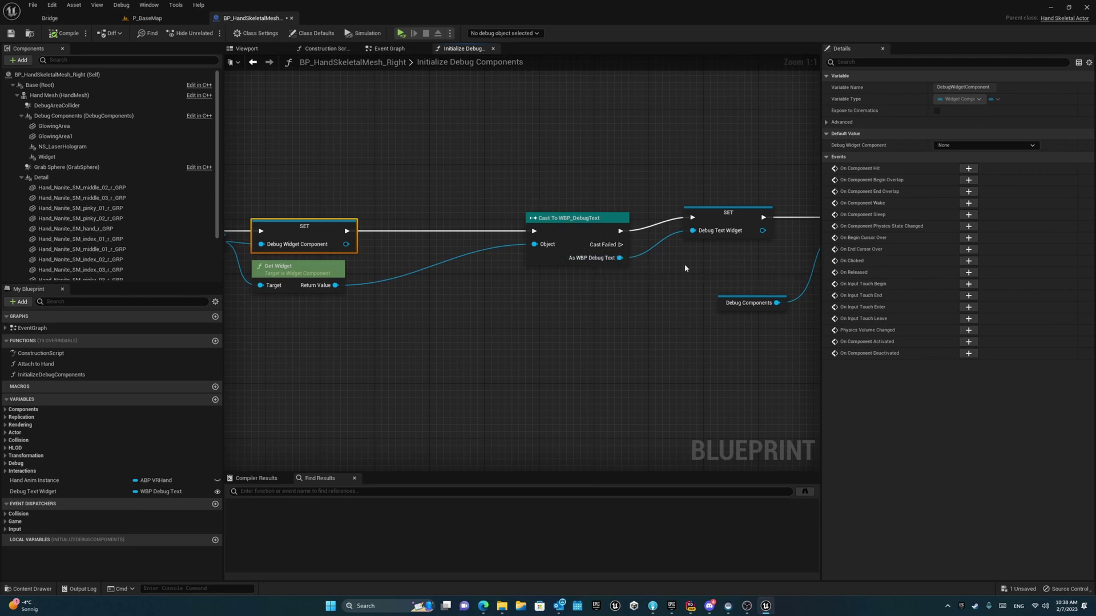
right_drag(700, 267, 461, 266)
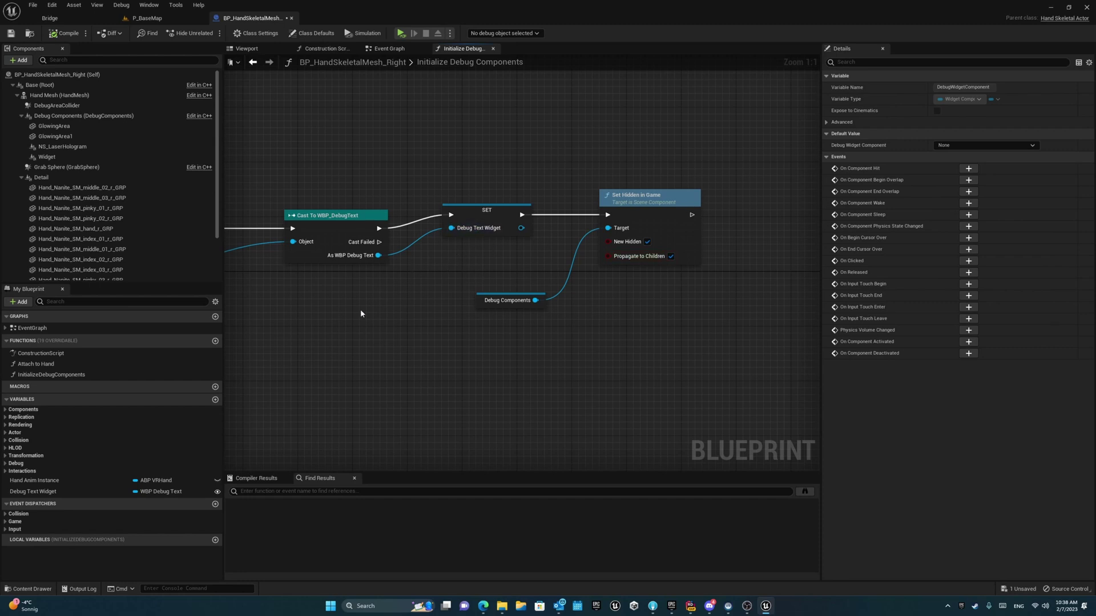
right_drag(361, 309, 649, 297)
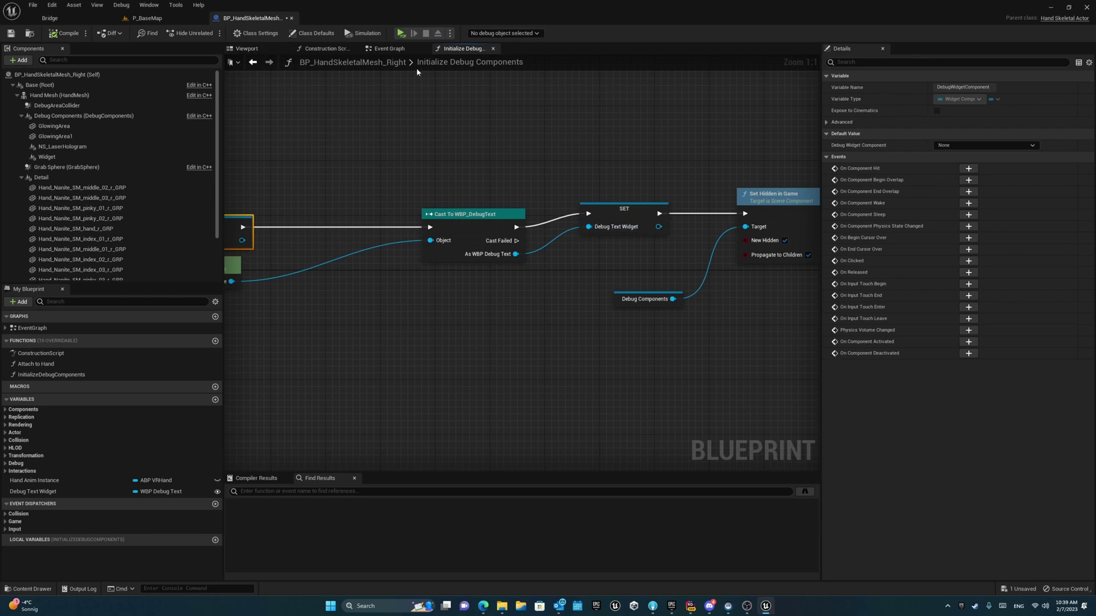
- Select the debug text Widget and open WBP_DebugText in a maximized editor
click(269, 52)
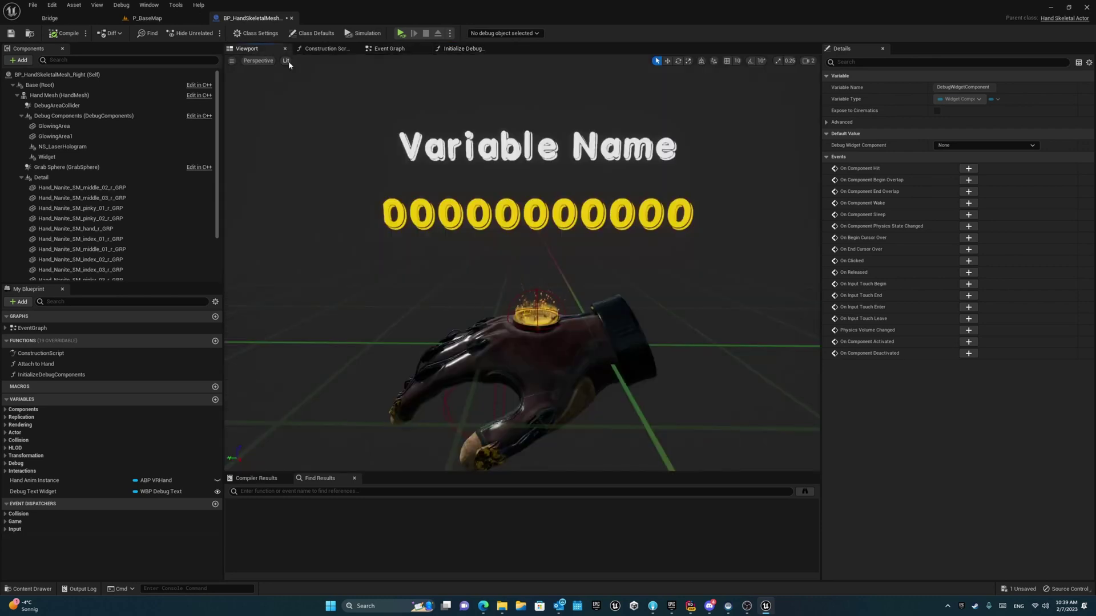
click(544, 211)
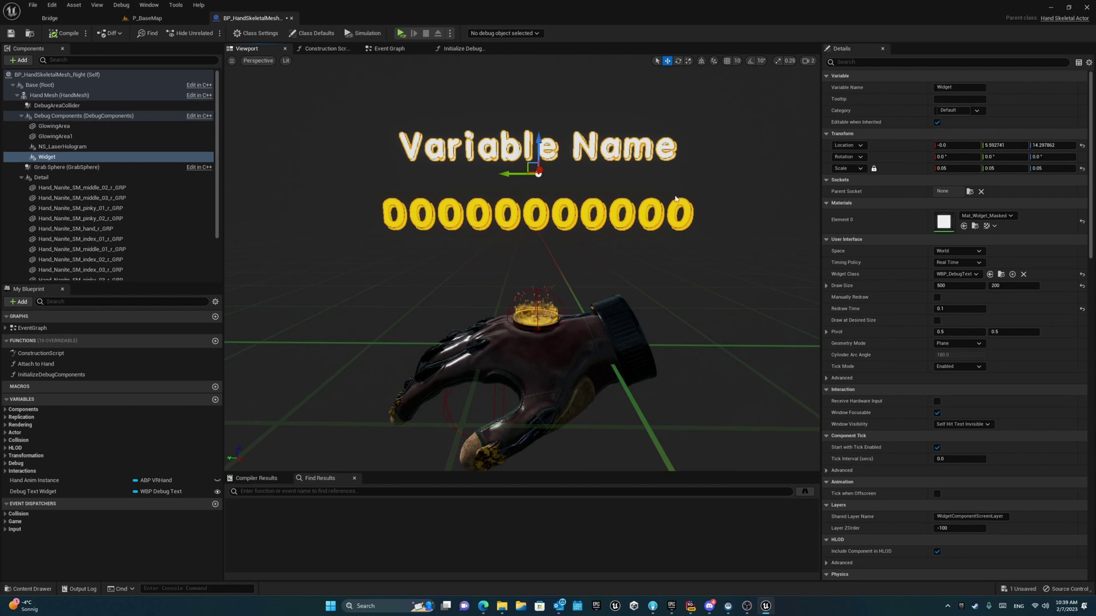
click(990, 274)
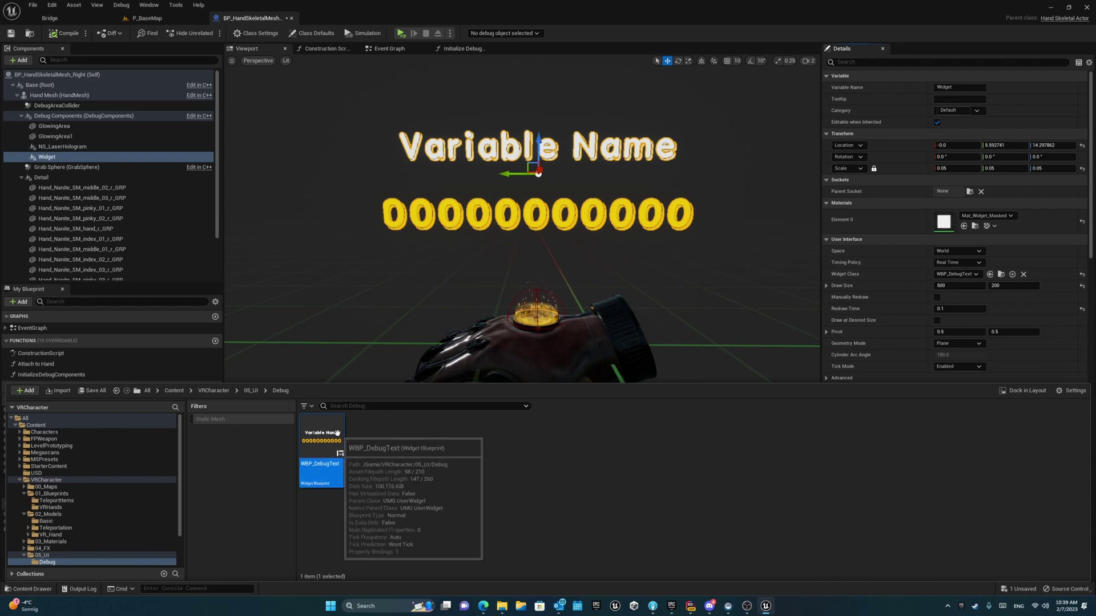
double_click(320, 450)
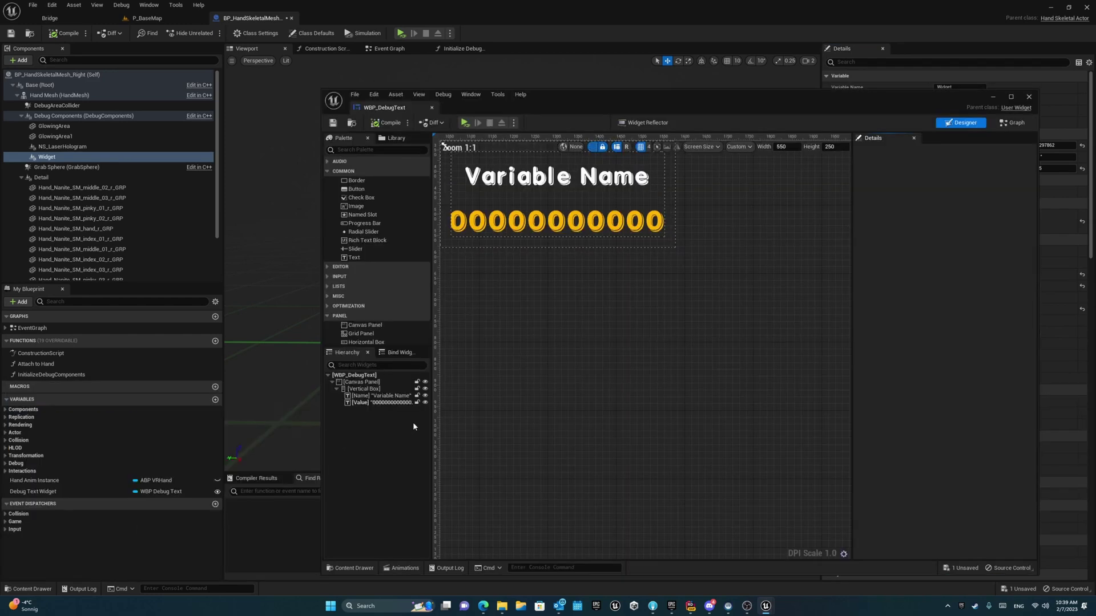
double_click(545, 90)
- Select the numeric Value and Variable Name text elements in the Hierarchy
click(51, 362)
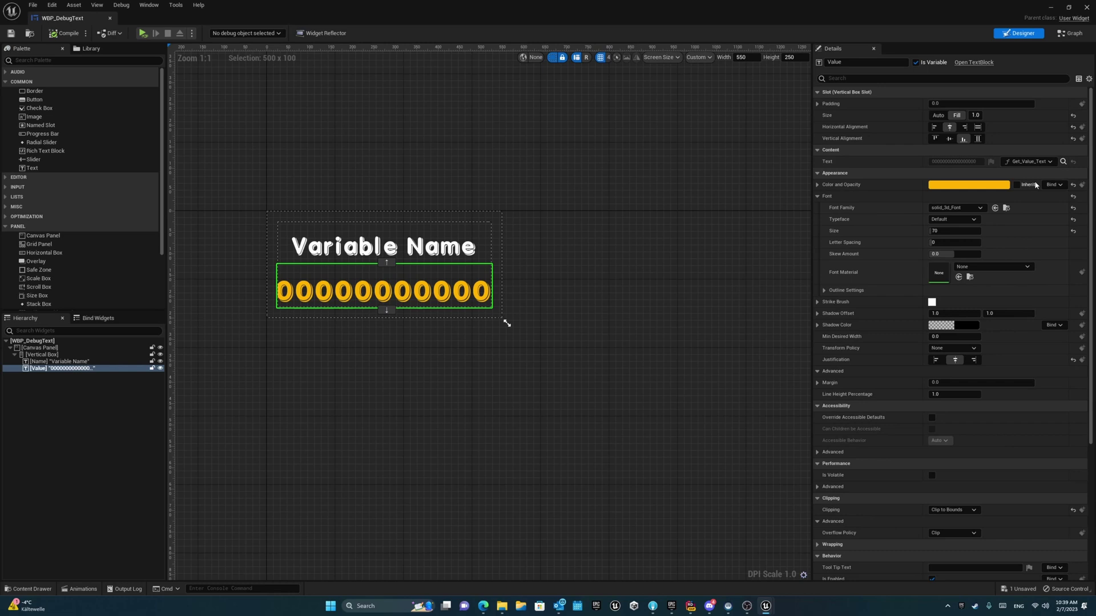
click(428, 249)
click(443, 285)
click(392, 236)
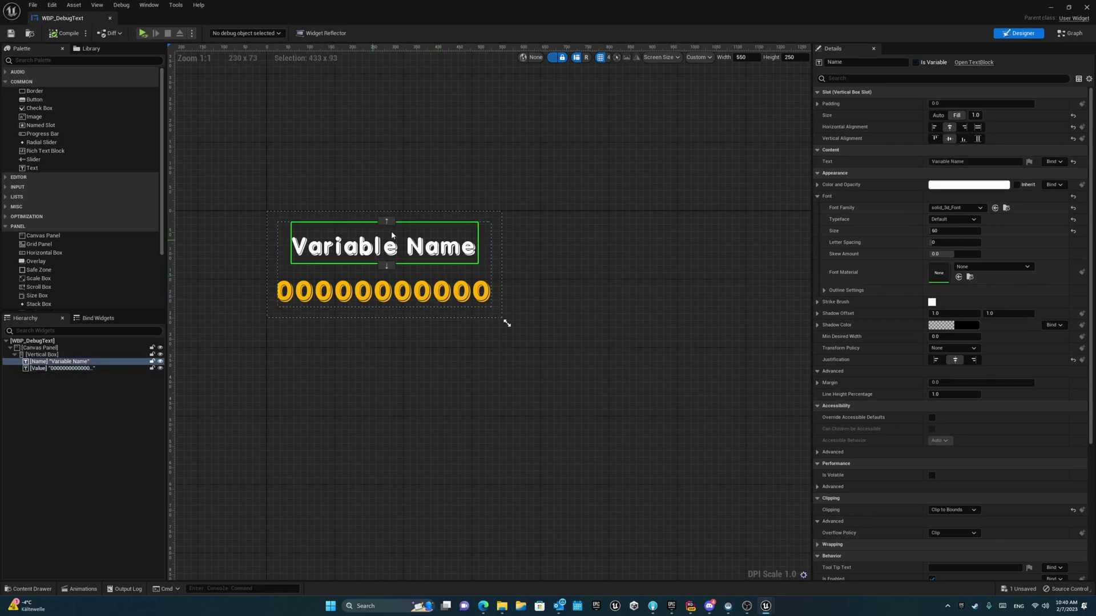
- Nudge the Get Name Text node right in the widget graph, then view Update Value Font Size
click(1070, 33)
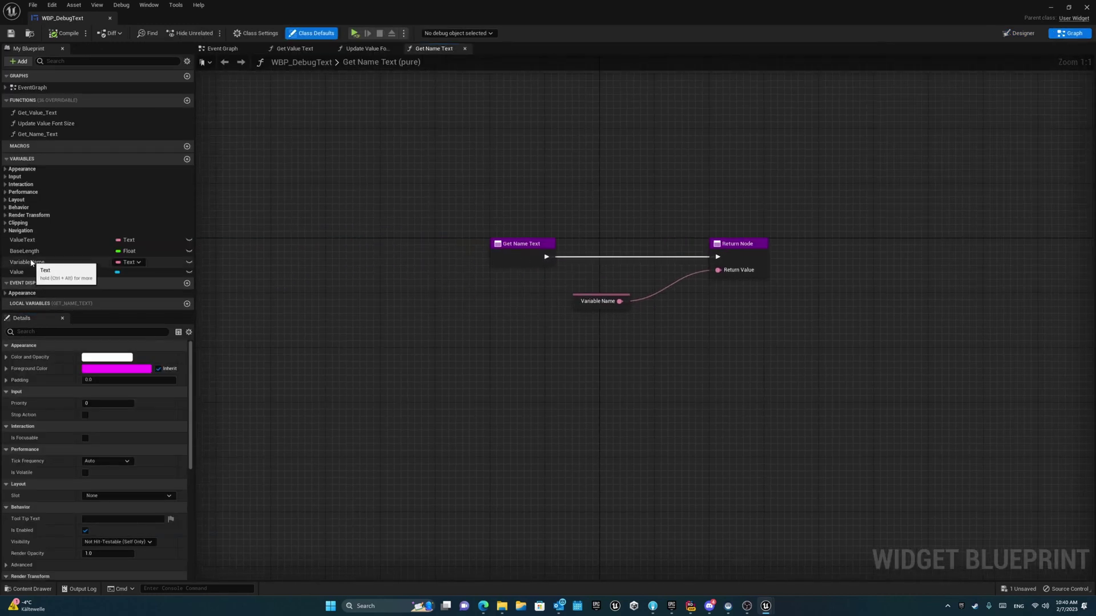
drag(523, 245, 598, 244)
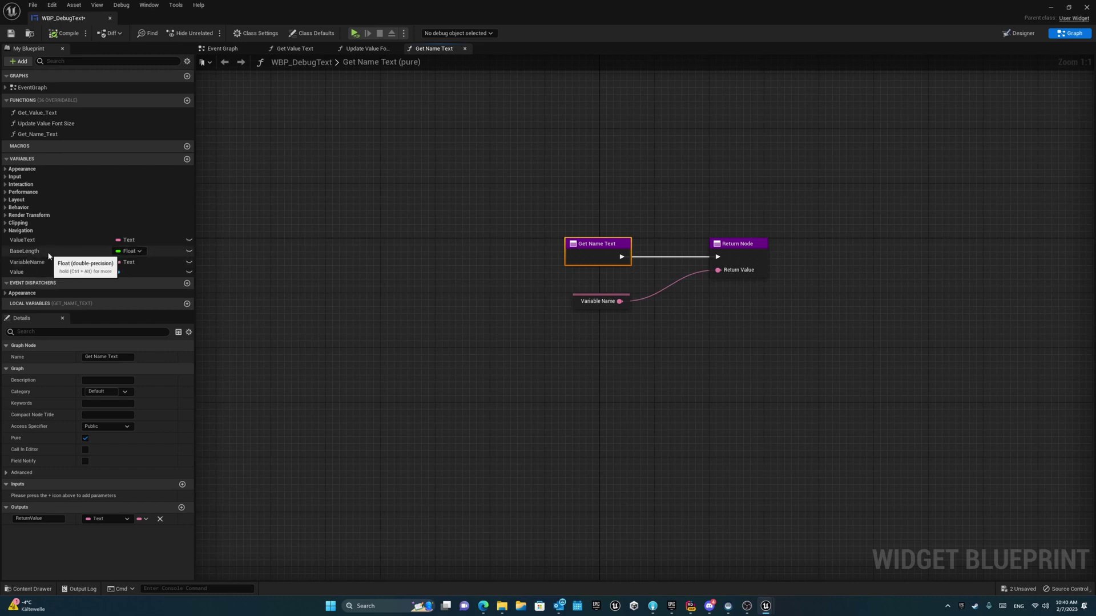
click(369, 48)
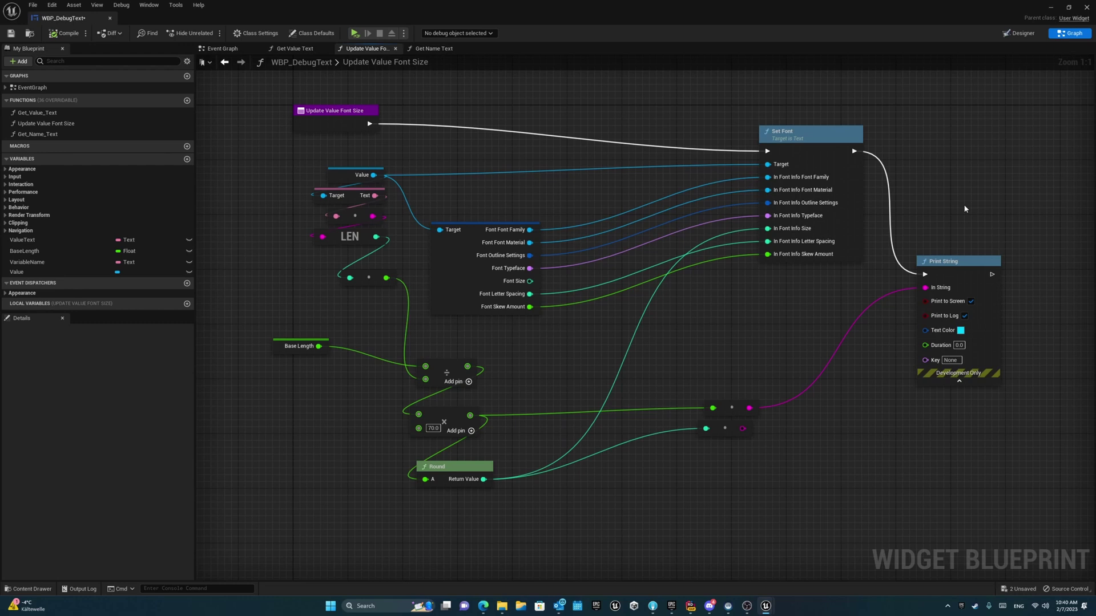
- Delete Print String and its two append nodes, raise Set Font, and close the editor
drag(965, 208, 891, 491)
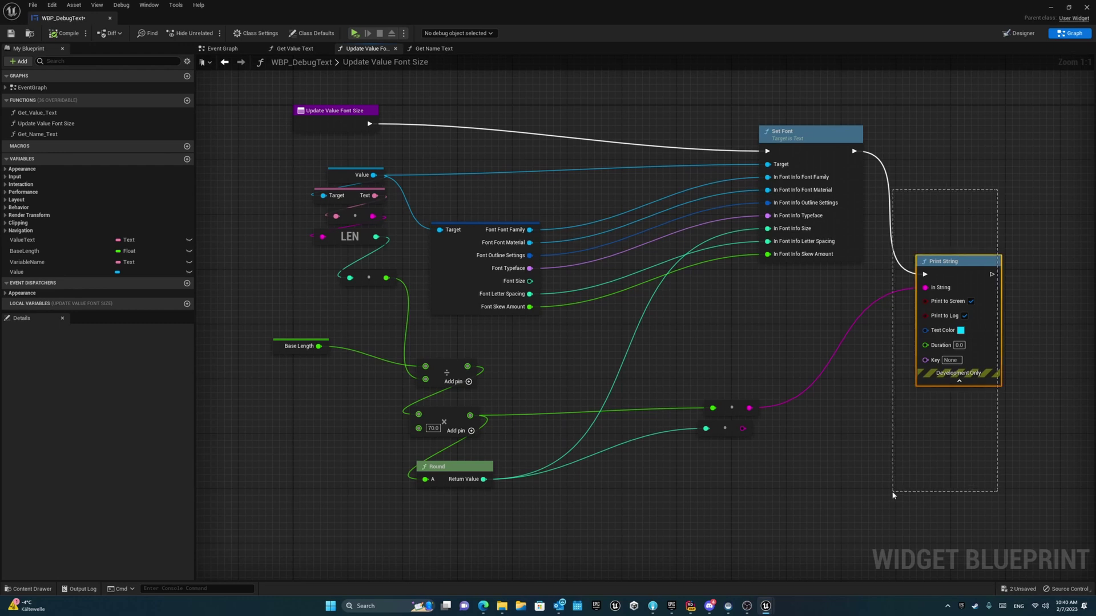
key(Delete)
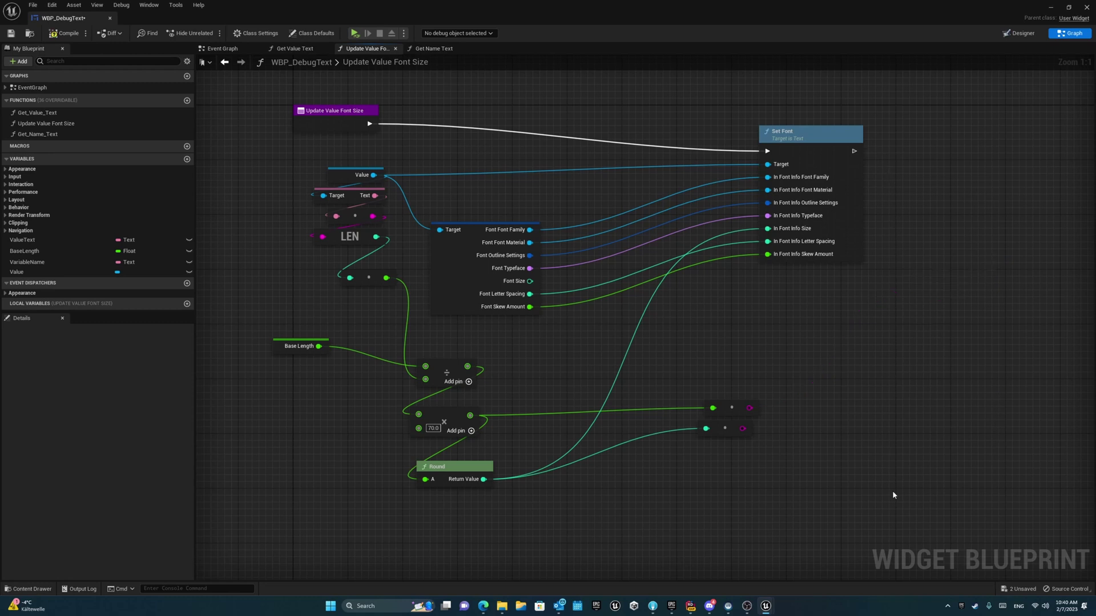
drag(824, 360, 681, 521)
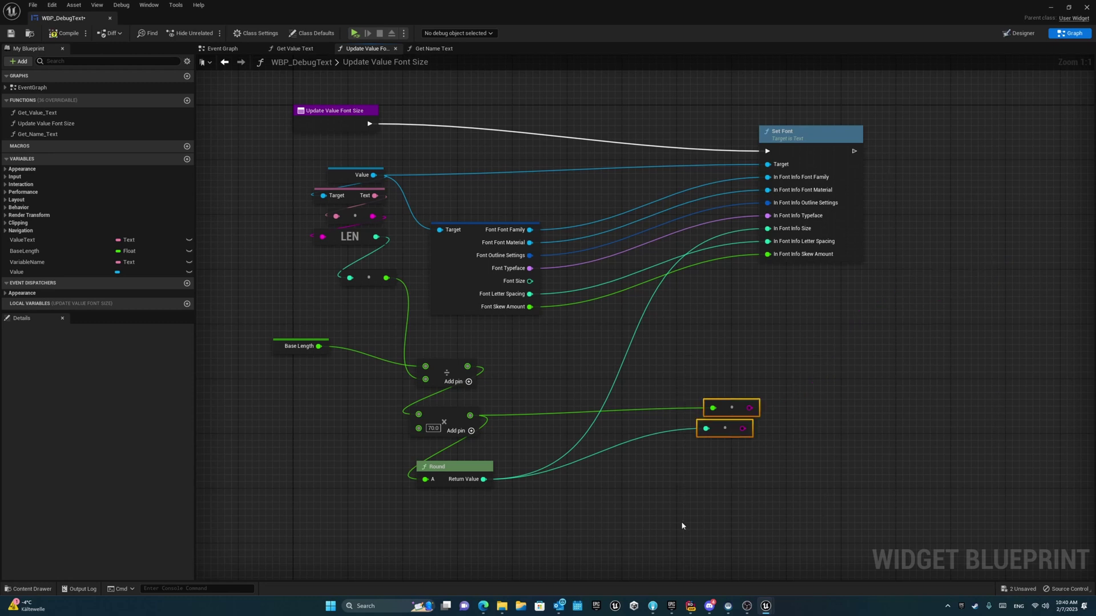
key(Delete)
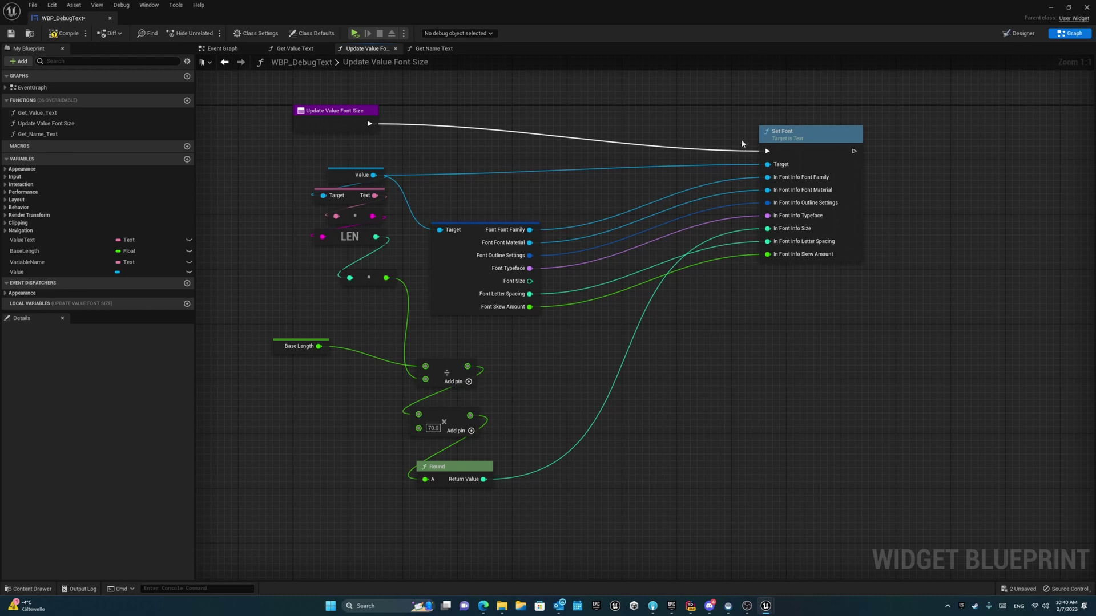
drag(787, 133, 787, 106)
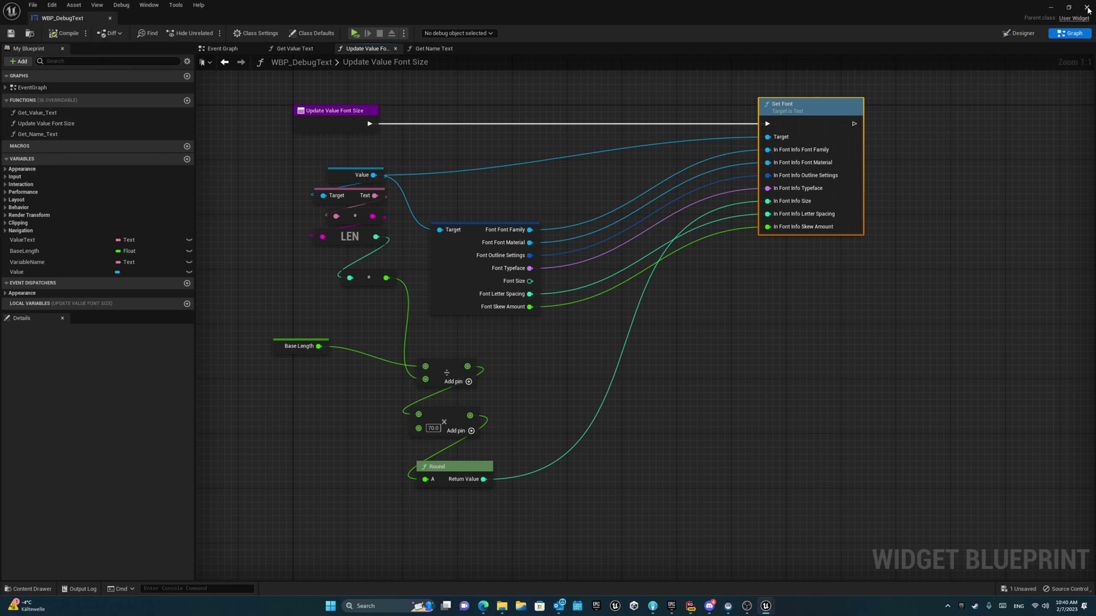
click(1087, 6)
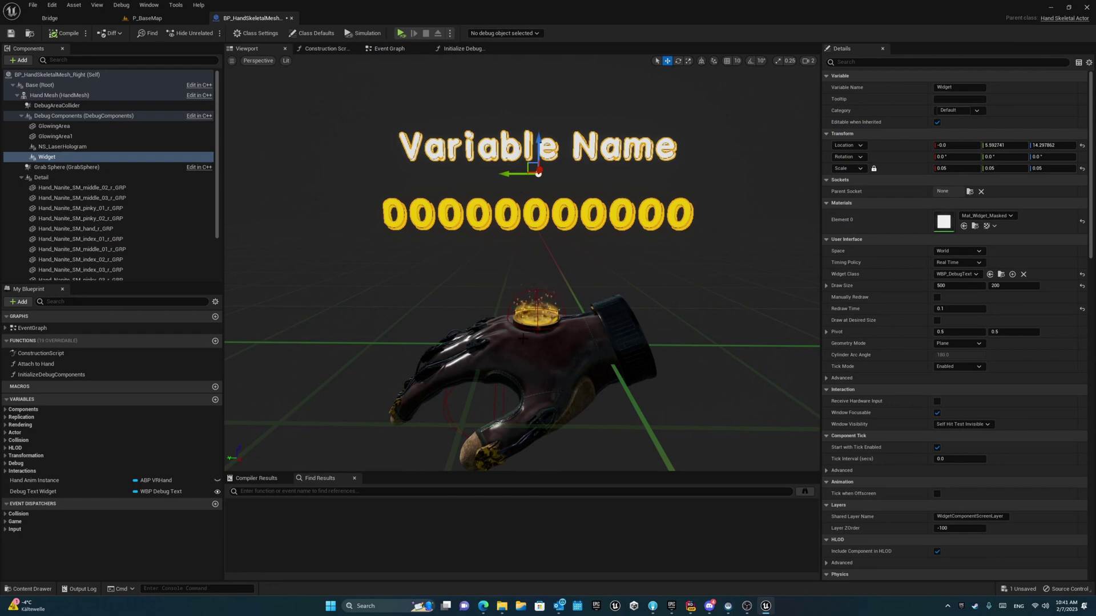
- Delete the Toggle Debug Visualization node from the BeginPlay event chain
click(390, 48)
drag(644, 268, 644, 241)
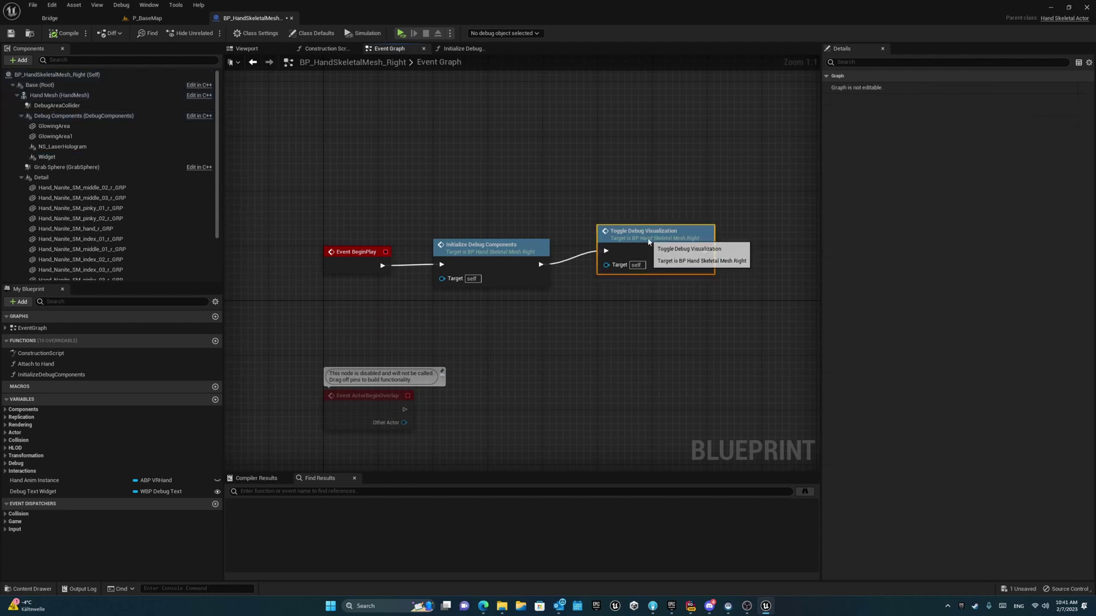
drag(735, 208, 584, 342)
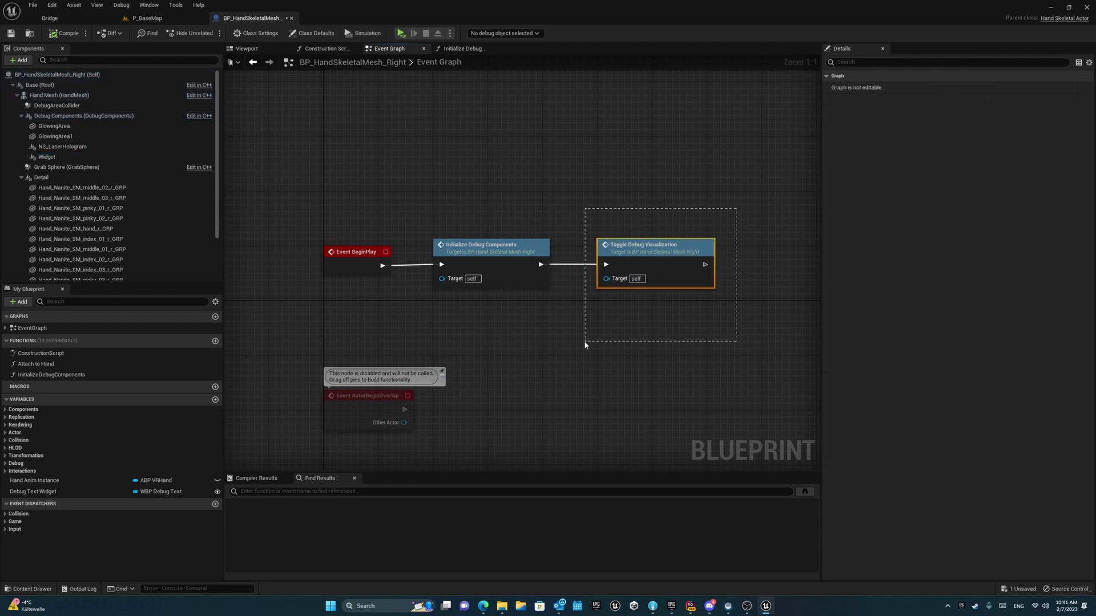
key(Delete)
scroll(558, 321, down, 2)
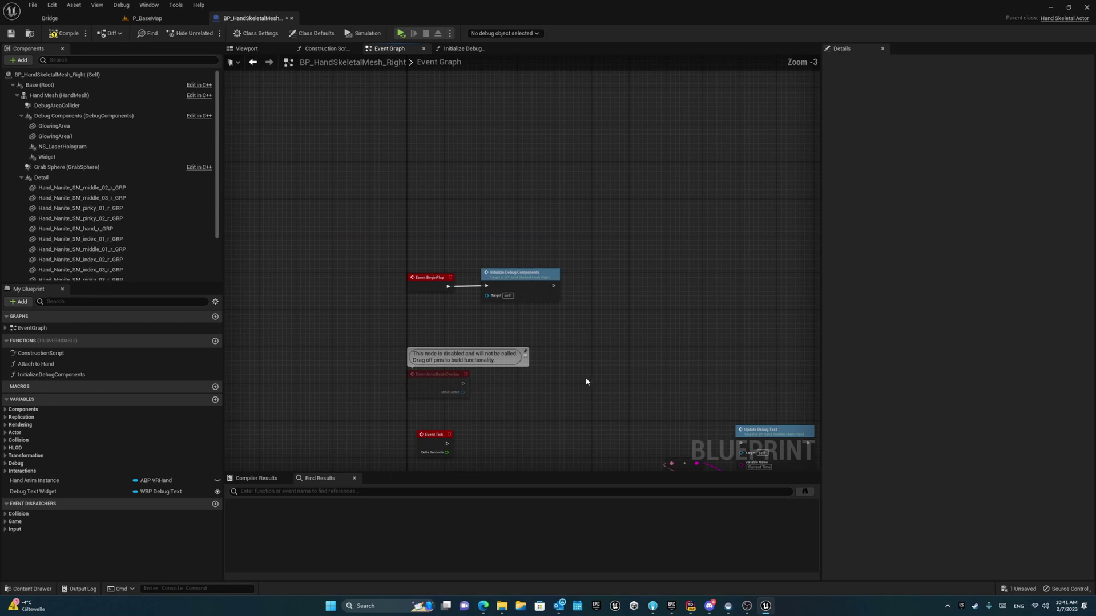
mouse_move(587, 379)
right_down()
mouse_move(570, 263)
mouse_move(510, 184)
right_up()
scroll(575, 277, down, 3)
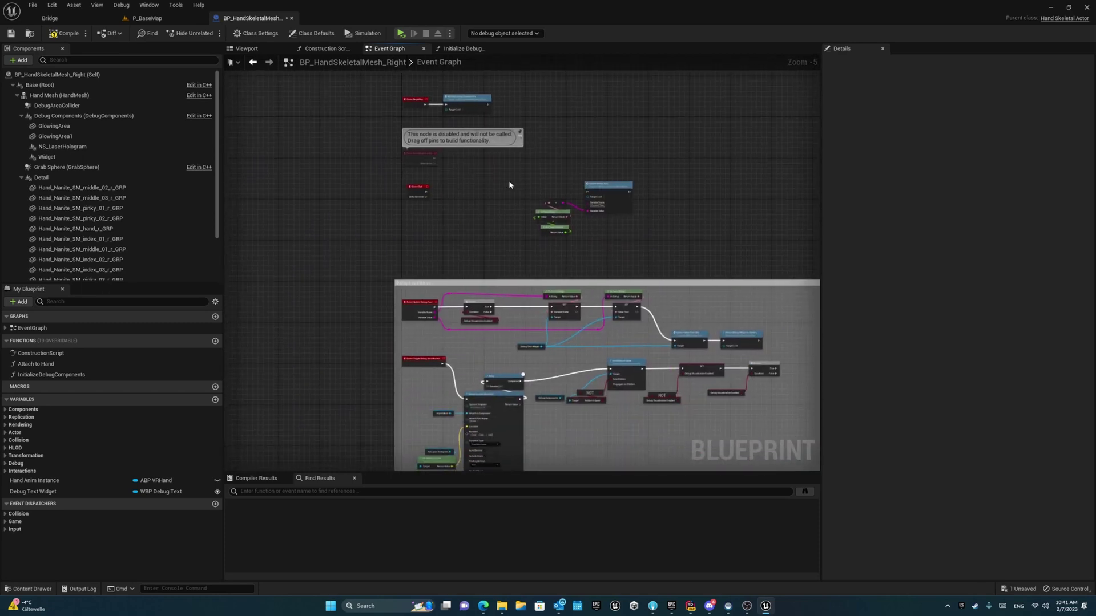
scroll(501, 177, up, 2)
scroll(463, 197, up, 2)
scroll(448, 198, up, 1)
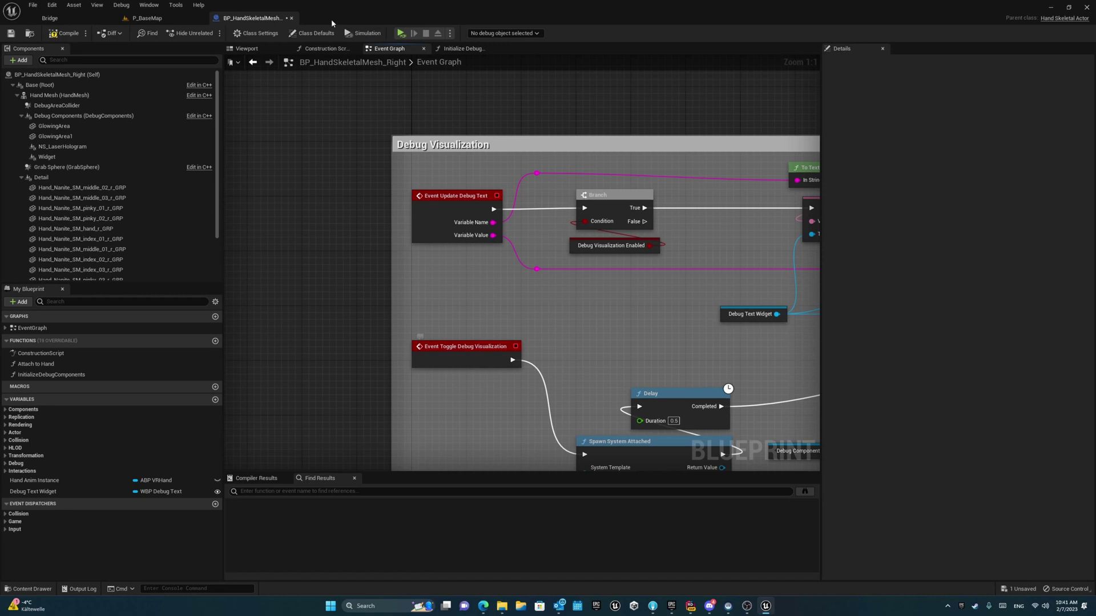
- Close the Initialize Debug Components graph tab and return to the Viewport preview
click(247, 48)
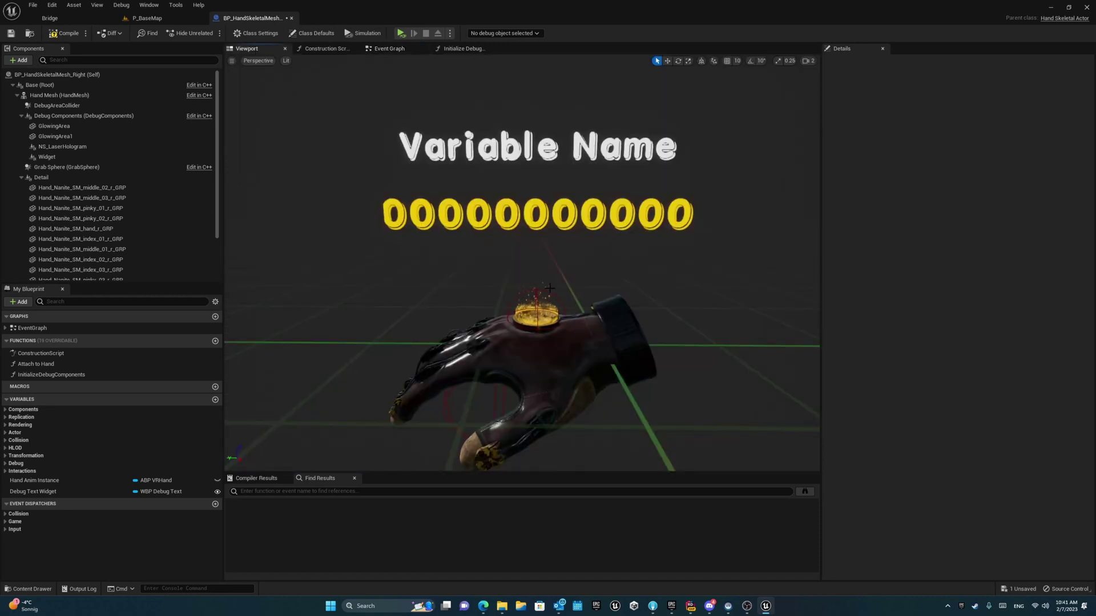
click(462, 48)
click(387, 48)
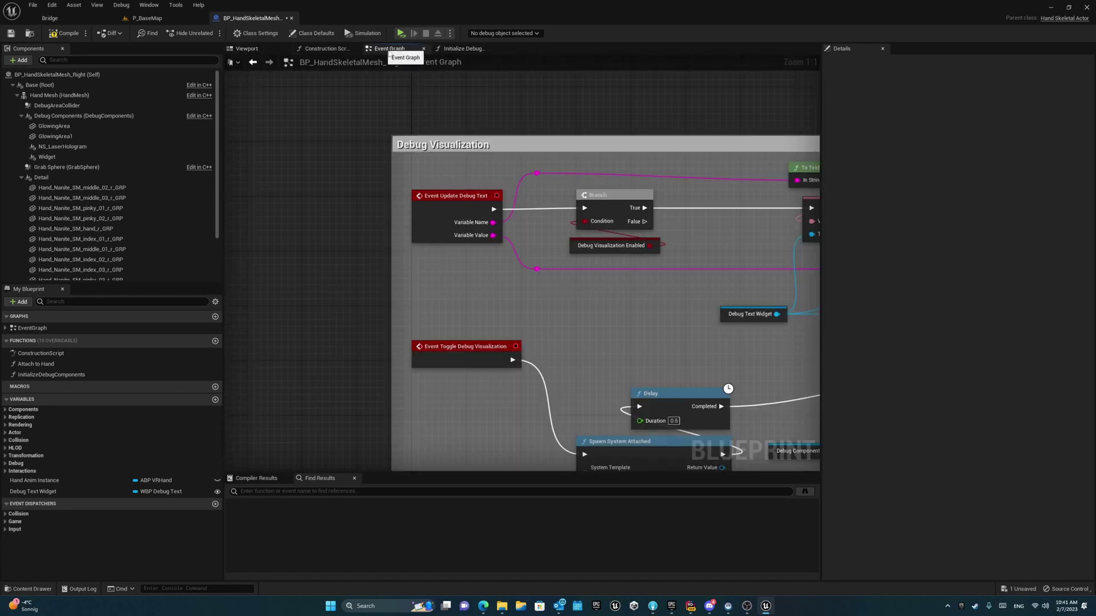
click(493, 49)
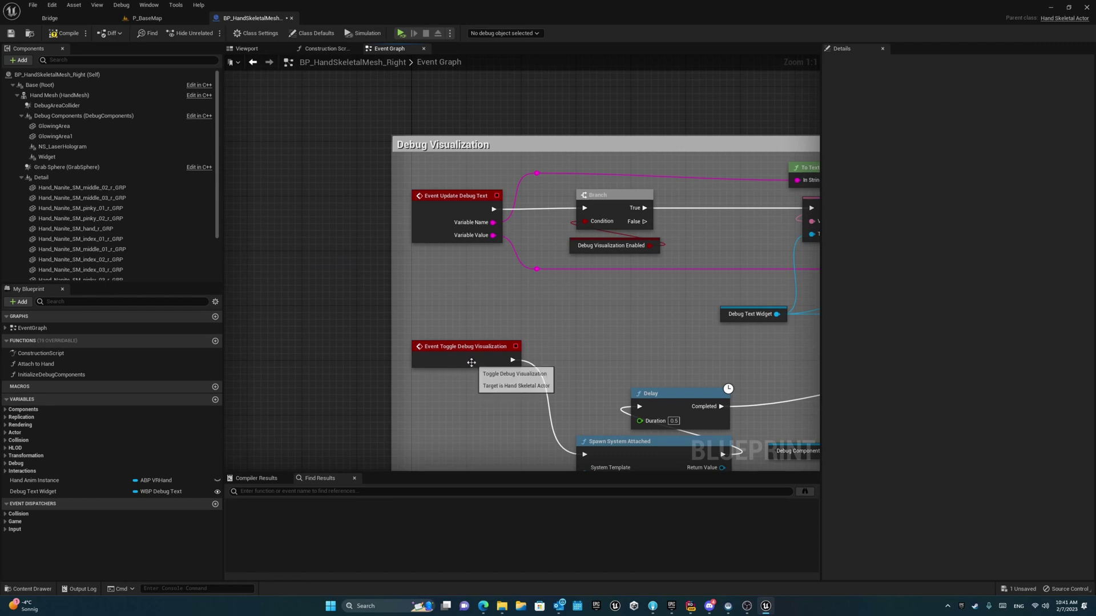
click(247, 48)
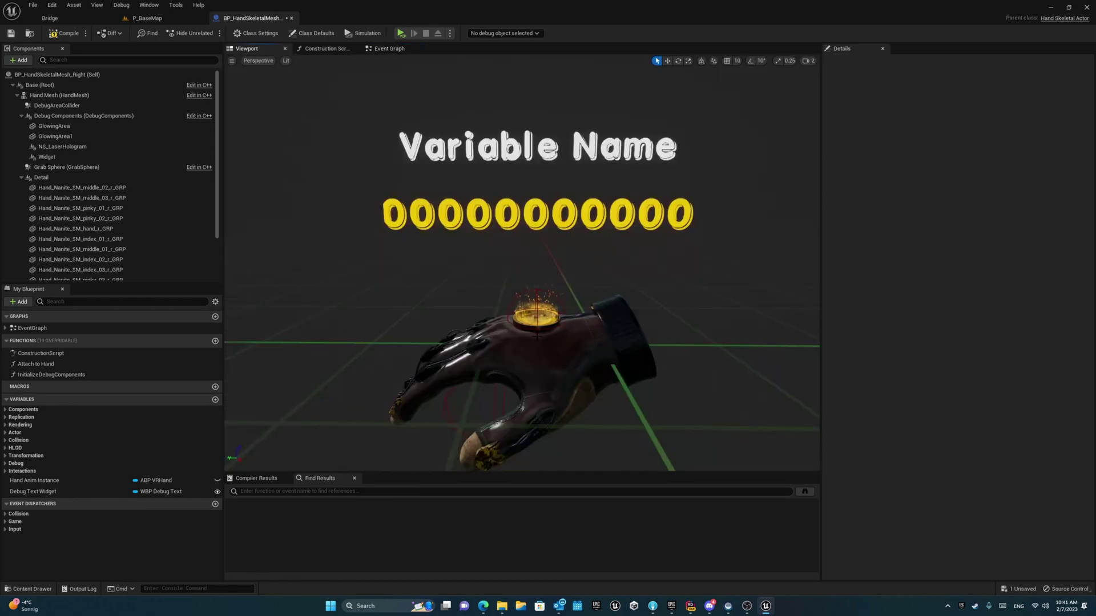
click(30, 33)
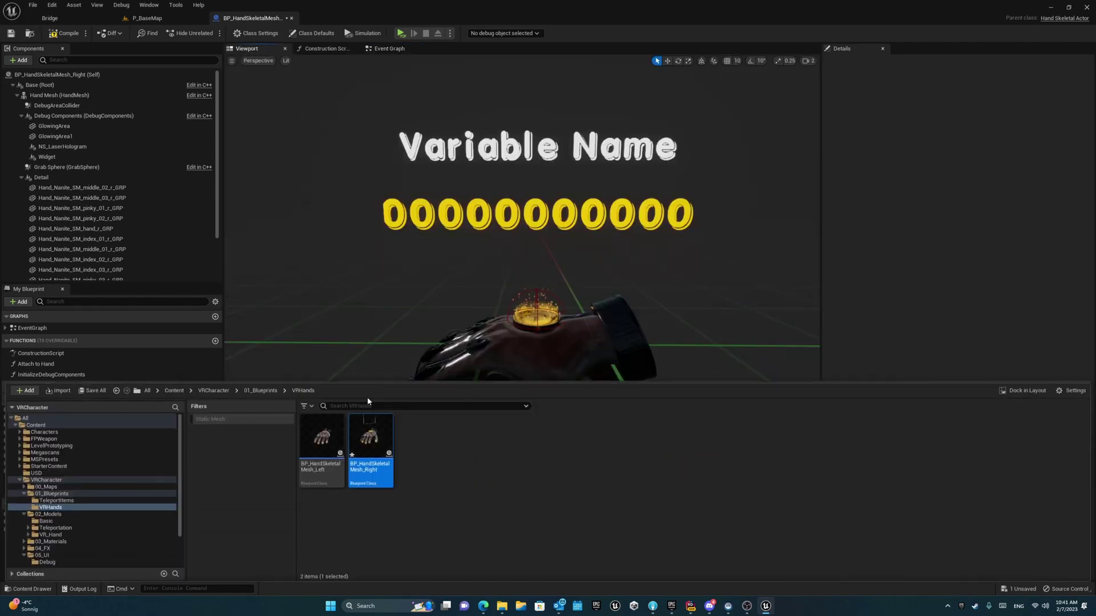
double_click(368, 411)
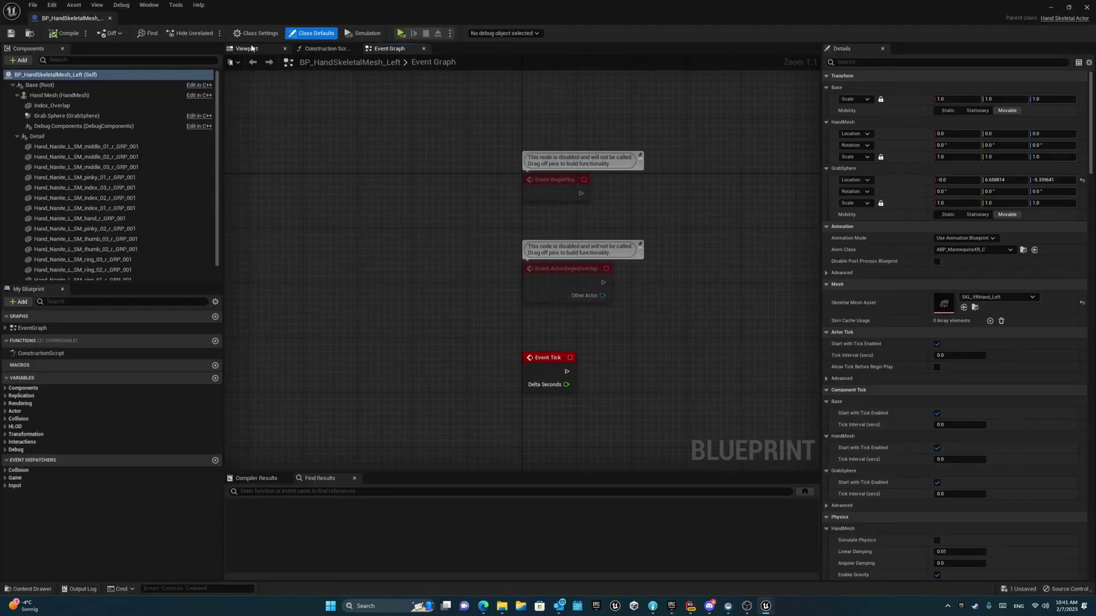
click(246, 48)
click(522, 261)
key(f)
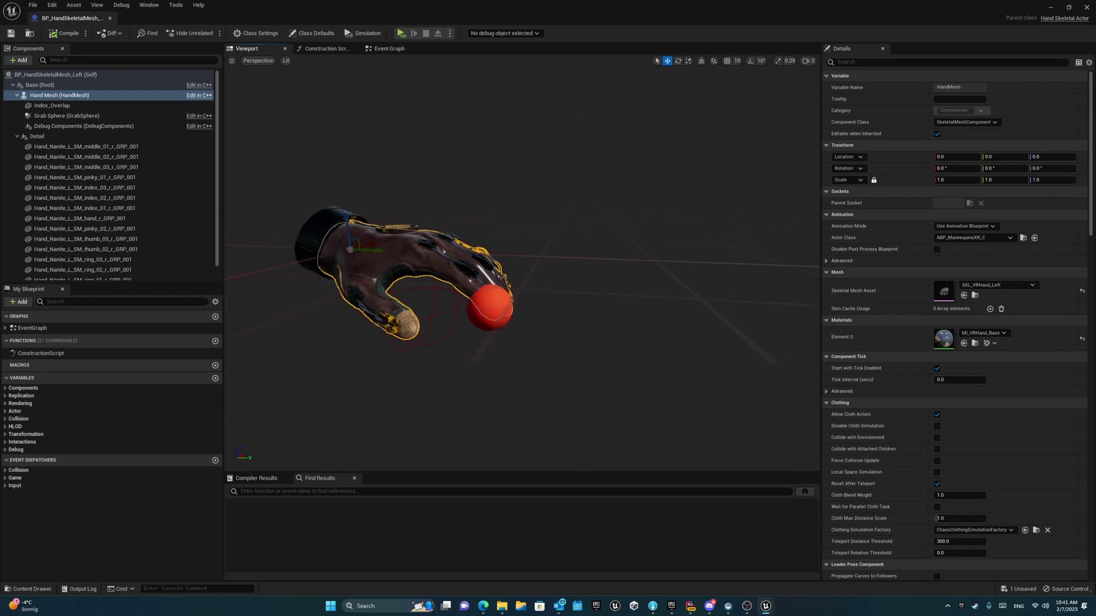
click(490, 307)
scroll(979, 412, down, 5)
scroll(978, 412, down, 5)
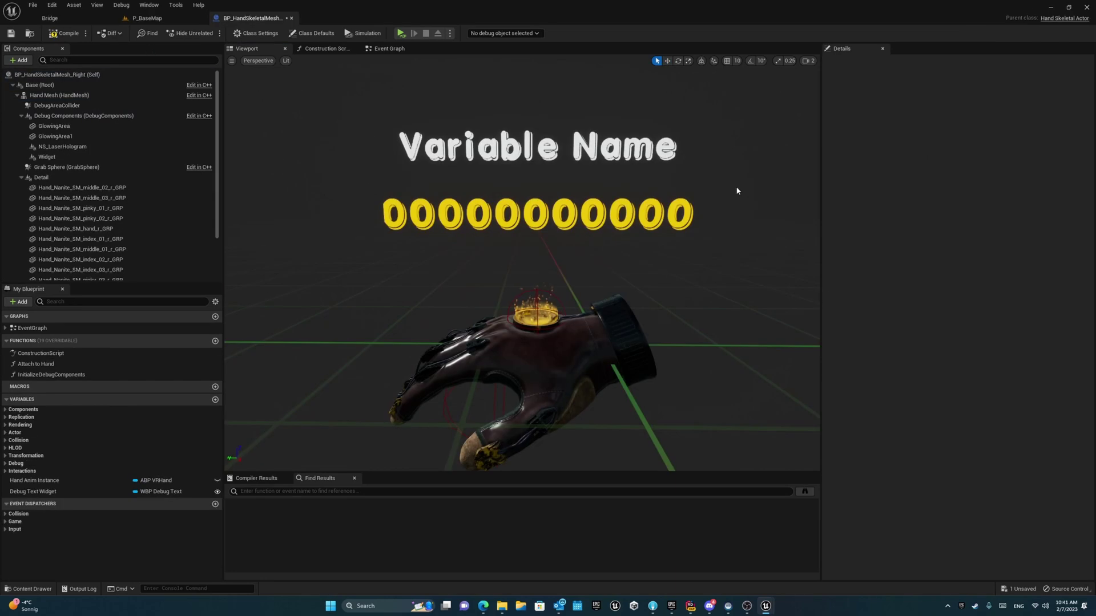
click(385, 48)
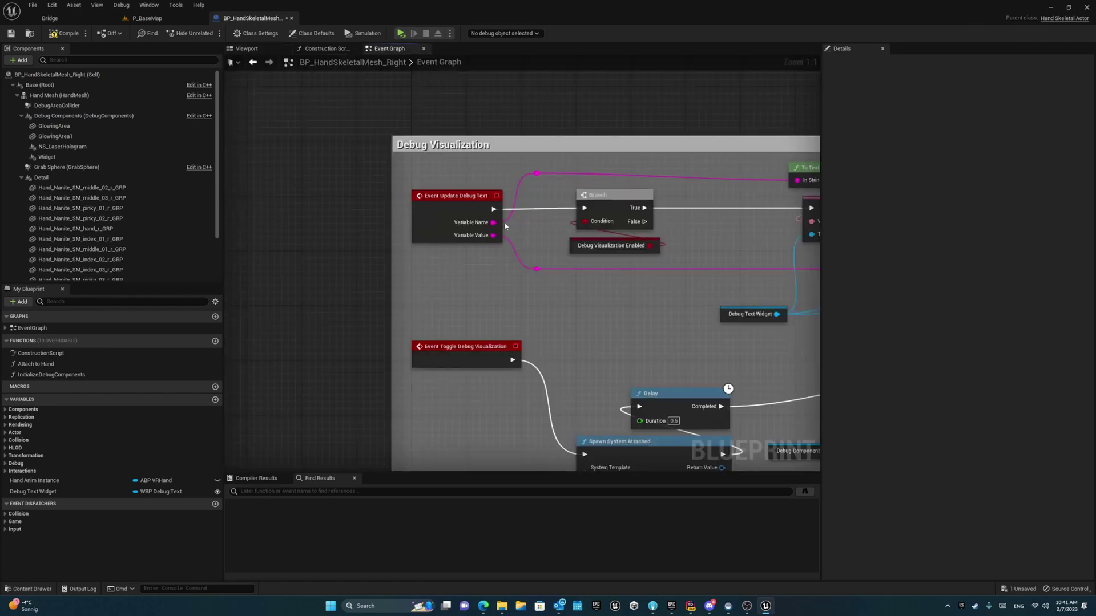
right_drag(505, 222, 506, 142)
scroll(481, 154, down, 2)
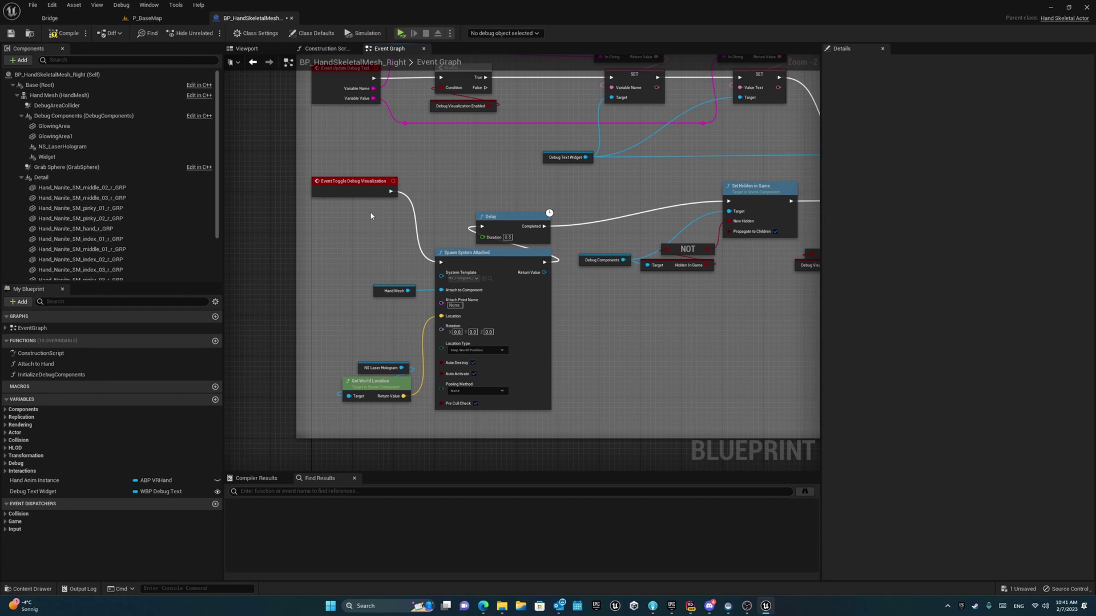
scroll(369, 212, down, 2)
mouse_move(369, 215)
right_down()
mouse_move(368, 167)
mouse_move(397, 184)
mouse_move(421, 240)
right_up()
scroll(420, 242, up, 3)
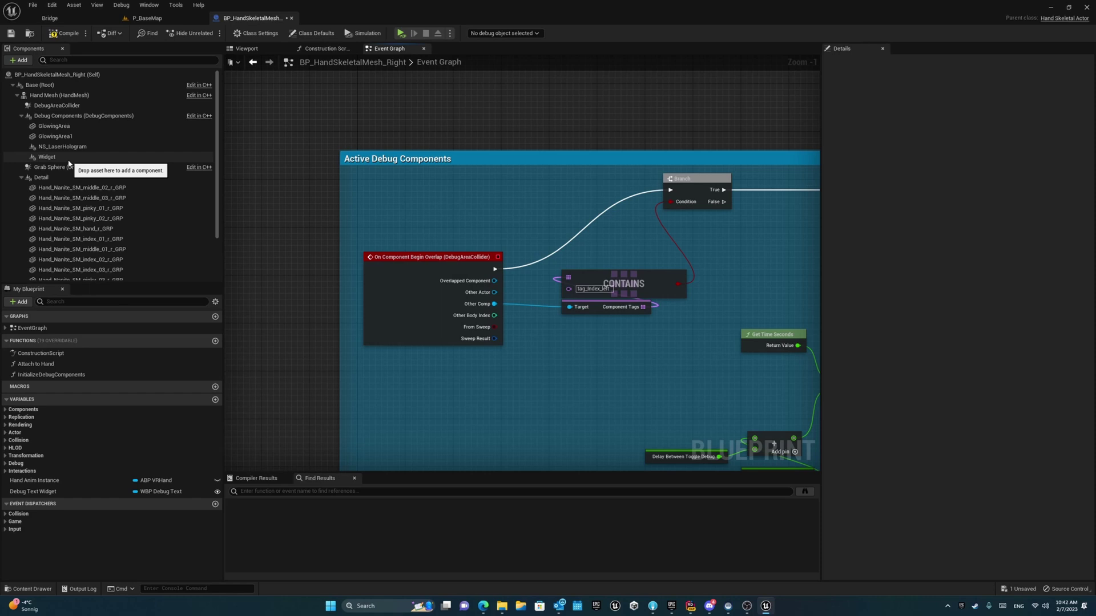
click(246, 49)
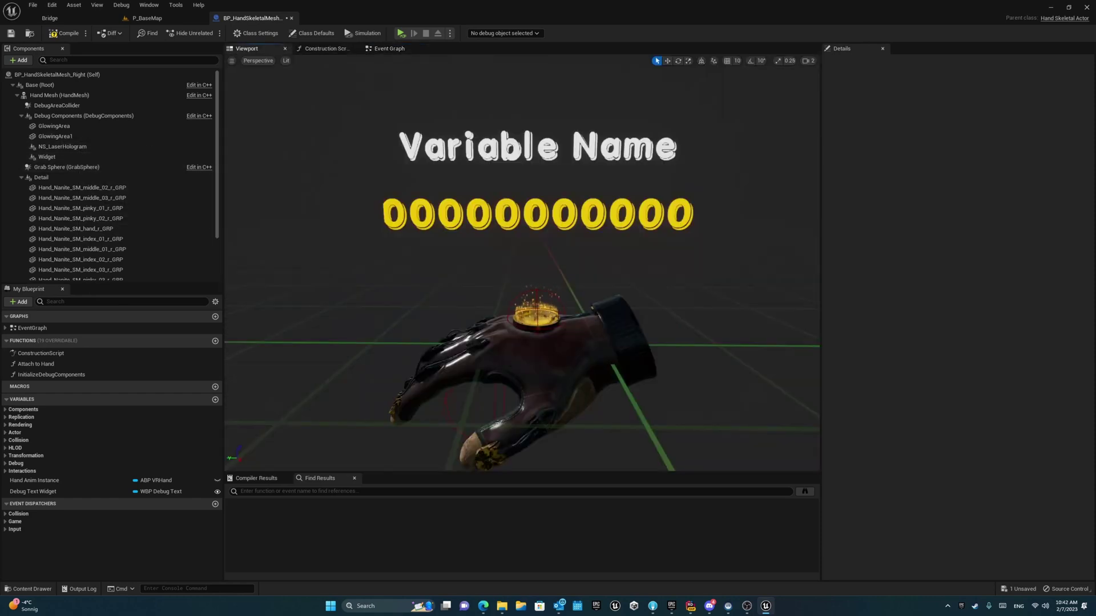
- Open DebugAreaCollider's existing OnComponentBeginOverlap event from its Add Event menu
click(60, 105)
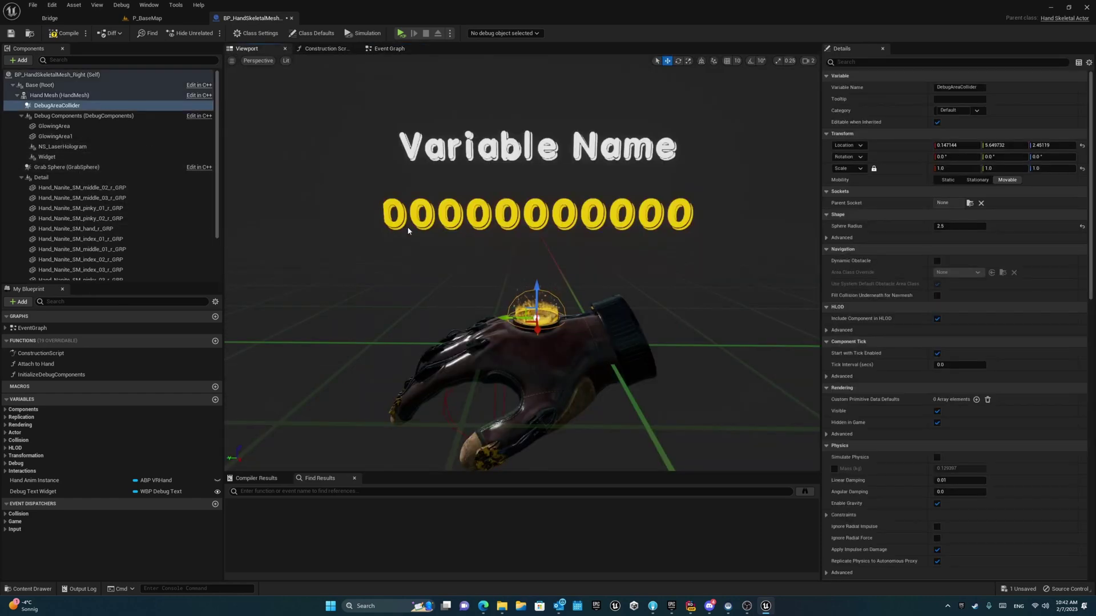
right_click(57, 106)
mouse_move(86, 124)
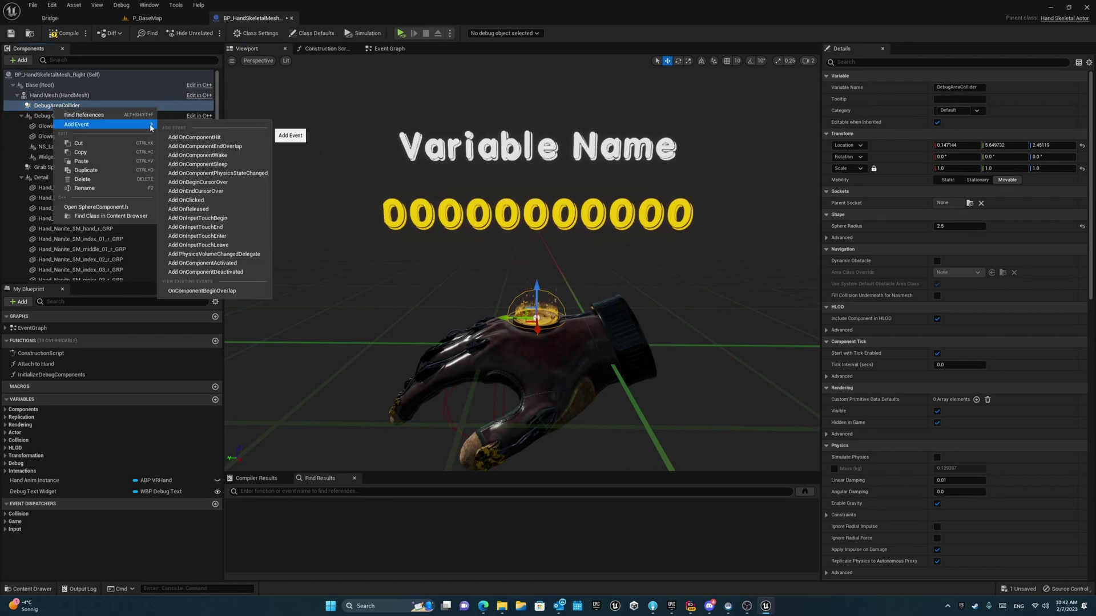
click(385, 48)
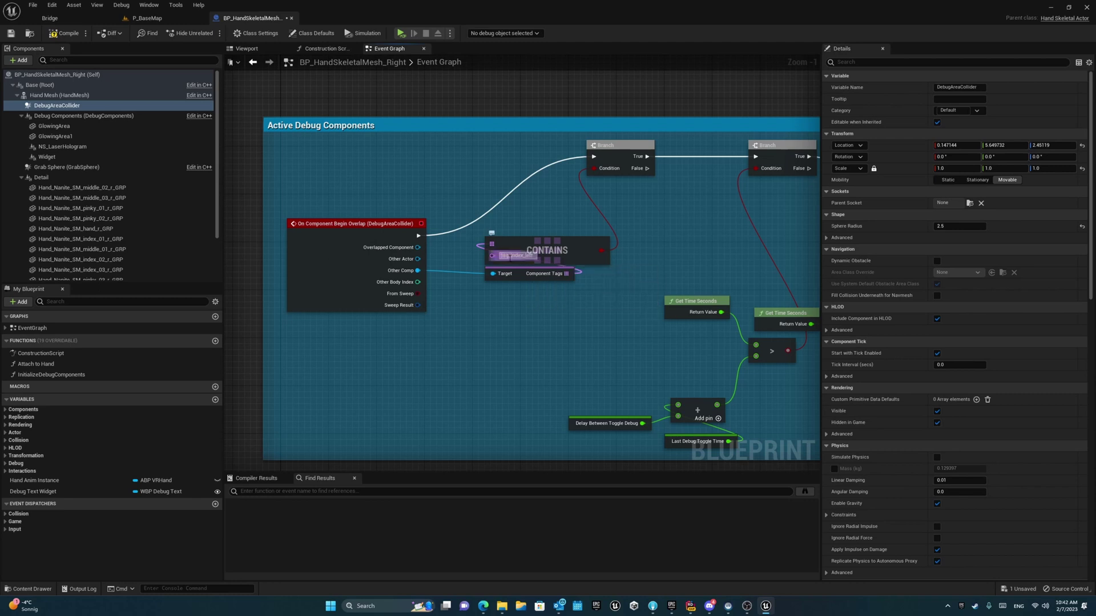
- Commit the Contains tag name and place a Get Time Seconds node beside SET
key(Return)
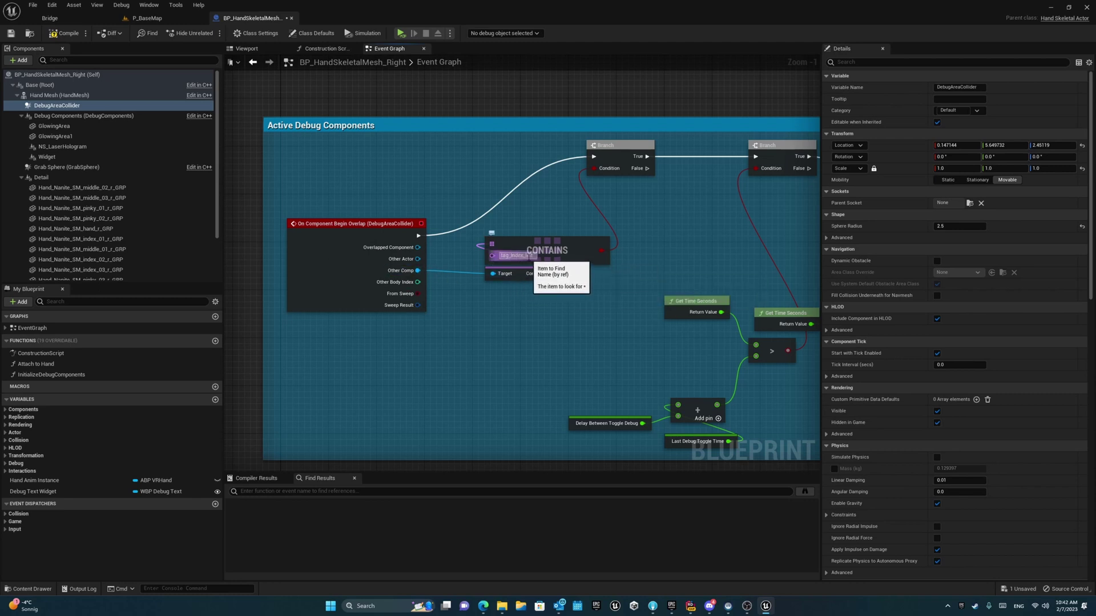
click(509, 258)
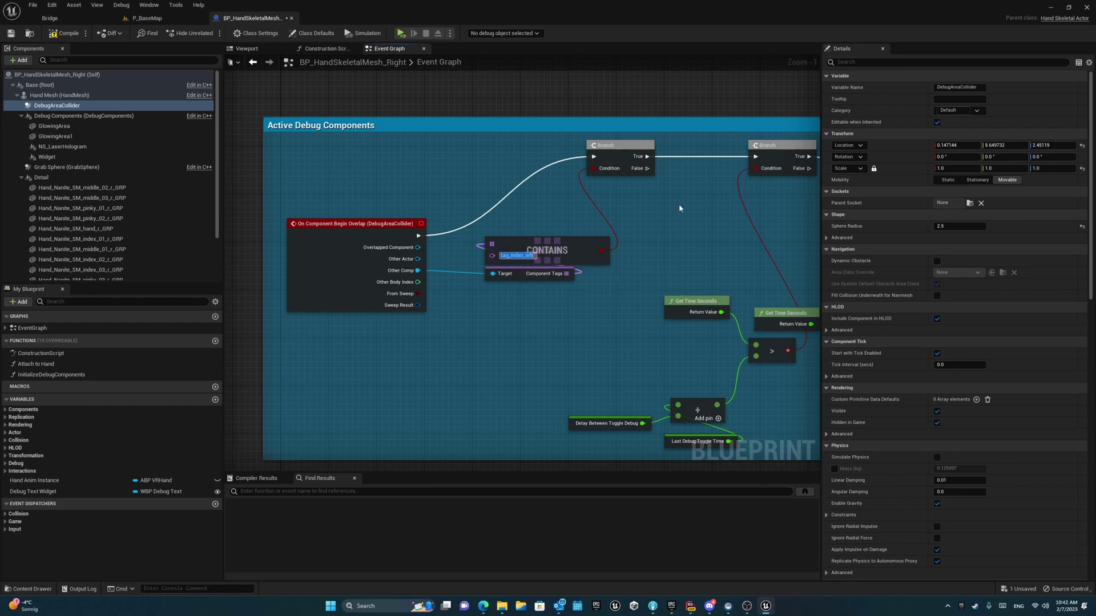
right_drag(672, 98, 496, 119)
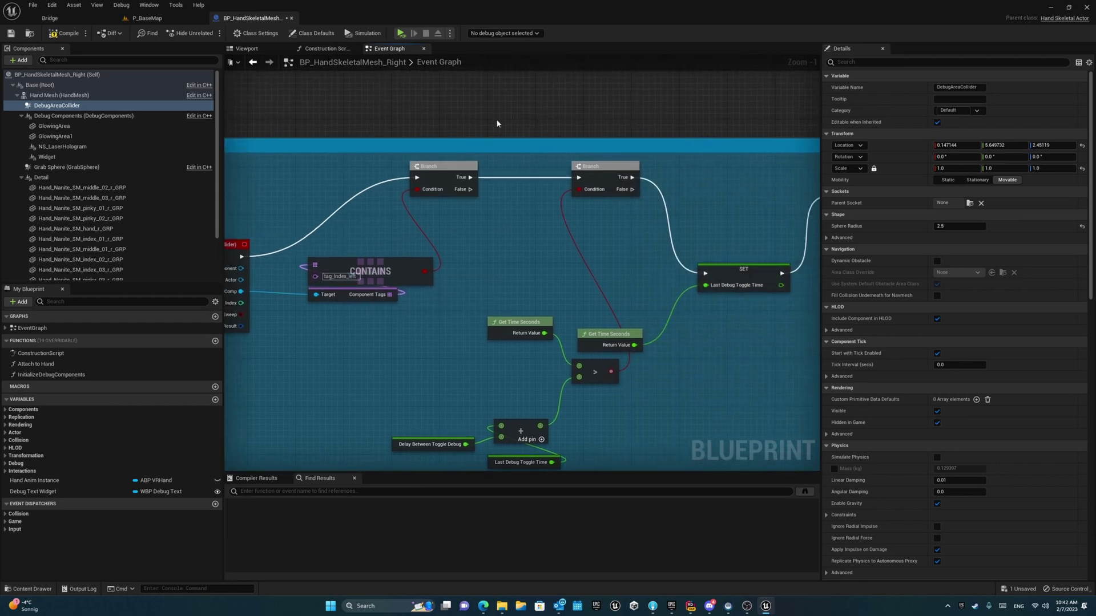
right_drag(509, 250, 442, 240)
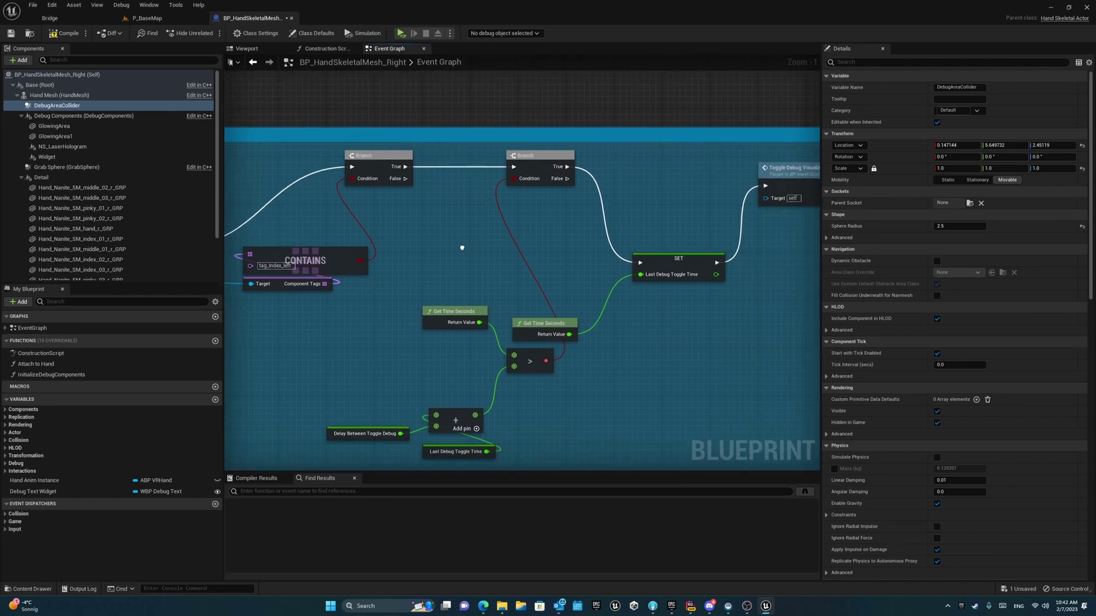
mouse_move(532, 321)
mouse_down()
mouse_move(571, 243)
mouse_move(536, 209)
mouse_up()
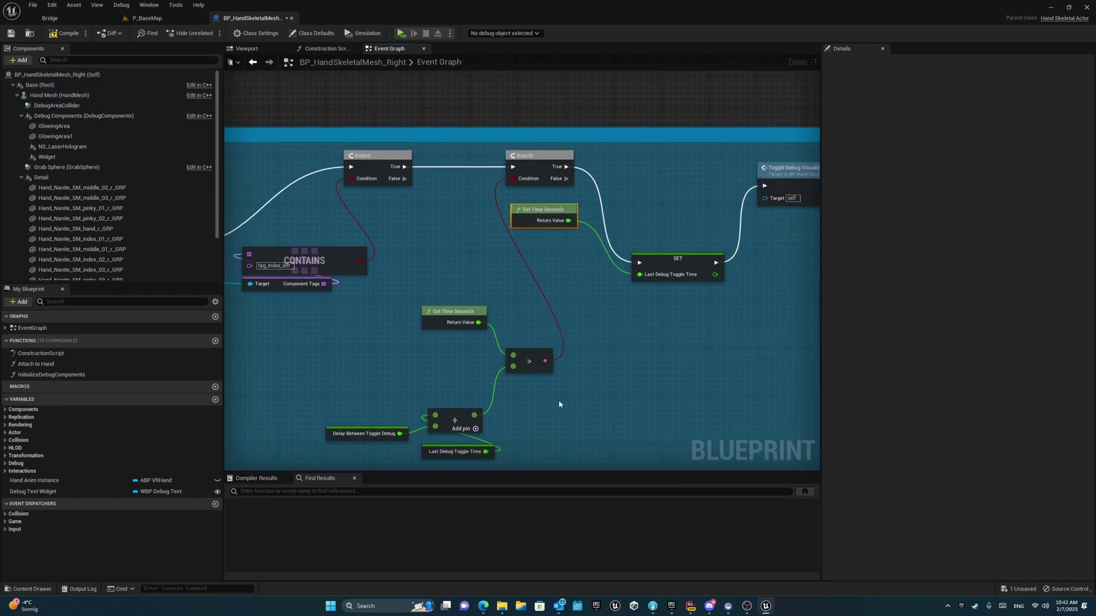
- Shift the five time-comparison nodes left and put Last Debug Toggle Time above the delay variable
right_drag(527, 418, 451, 377)
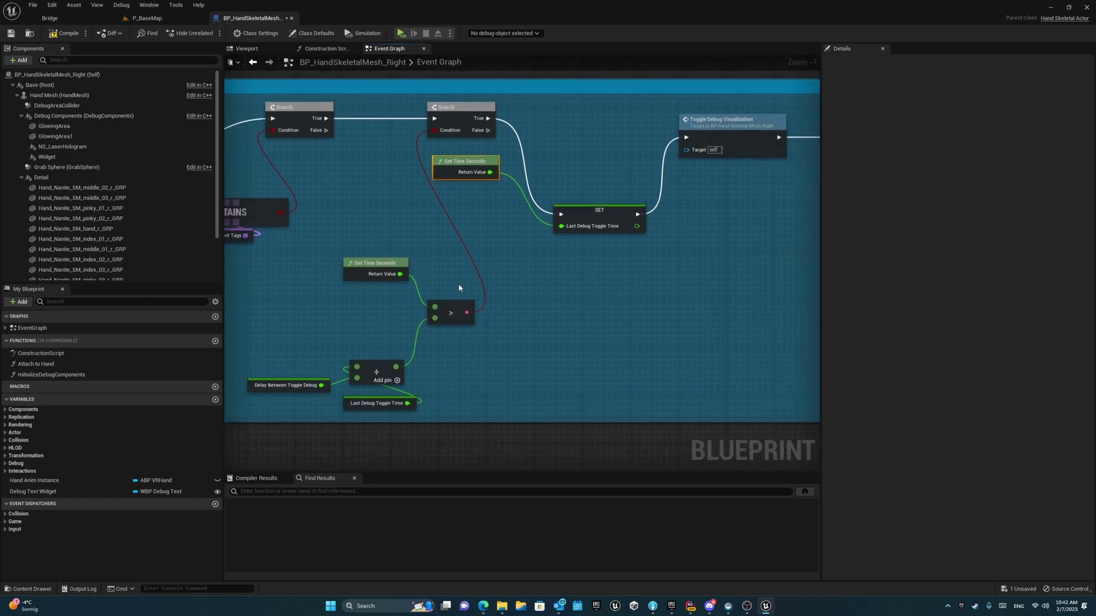
drag(459, 247, 300, 403)
drag(446, 306, 380, 295)
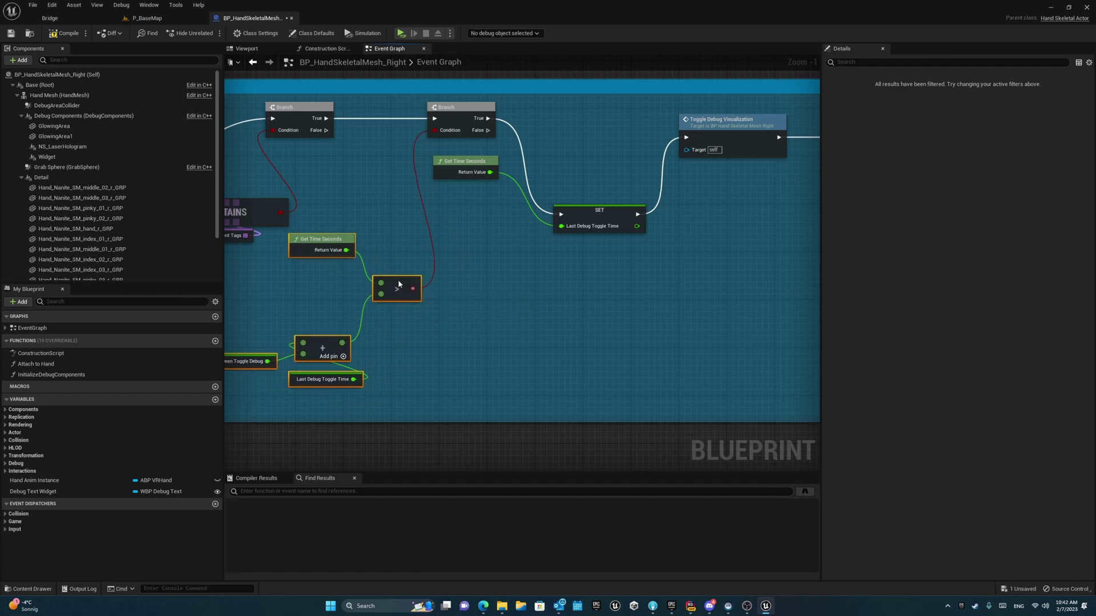
click(331, 243)
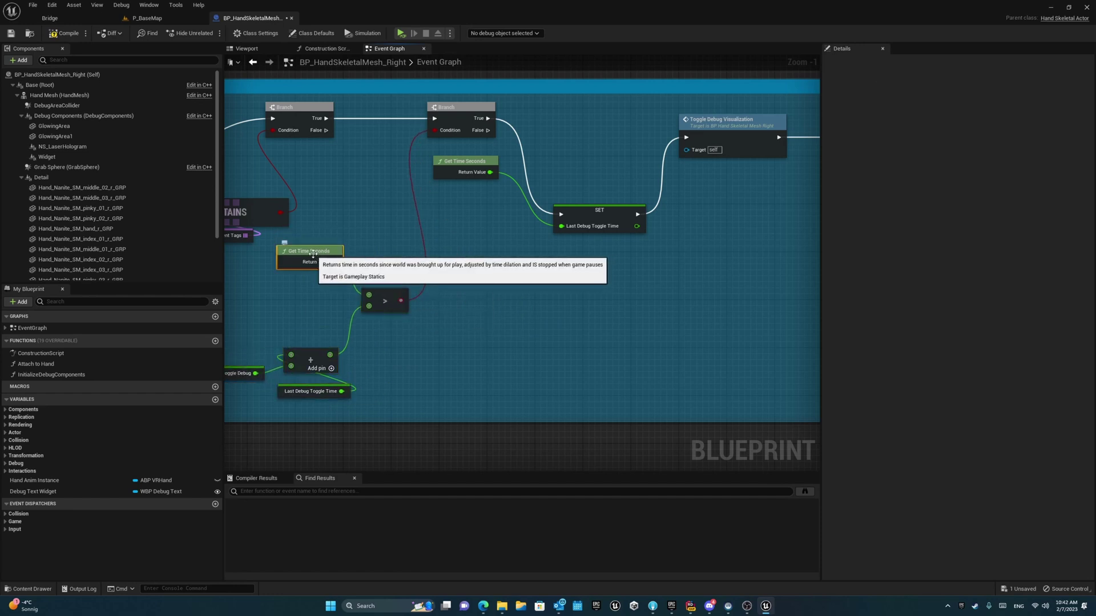
drag(331, 250, 336, 308)
right_drag(339, 376, 470, 370)
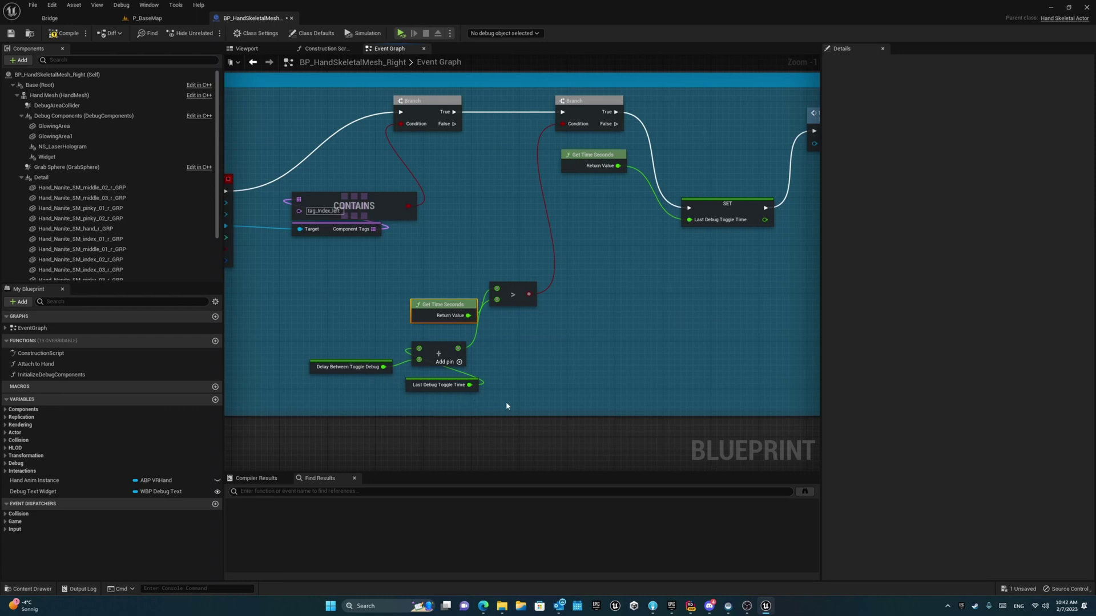
mouse_move(440, 384)
drag(412, 391, 319, 342)
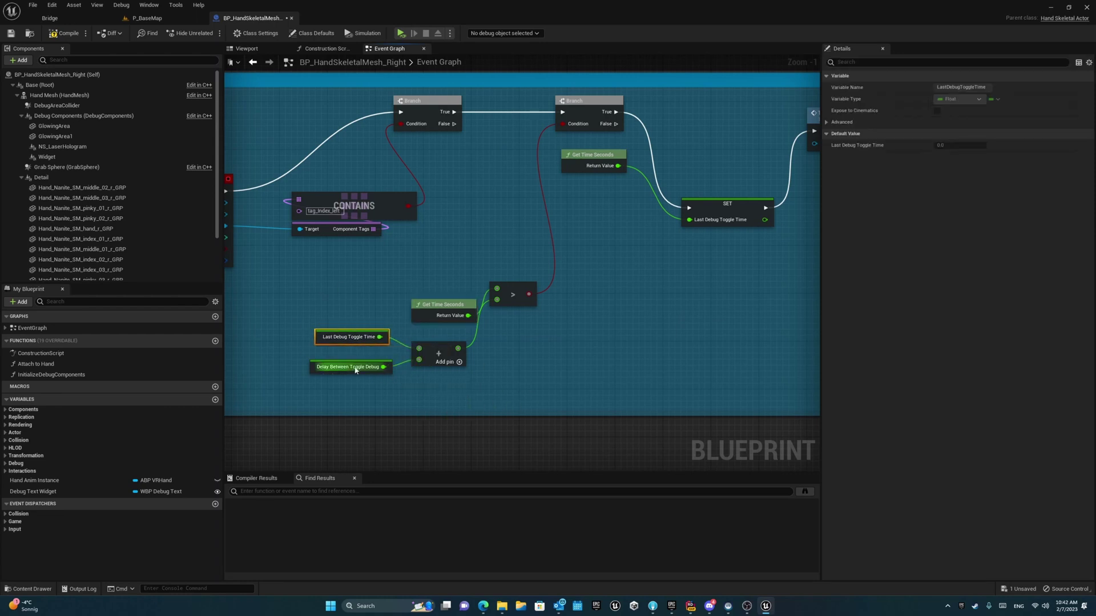
click(430, 294)
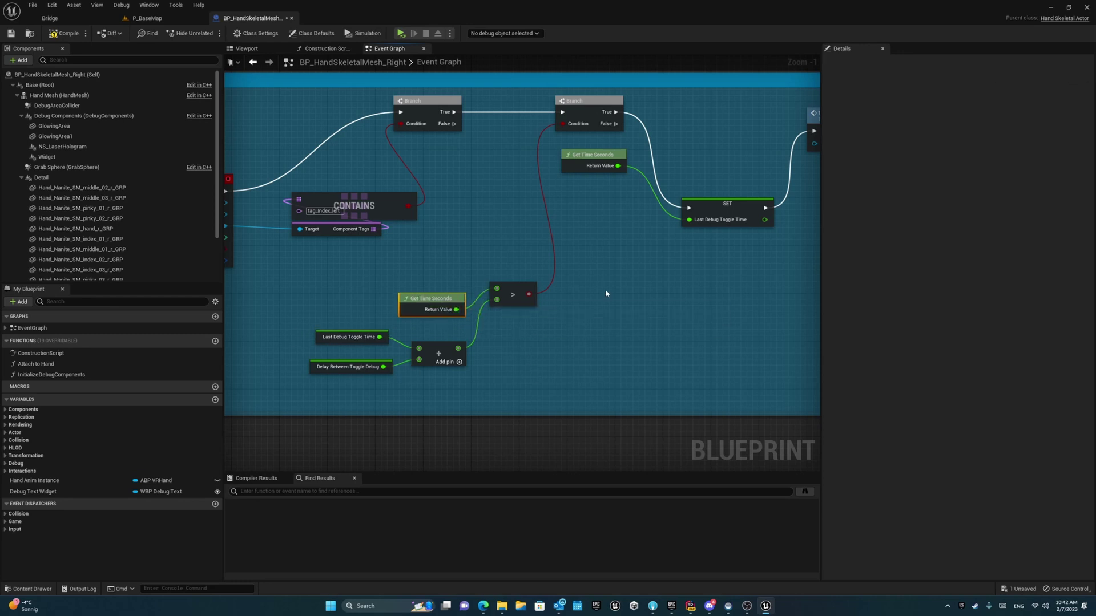
- Move the upper Get Time Seconds below SET, then pan over Update Debug Text and Debug Visualization
right_drag(605, 294, 498, 300)
drag(469, 246, 493, 344)
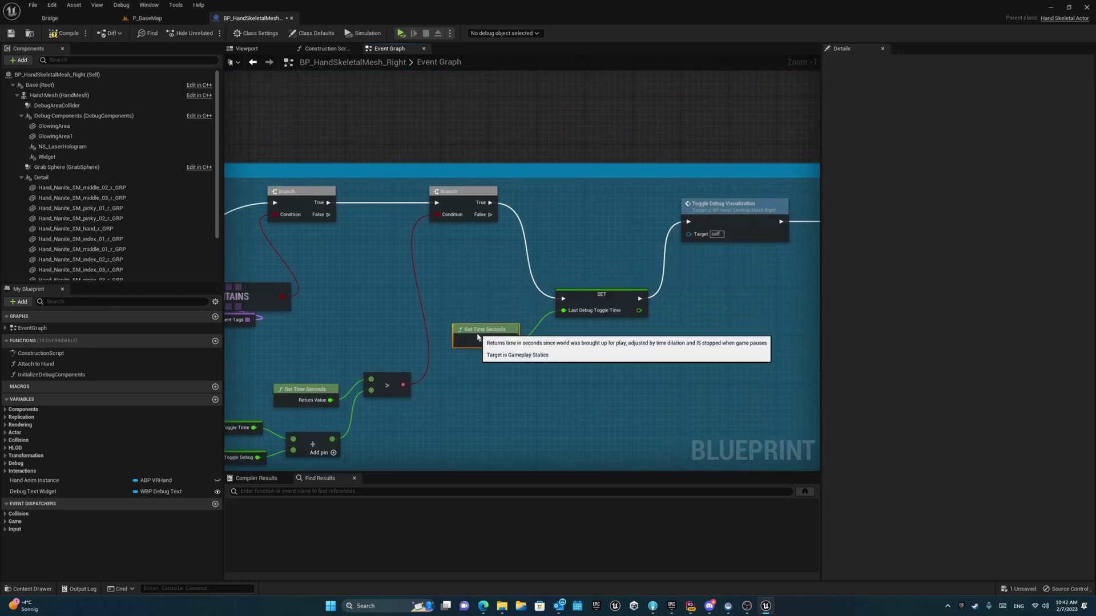
right_drag(627, 357, 528, 382)
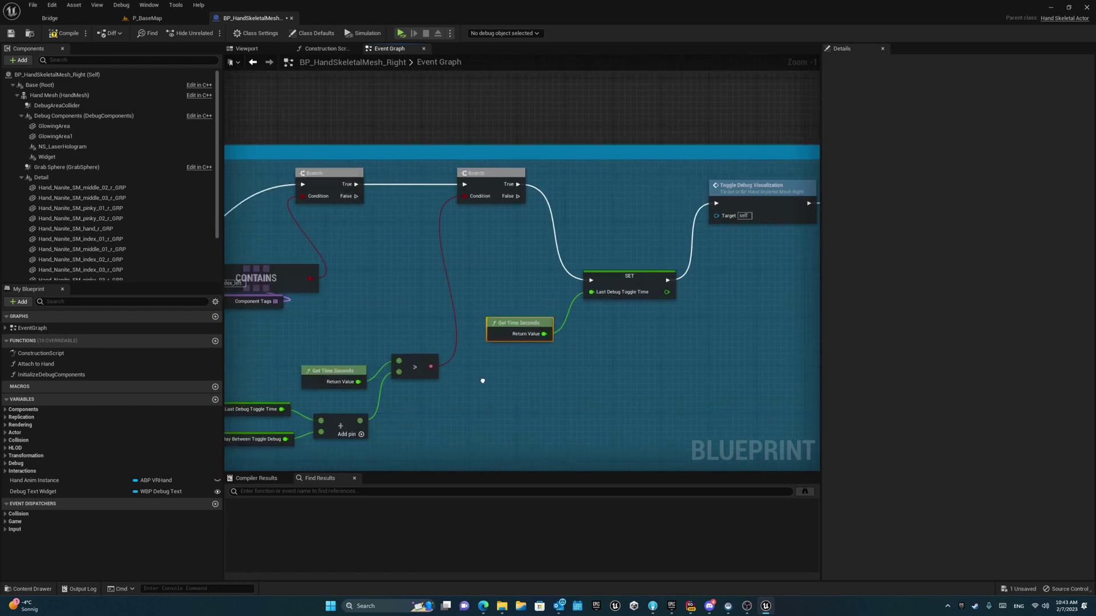
right_drag(432, 412, 478, 414)
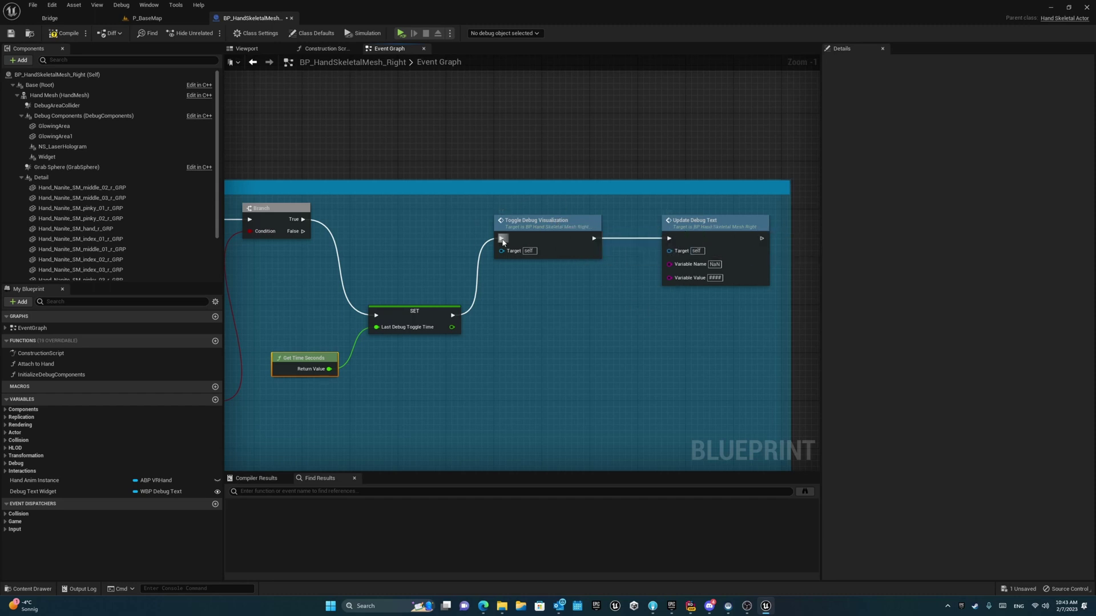
scroll(606, 245, down, 5)
right_drag(437, 174, 485, 254)
scroll(484, 253, up, 4)
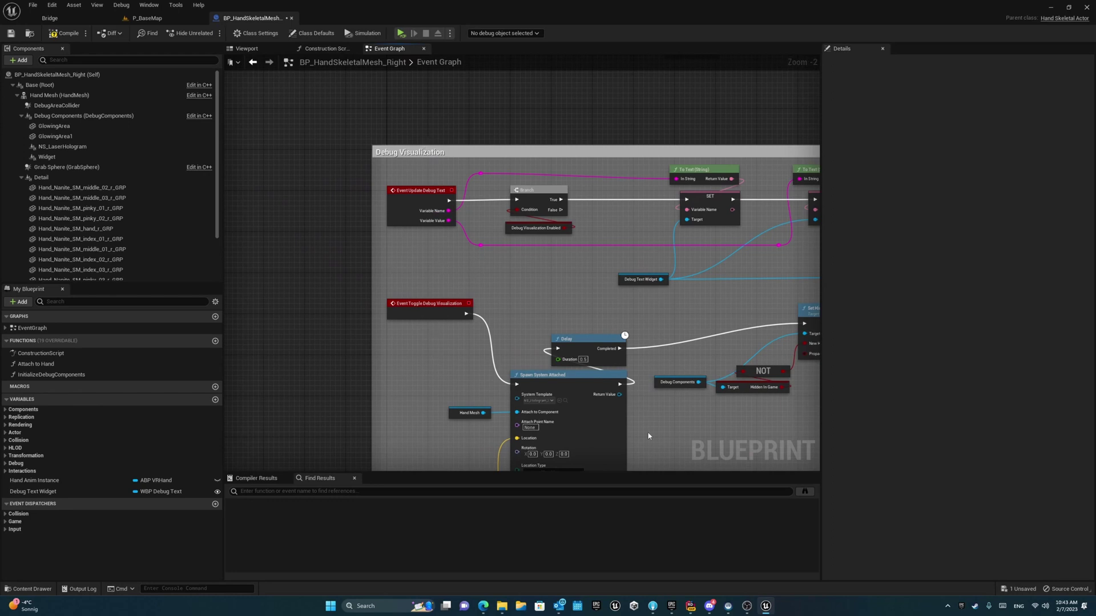
click(690, 606)
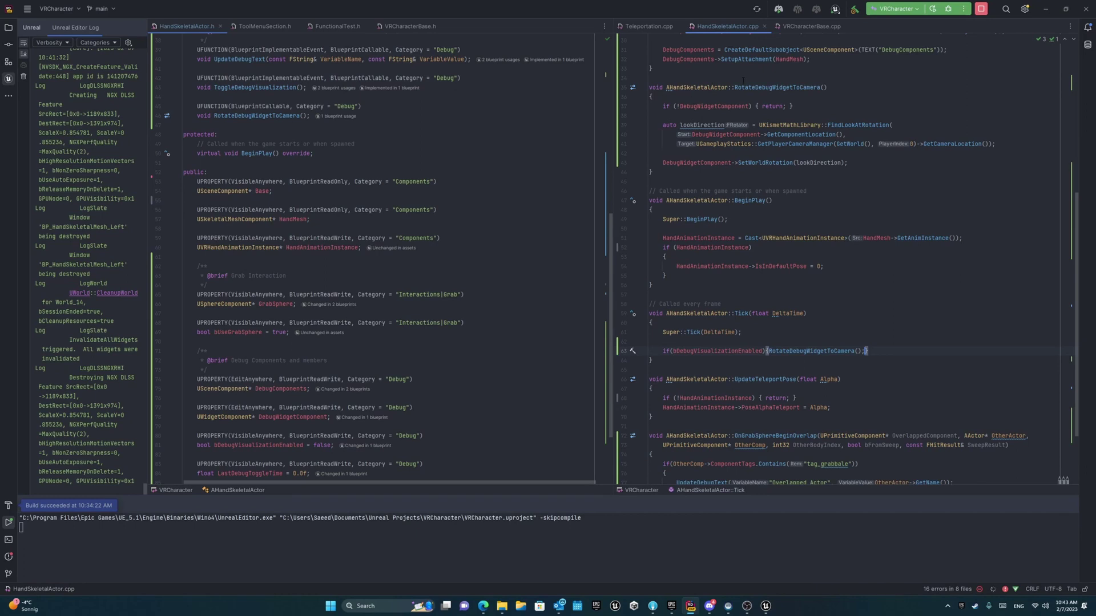
scroll(268, 228, down, 3)
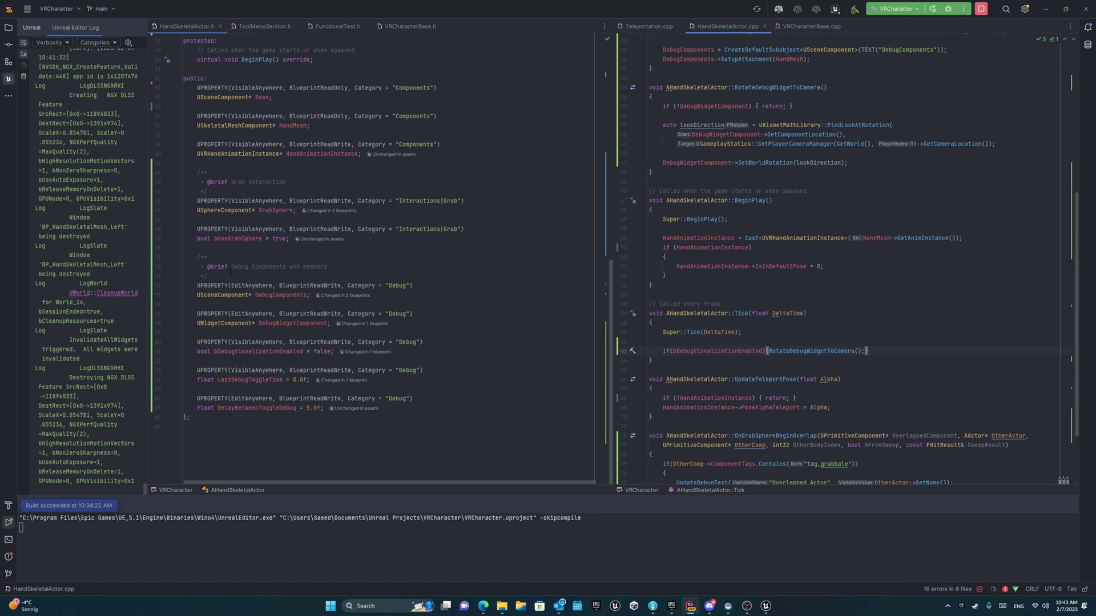
scroll(267, 267, up, 4)
scroll(266, 268, up, 4)
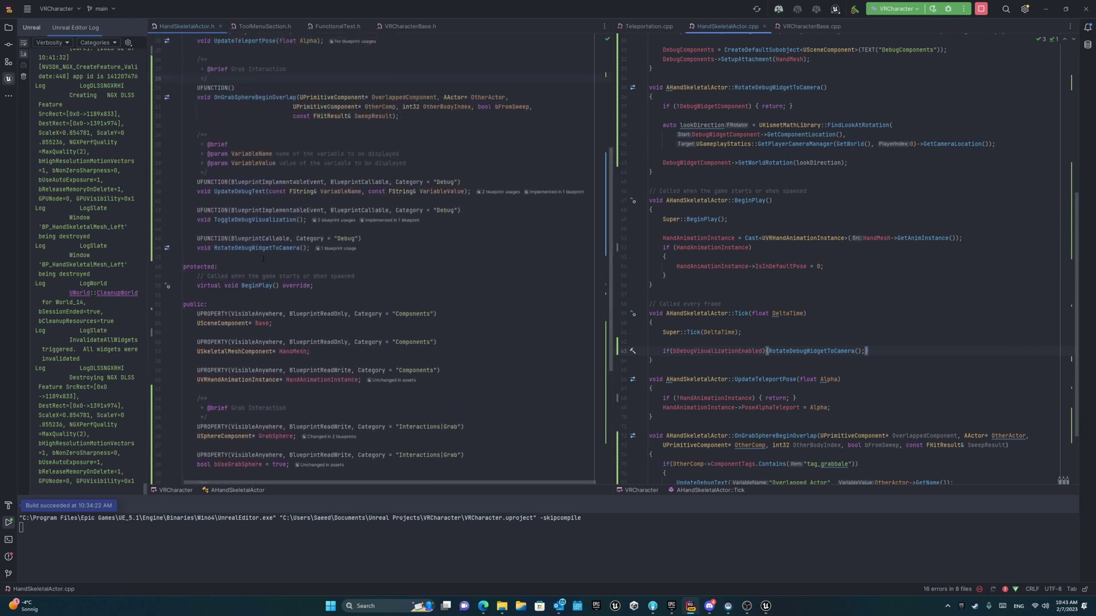
scroll(373, 257, up, 2)
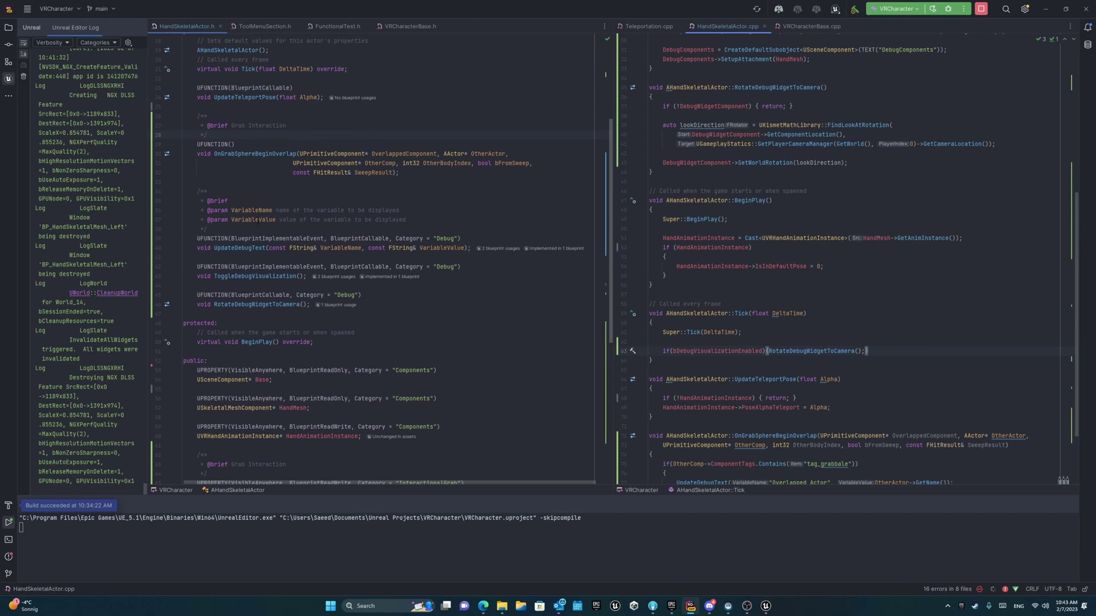
drag(214, 248, 390, 239)
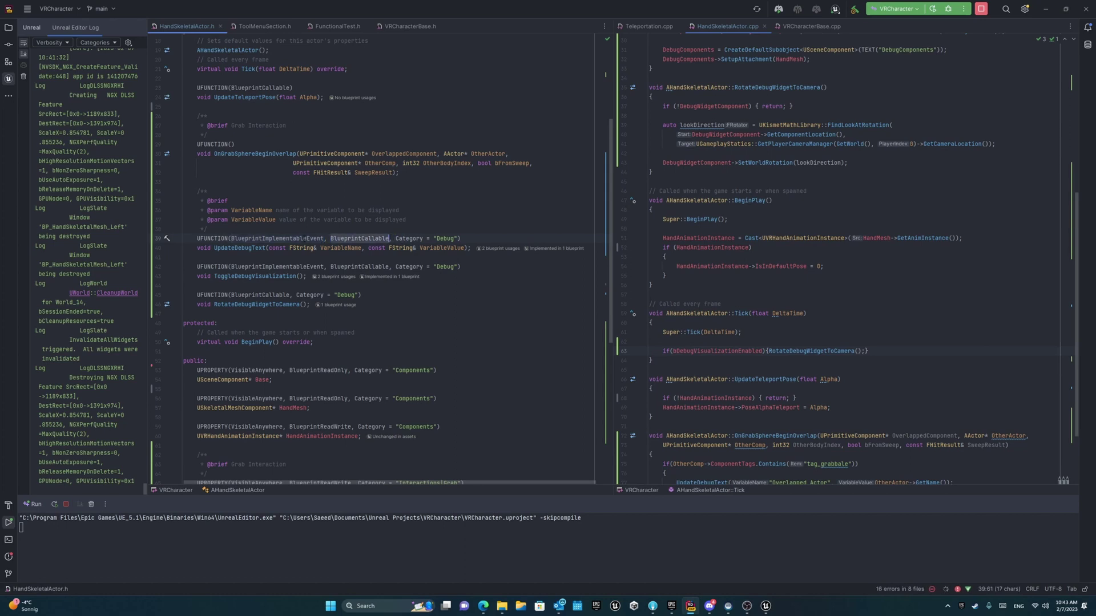
click(306, 238)
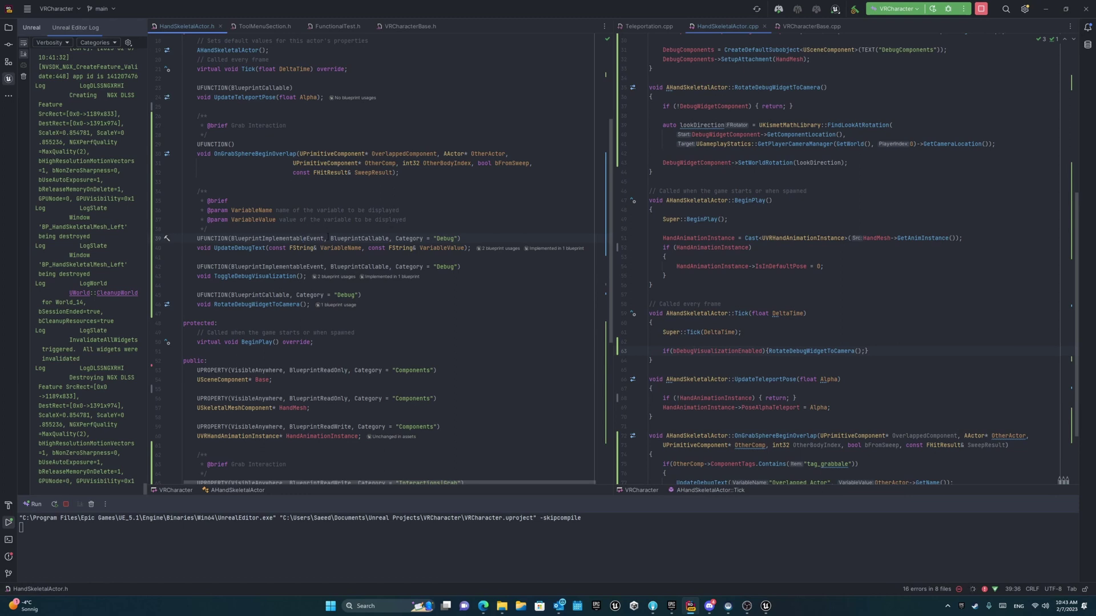
- Pan the event graph over the Active Debug Components and Debug Visualization blocks, then Alt-Tab to Rider
click(501, 249)
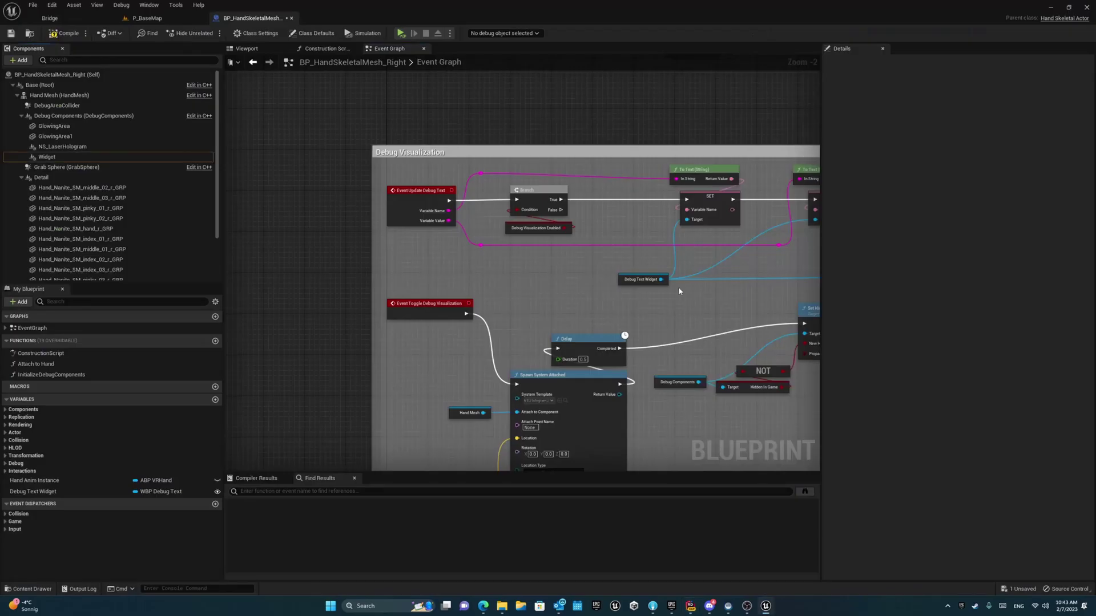
scroll(581, 297, down, 2)
scroll(581, 297, down, 3)
right_drag(581, 297, 581, 265)
scroll(581, 265, up, 3)
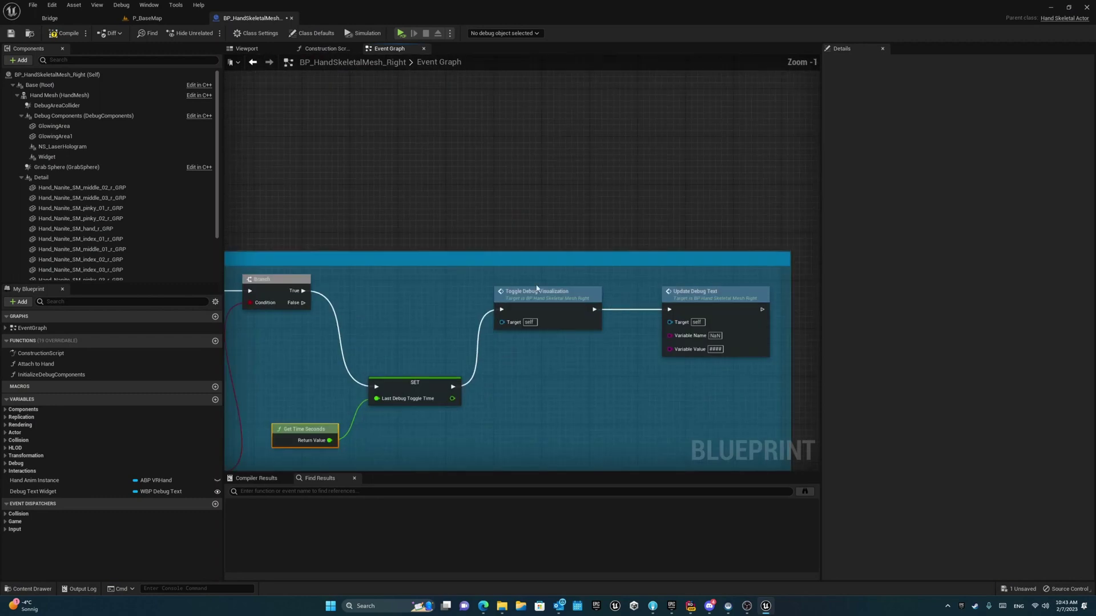
scroll(477, 220, up, 2)
right_drag(477, 220, 476, 275)
scroll(476, 275, down, 3)
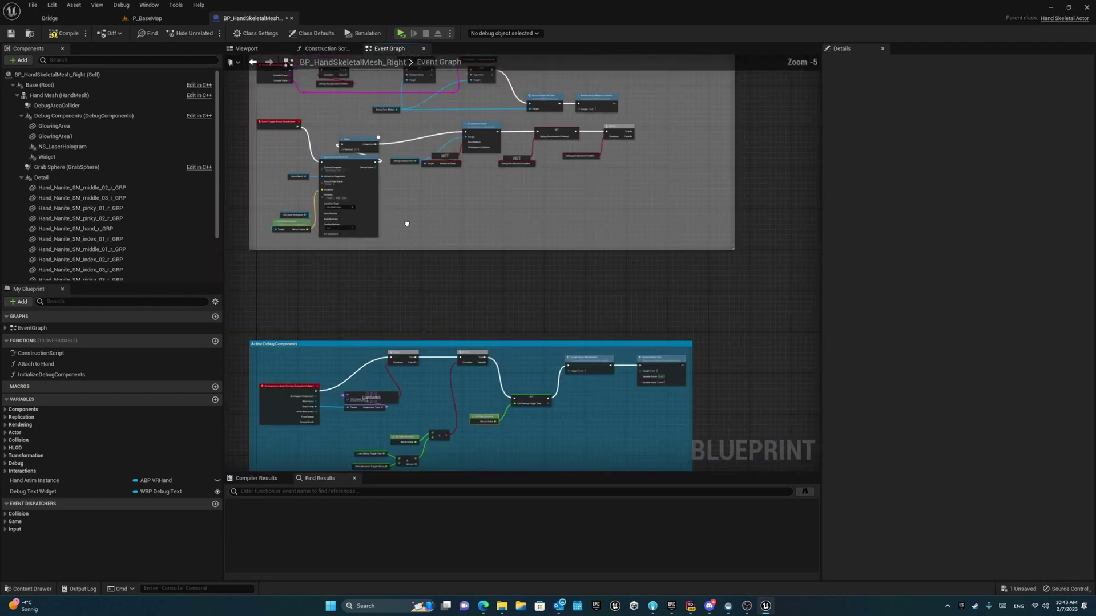
scroll(374, 221, up, 2)
scroll(343, 200, down, 2)
right_drag(343, 199, 343, 125)
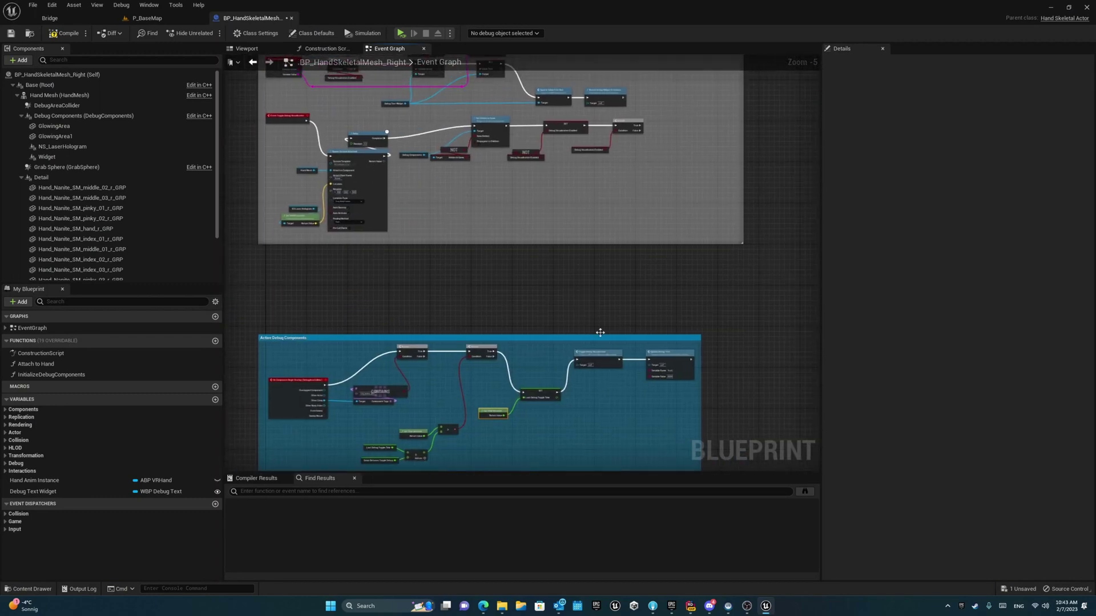
key(alt+Tab)
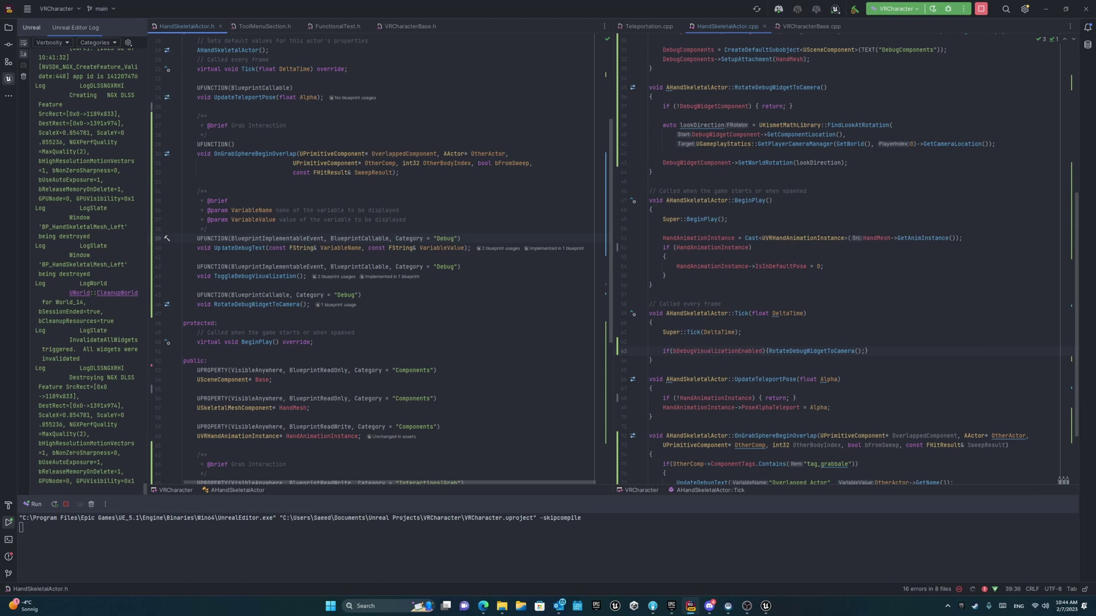
- Highlight the UpdateDebugText, ToggleDebugVisualization and RotateDebugWidgetToCamera declarations in HandSkeletalActor.h
drag(314, 248, 317, 248)
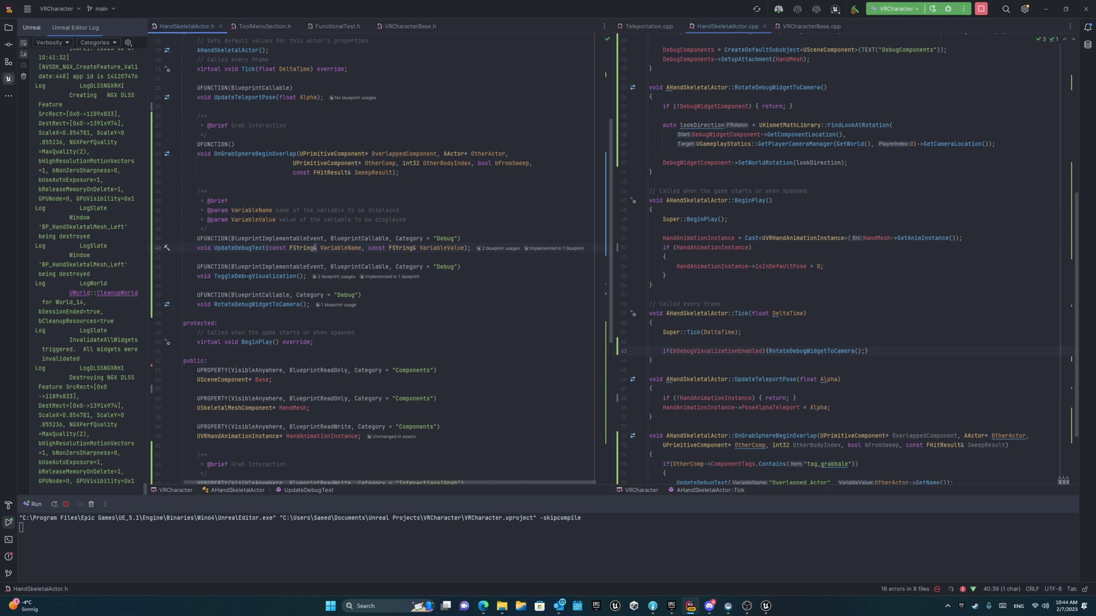
drag(215, 277, 297, 276)
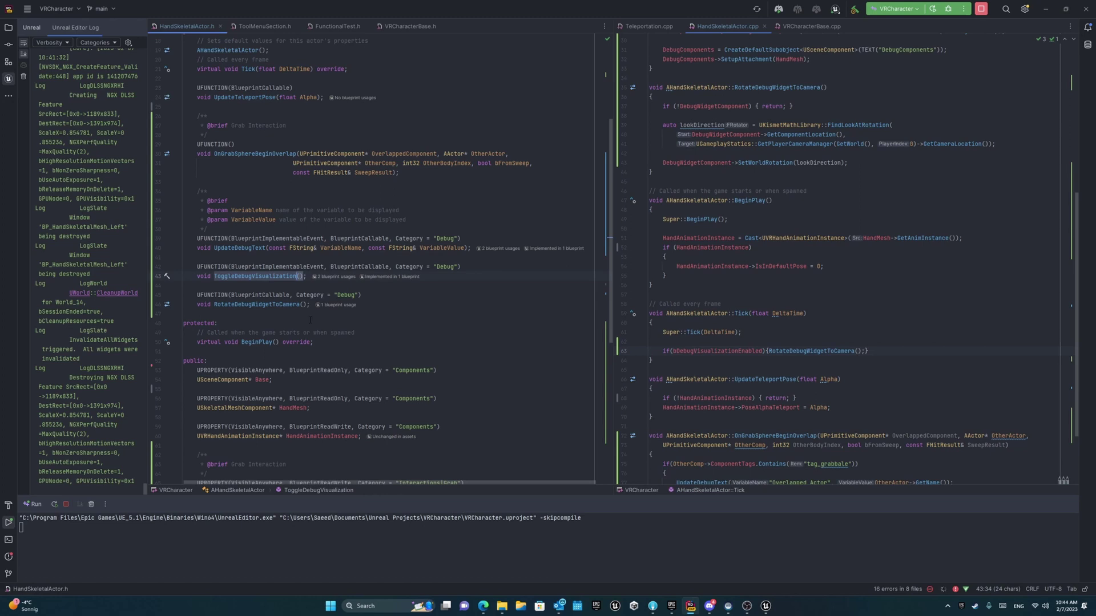
drag(304, 304, 215, 305)
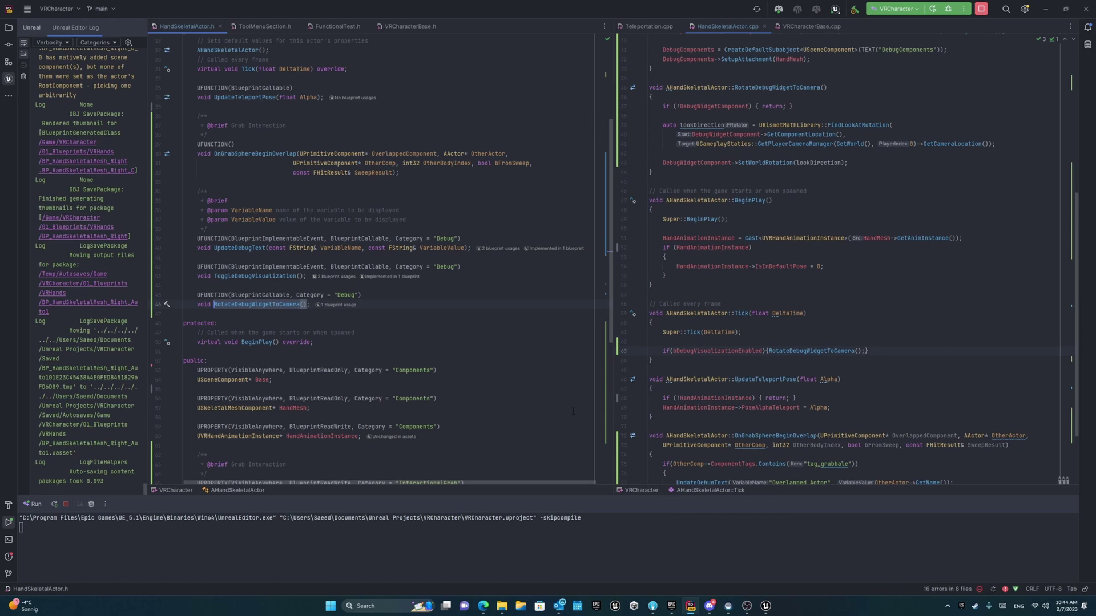
- Return to the hand Blueprint and pan the event graph to the Toggle Debug Visualization nodes
click(766, 605)
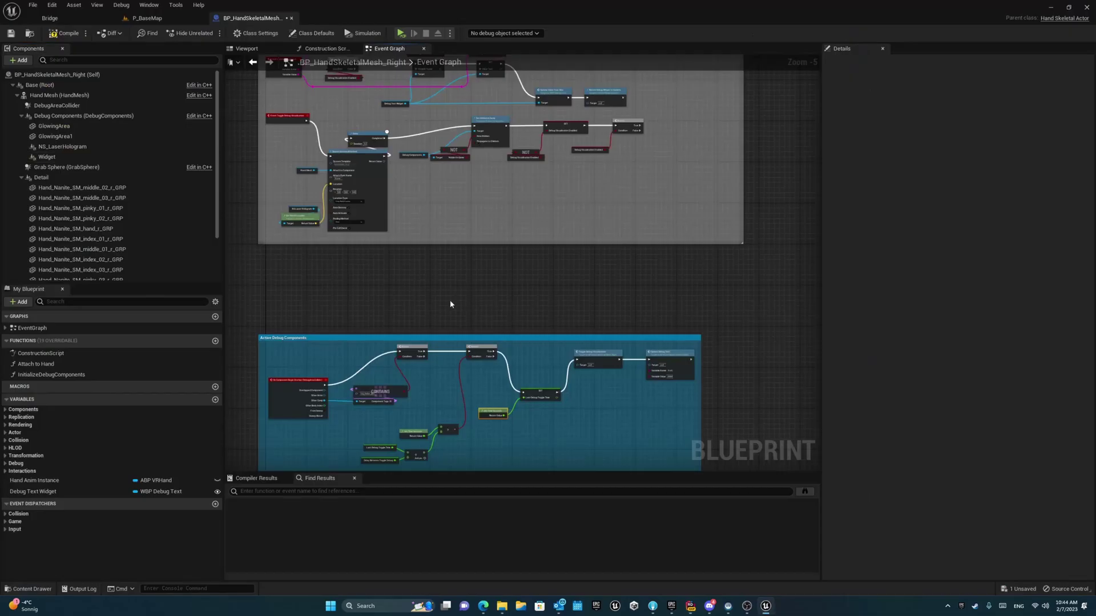
right_drag(451, 304, 449, 212)
scroll(637, 294, up, 3)
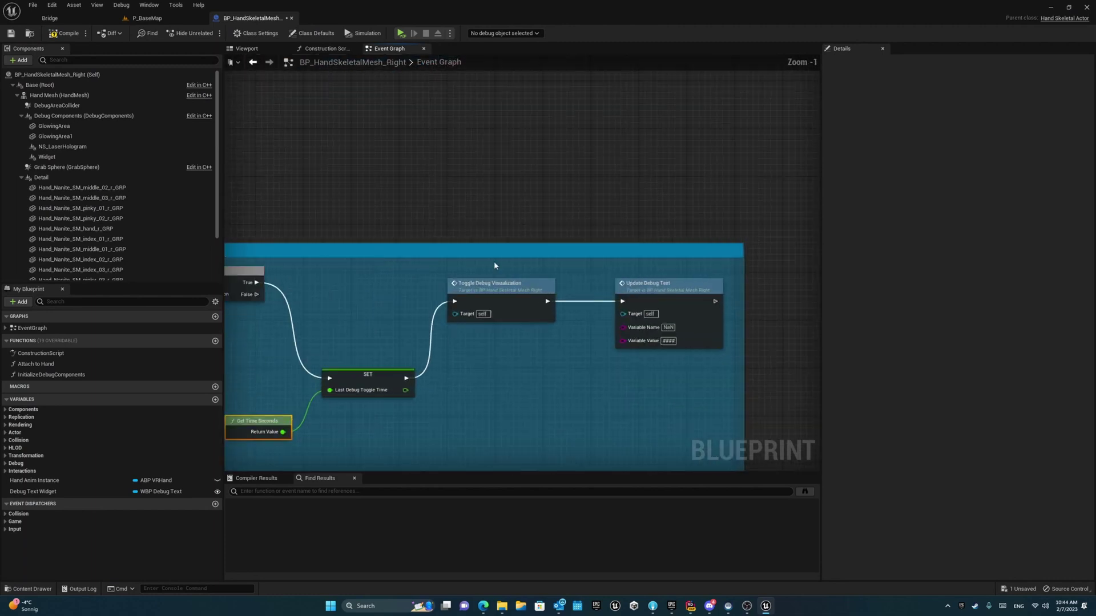
scroll(517, 288, up, 2)
scroll(517, 289, down, 3)
right_drag(415, 237, 467, 360)
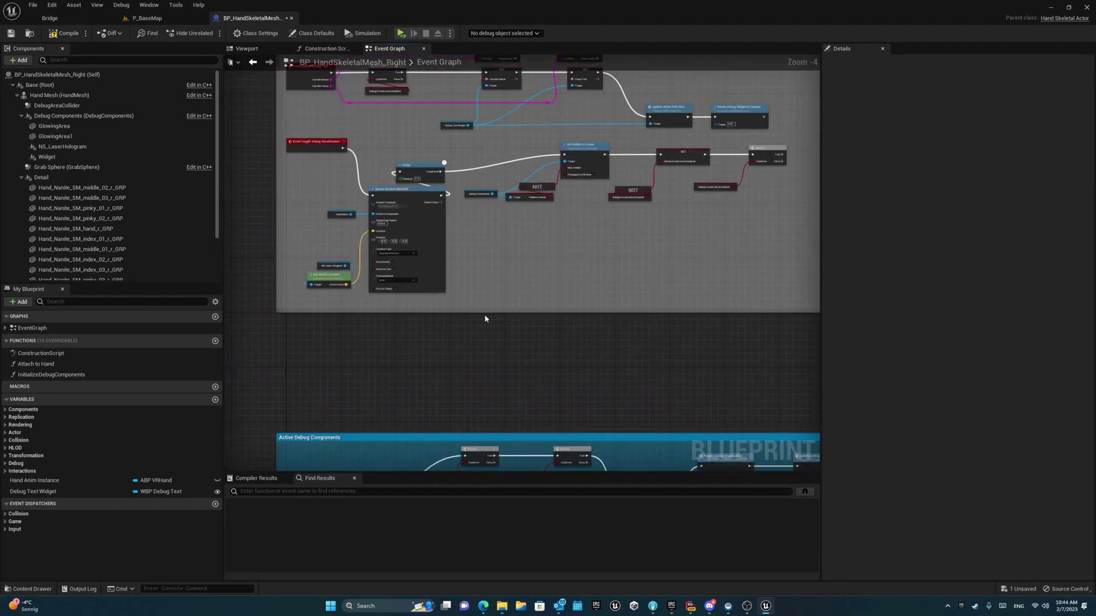
scroll(353, 184, up, 2)
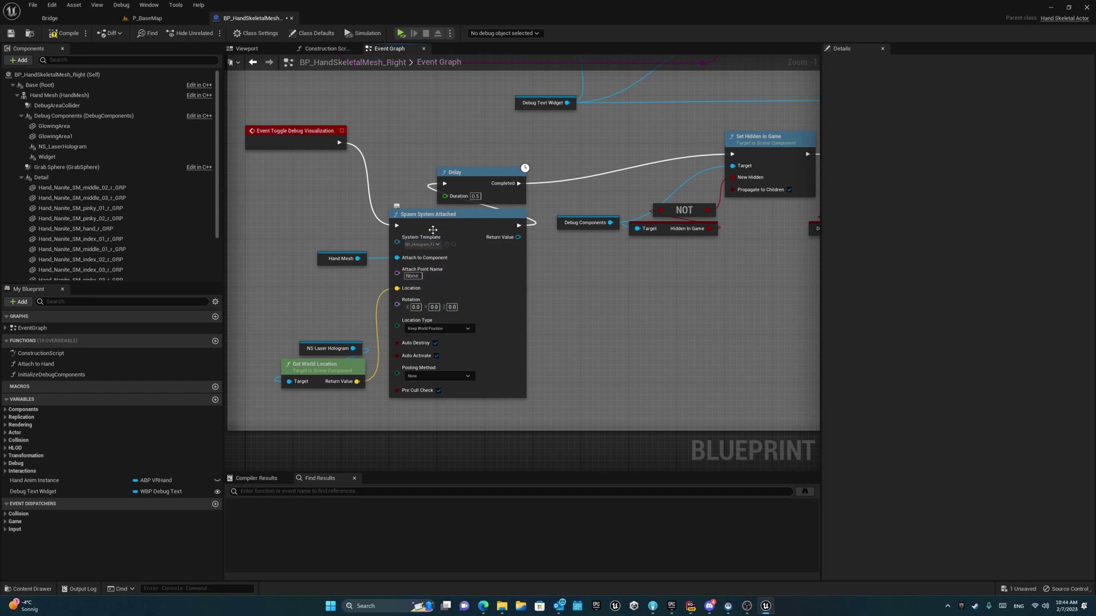
mouse_move(432, 228)
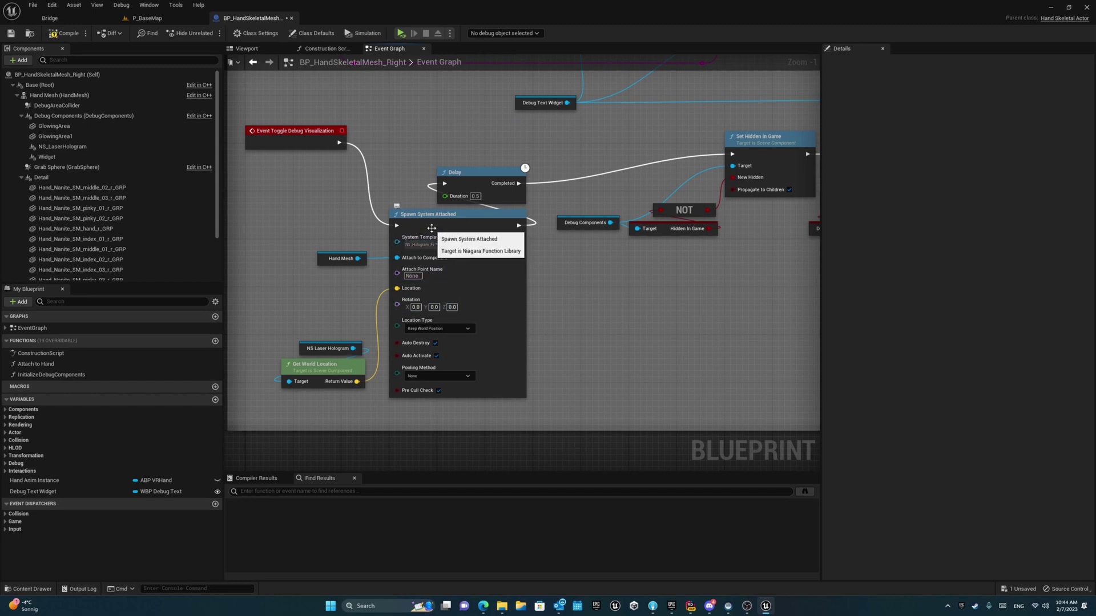
- Open NS_Hologram_FirstBurst from the Content Drawer, briefly checking the hand actor code in Rider
click(445, 246)
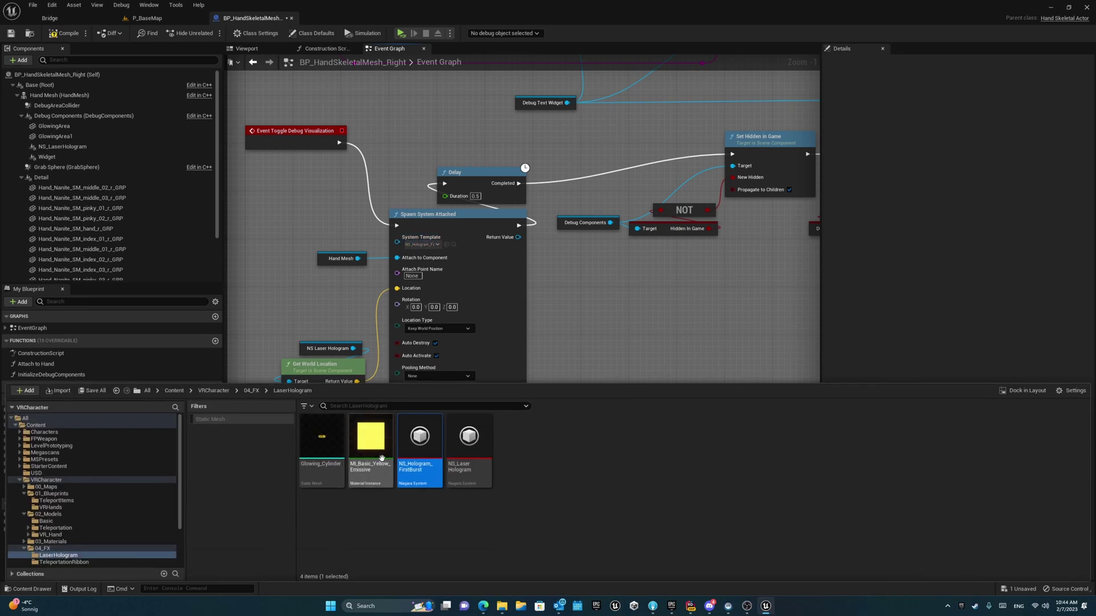
double_click(409, 447)
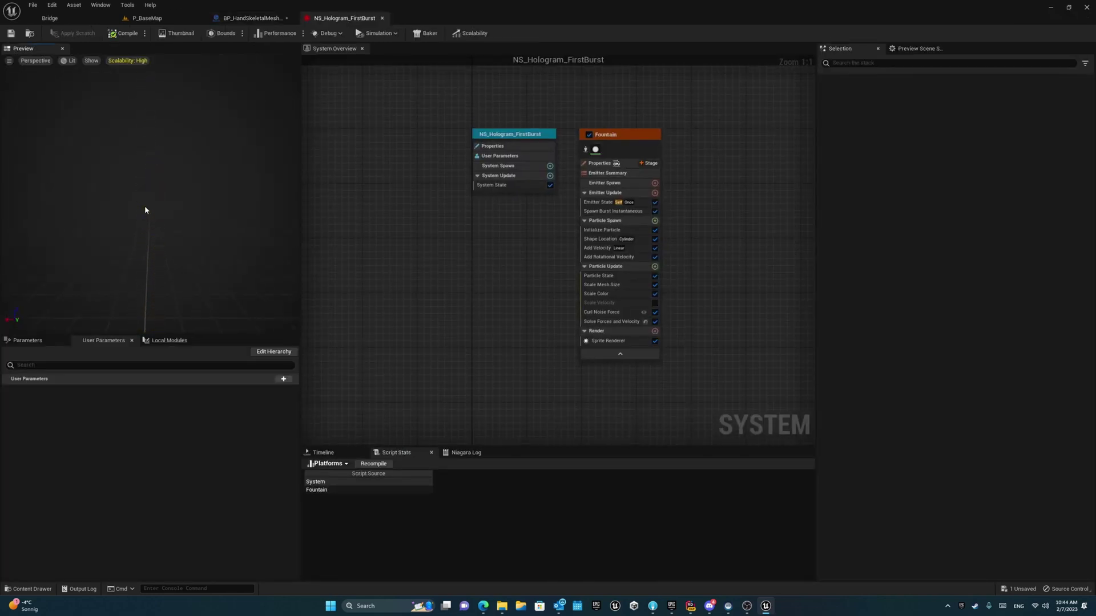
key(alt+Tab)
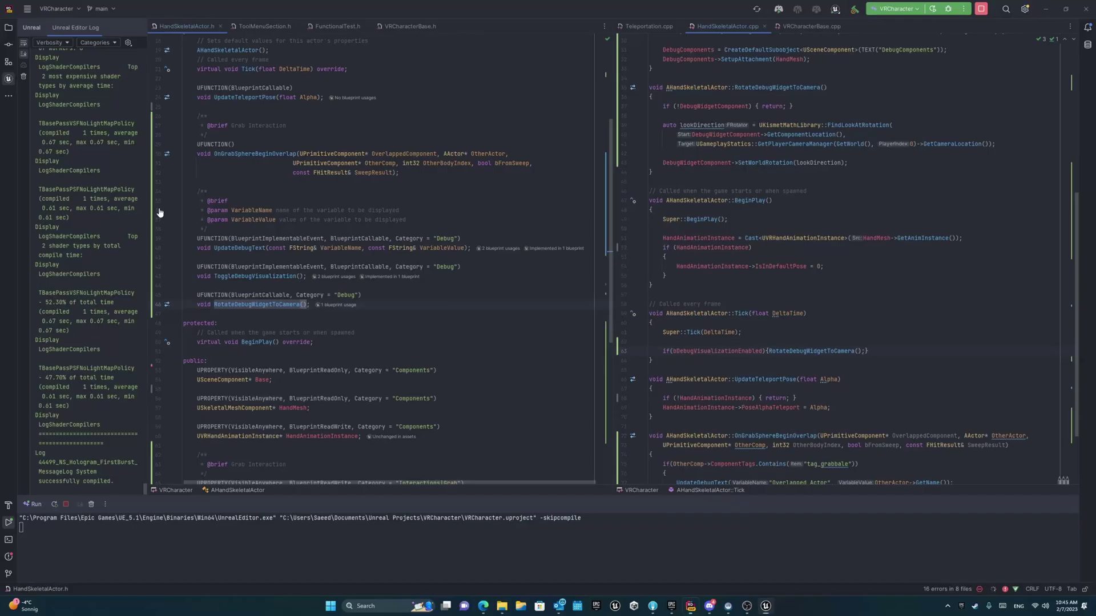
key(alt+Tab)
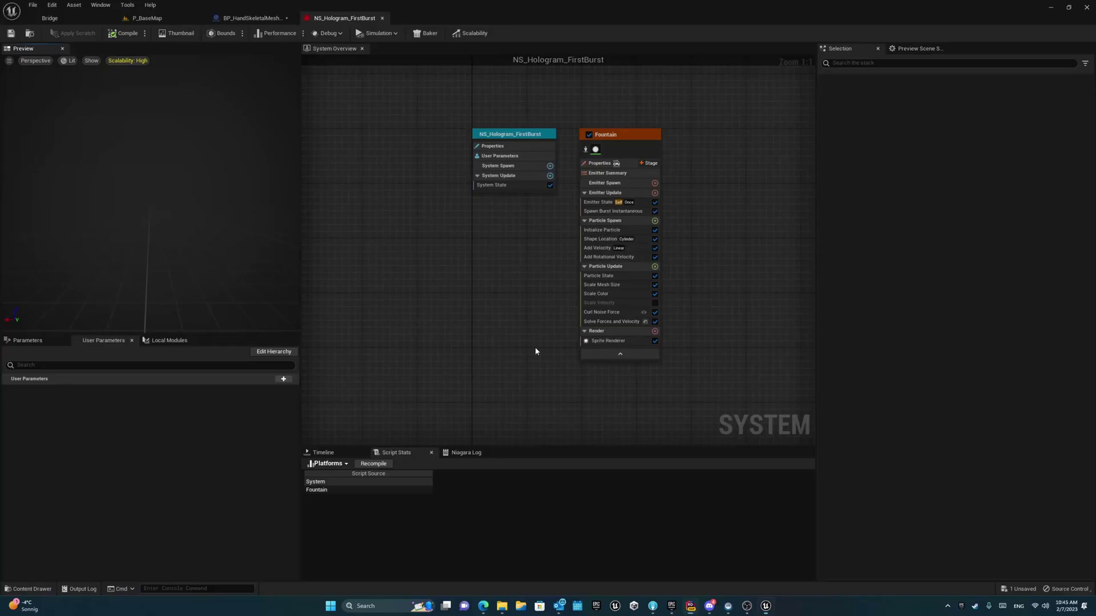
- Inspect Debug Components and the Debug Visualization Enabled variable, checking their declarations in the header
click(253, 18)
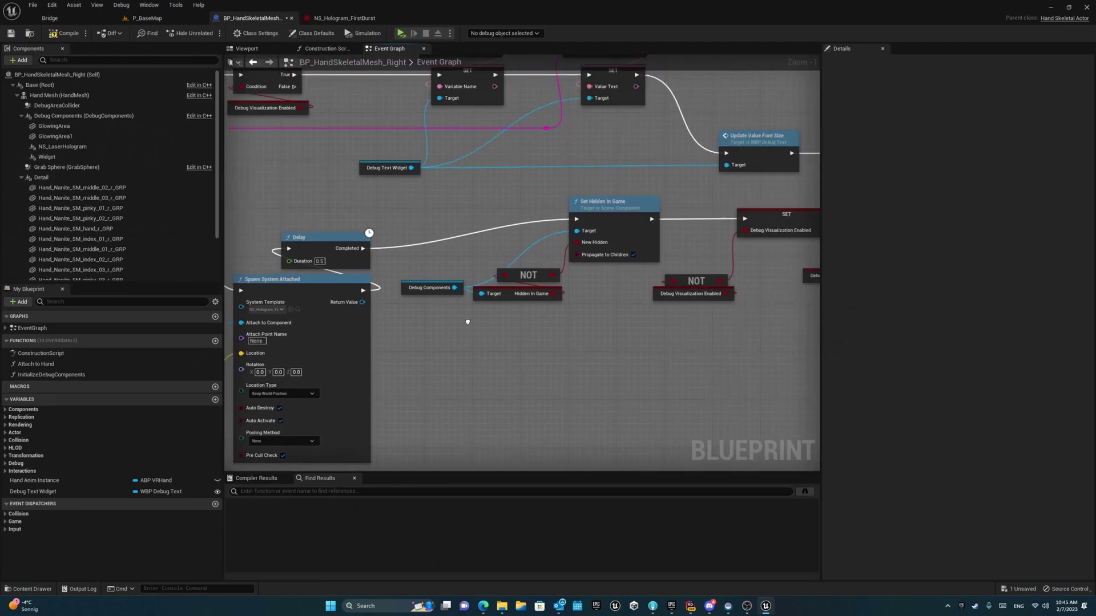
right_drag(498, 168, 292, 244)
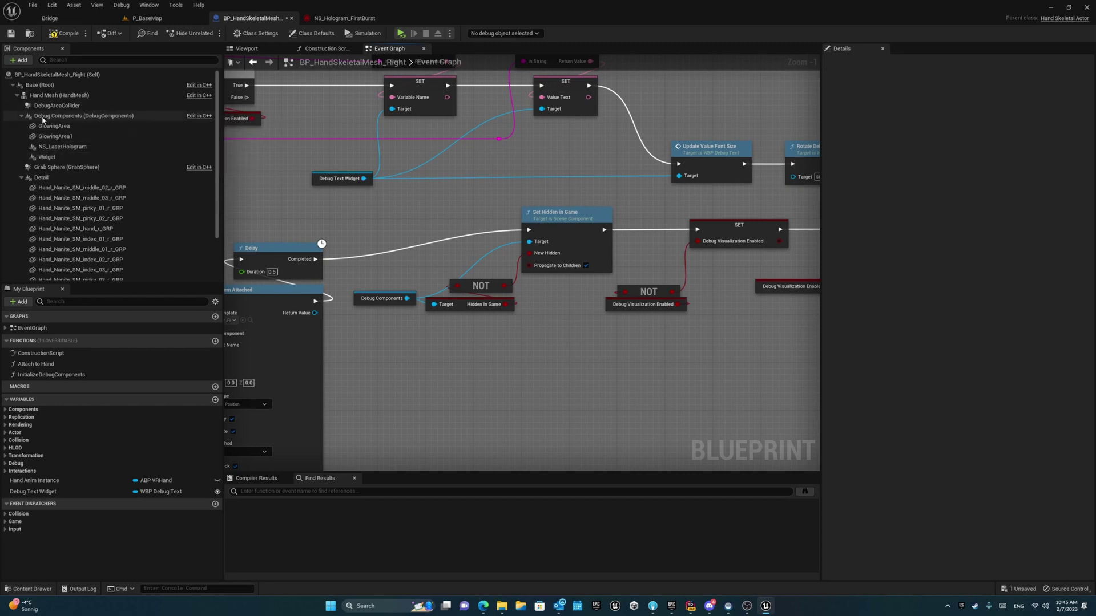
click(83, 115)
right_drag(644, 349, 431, 347)
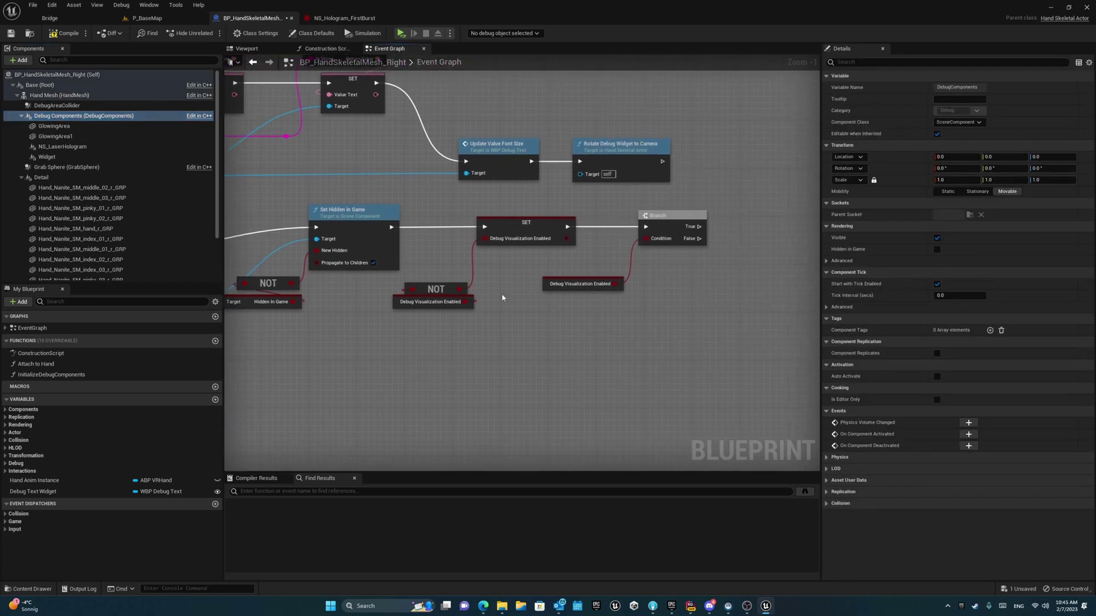
click(420, 300)
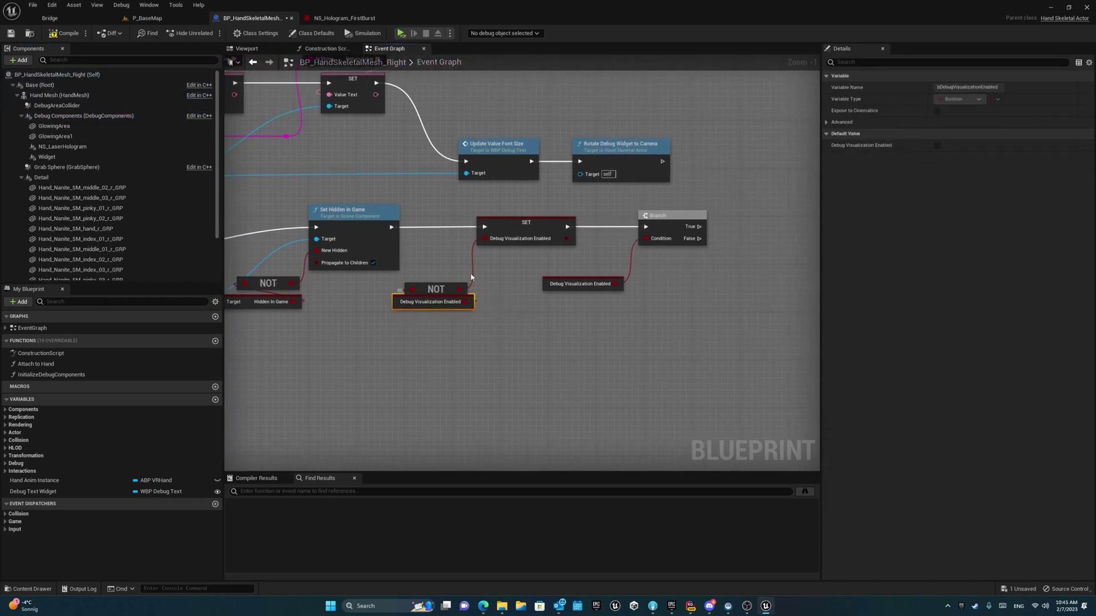
key(alt+Tab)
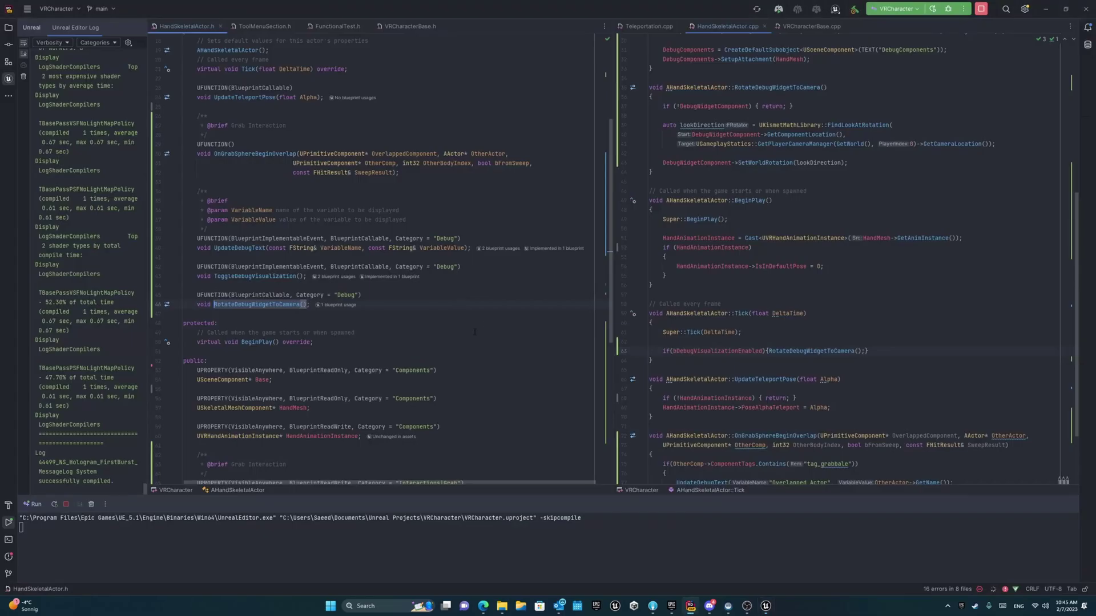
scroll(372, 320, down, 2)
scroll(373, 318, down, 2)
scroll(373, 319, down, 3)
scroll(373, 319, down, 2)
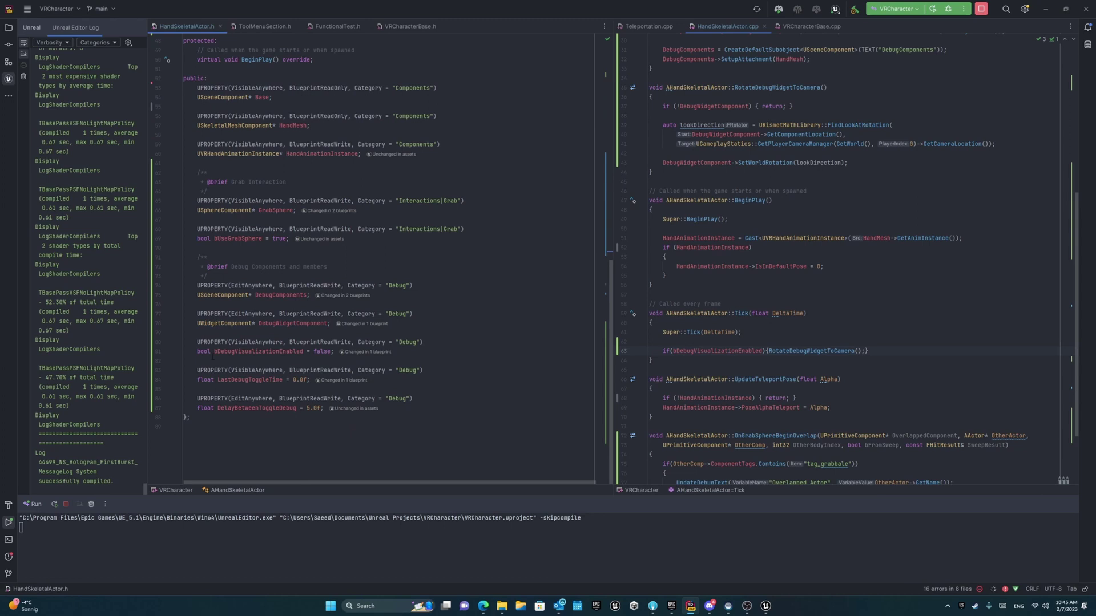
key(alt+Tab)
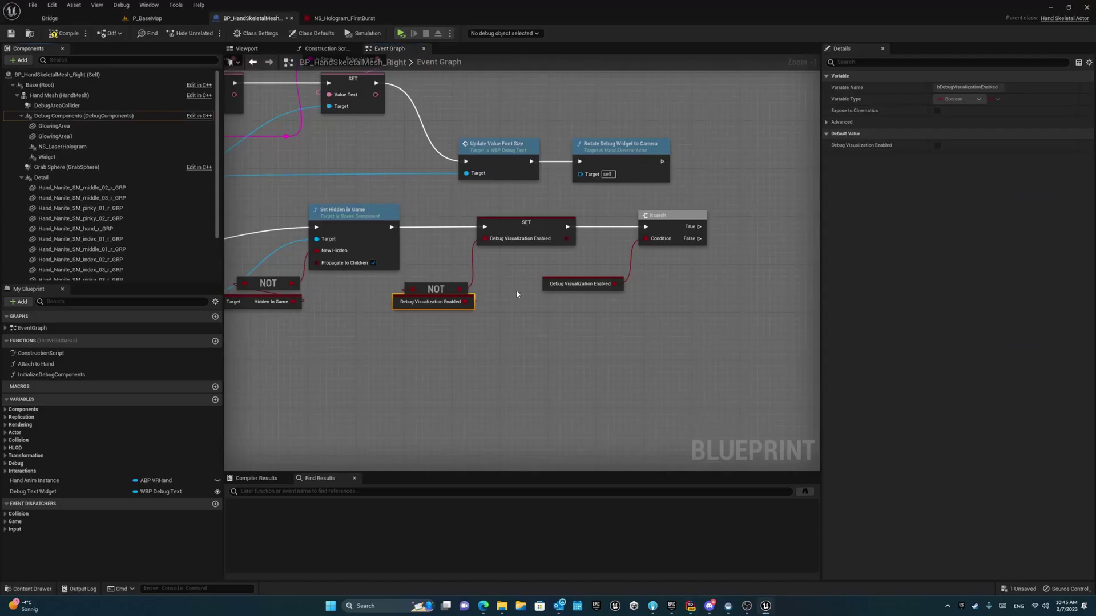
- Delete the trailing Branch node and its Debug Visualization Enabled condition
right_drag(603, 287, 386, 315)
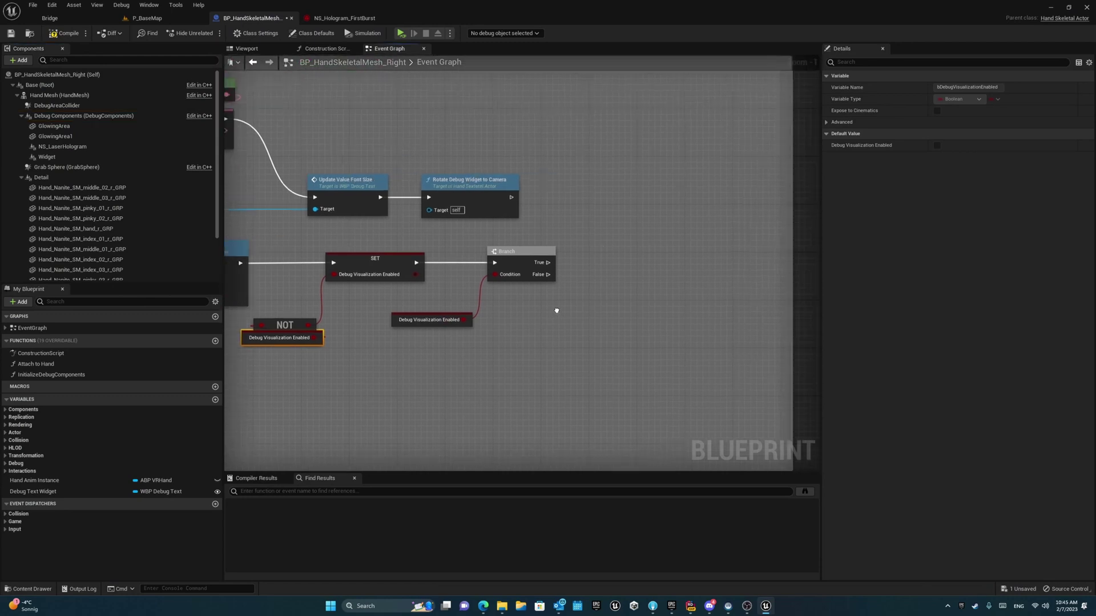
drag(565, 251, 425, 392)
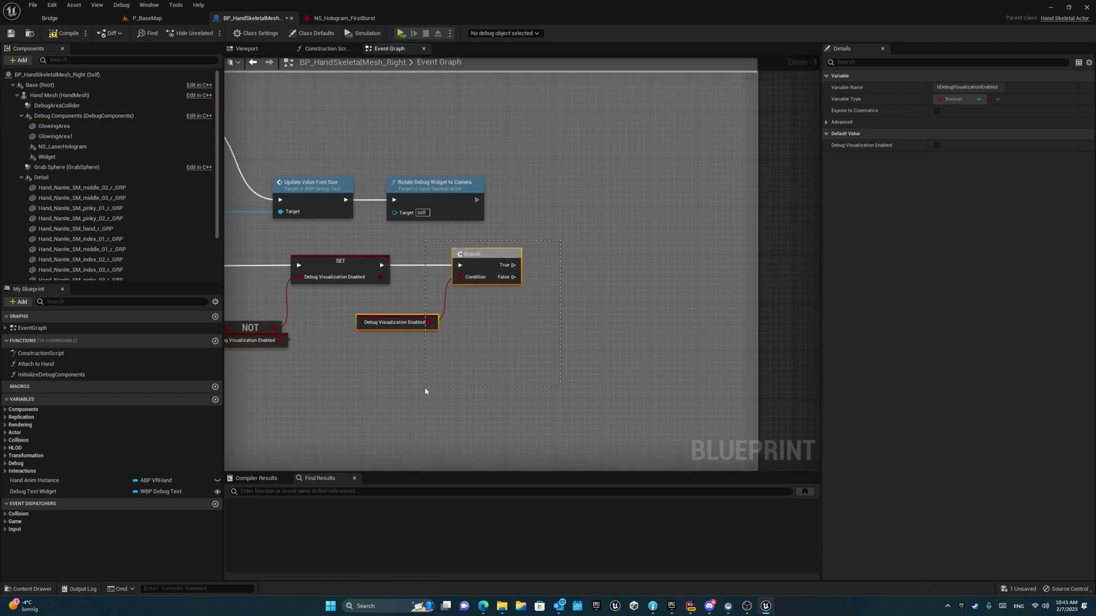
key(Delete)
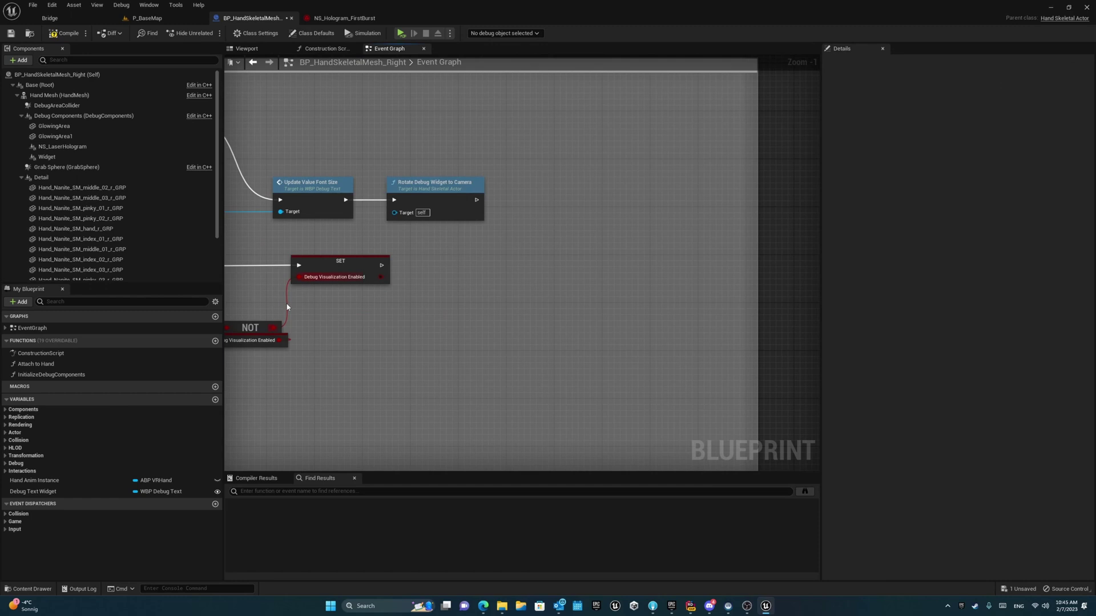
right_drag(286, 302, 452, 327)
scroll(445, 258, down, 1)
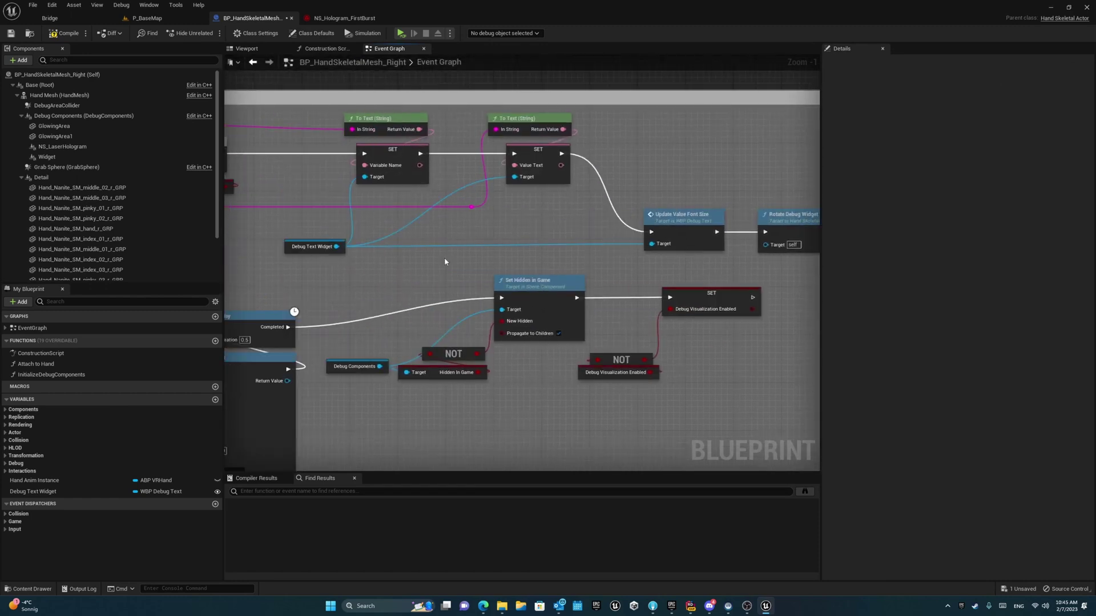
scroll(391, 372, down, 2)
scroll(294, 236, up, 1)
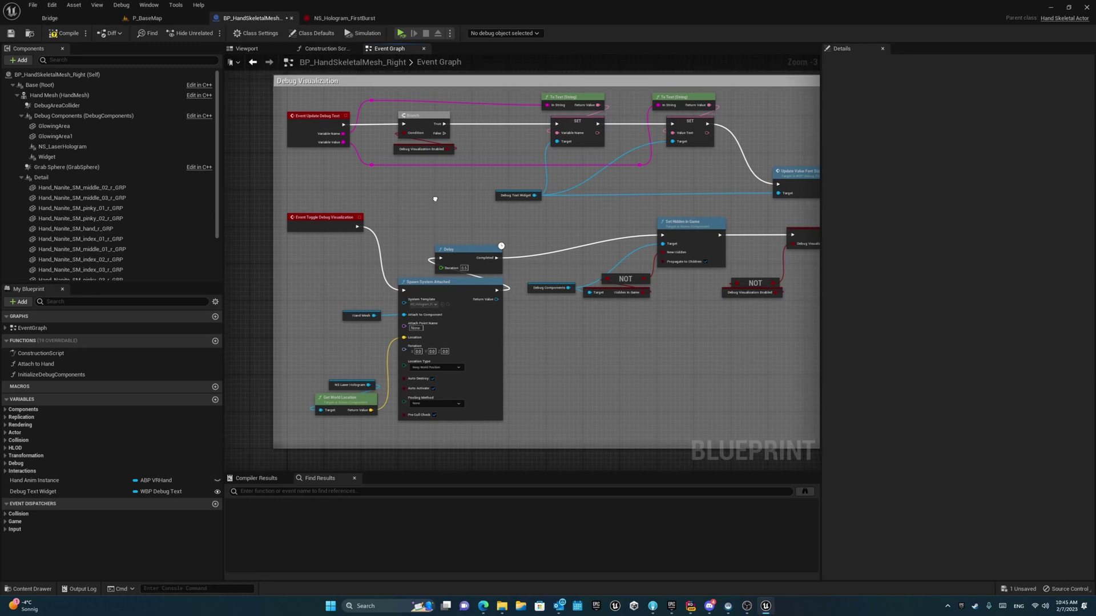
click(248, 48)
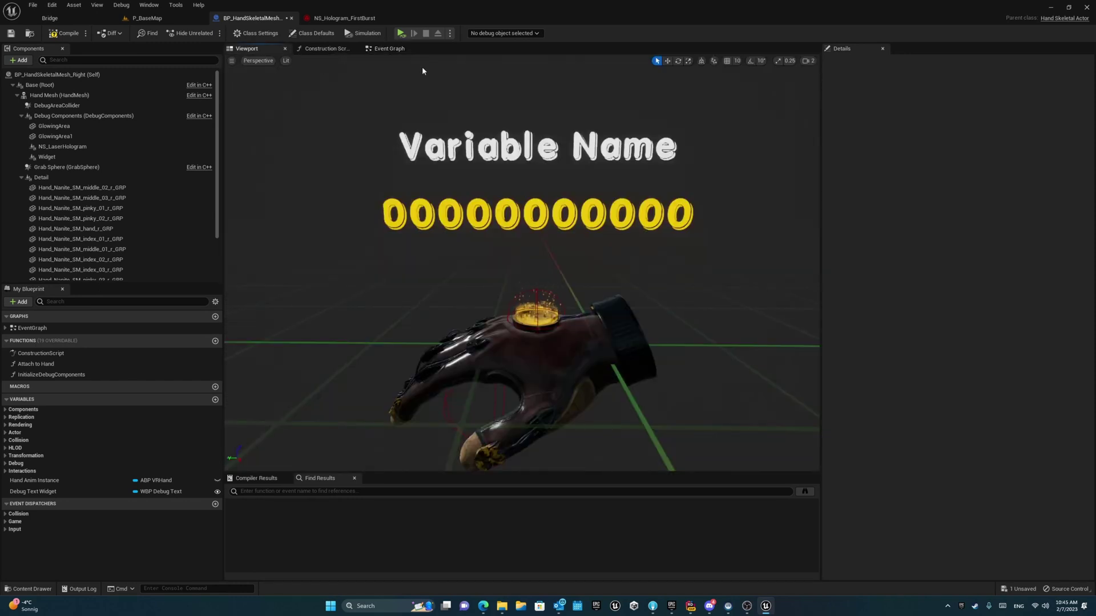
click(390, 48)
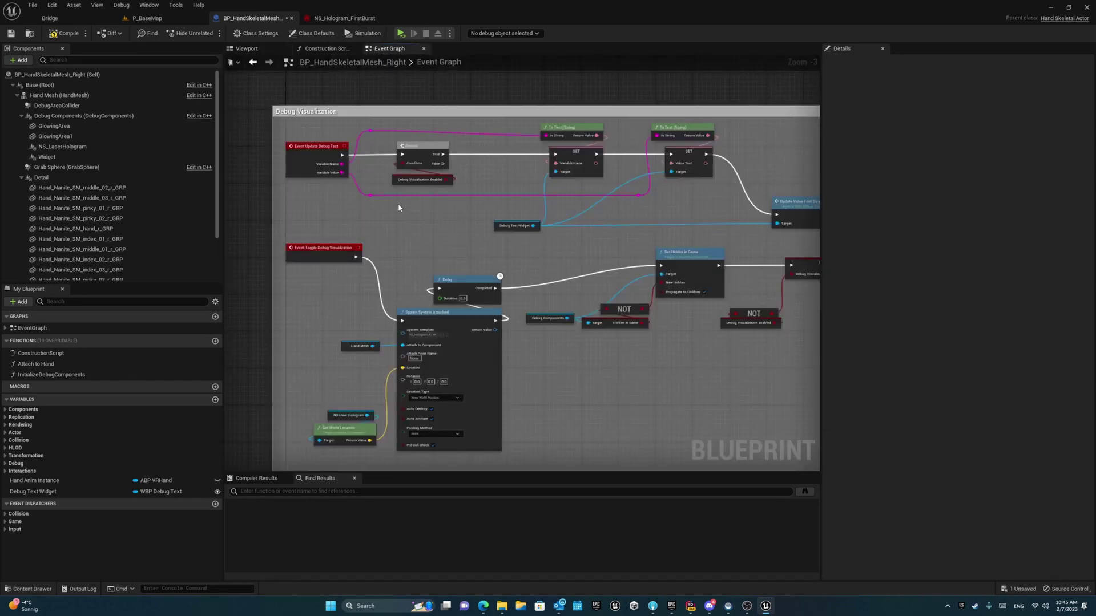
right_drag(399, 206, 353, 269)
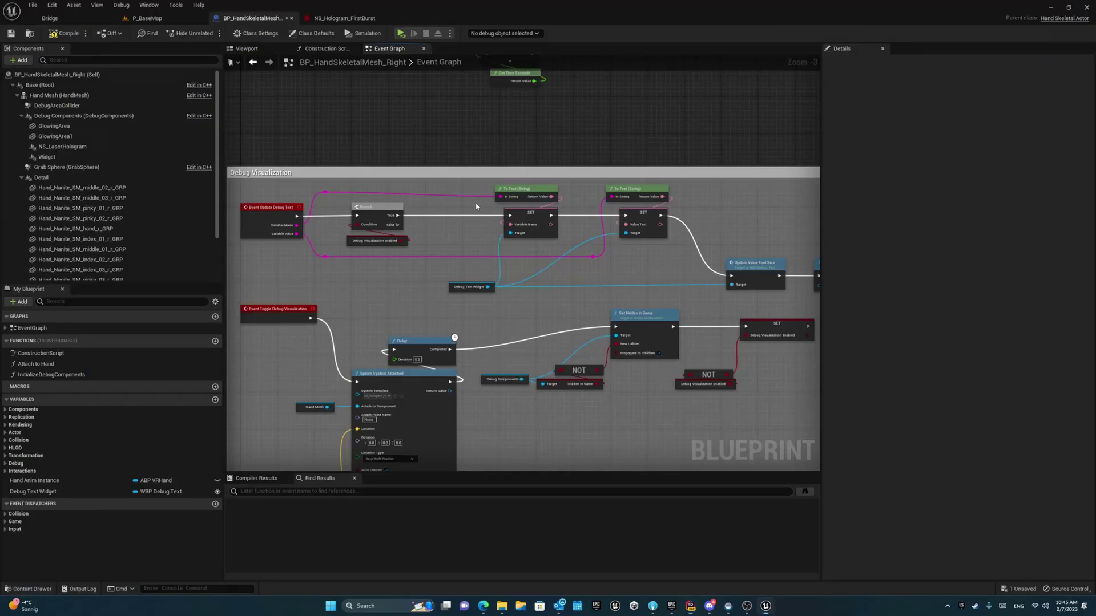
scroll(241, 199, up, 3)
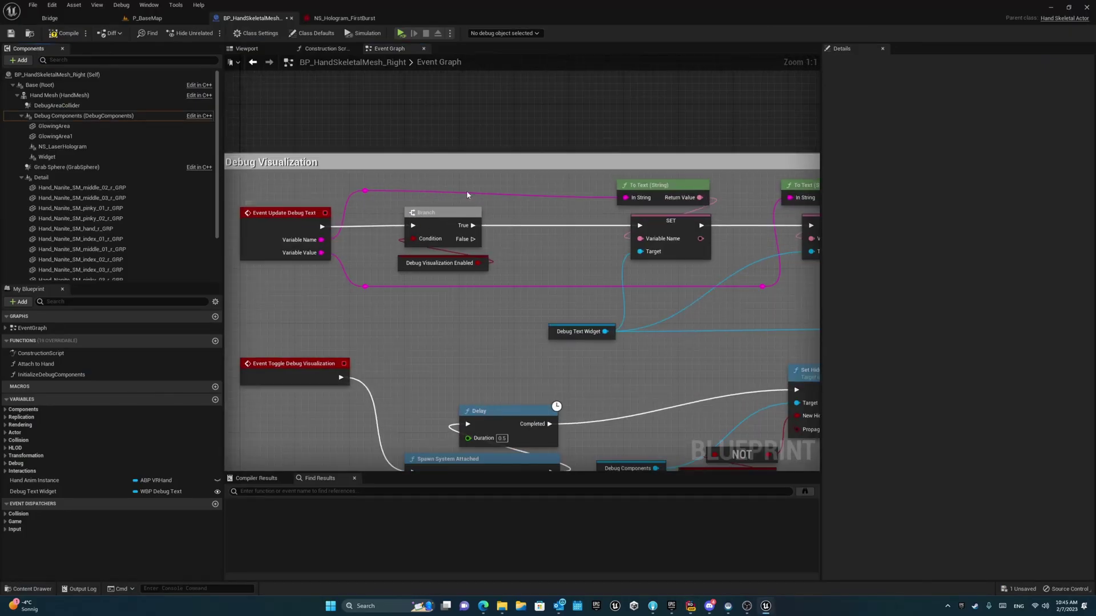
scroll(524, 242, down, 2)
scroll(461, 249, up, 2)
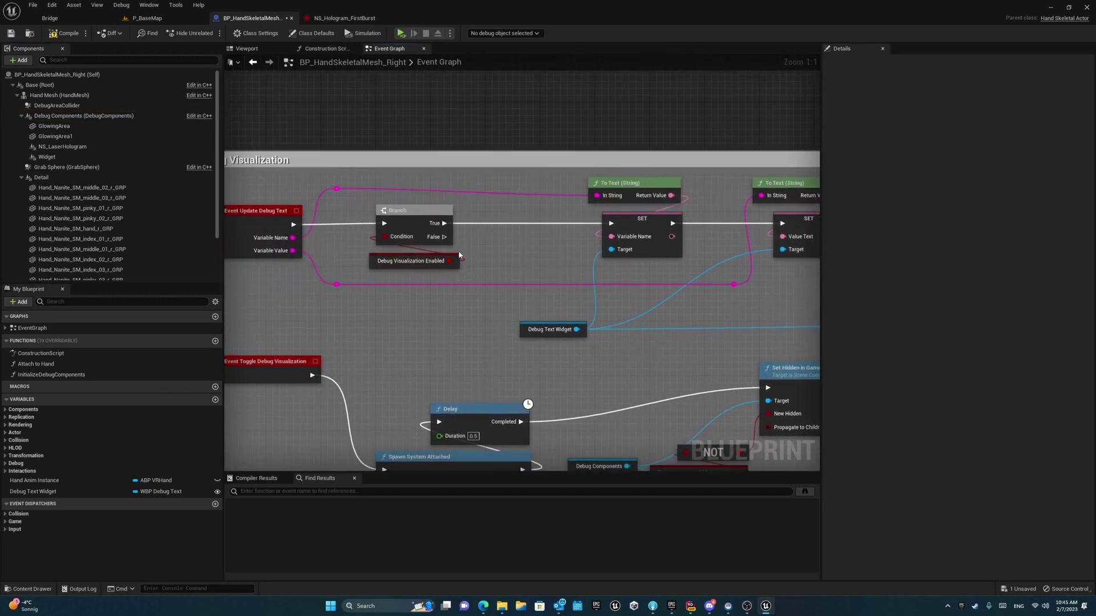
mouse_move(441, 212)
right_drag(350, 254, 390, 270)
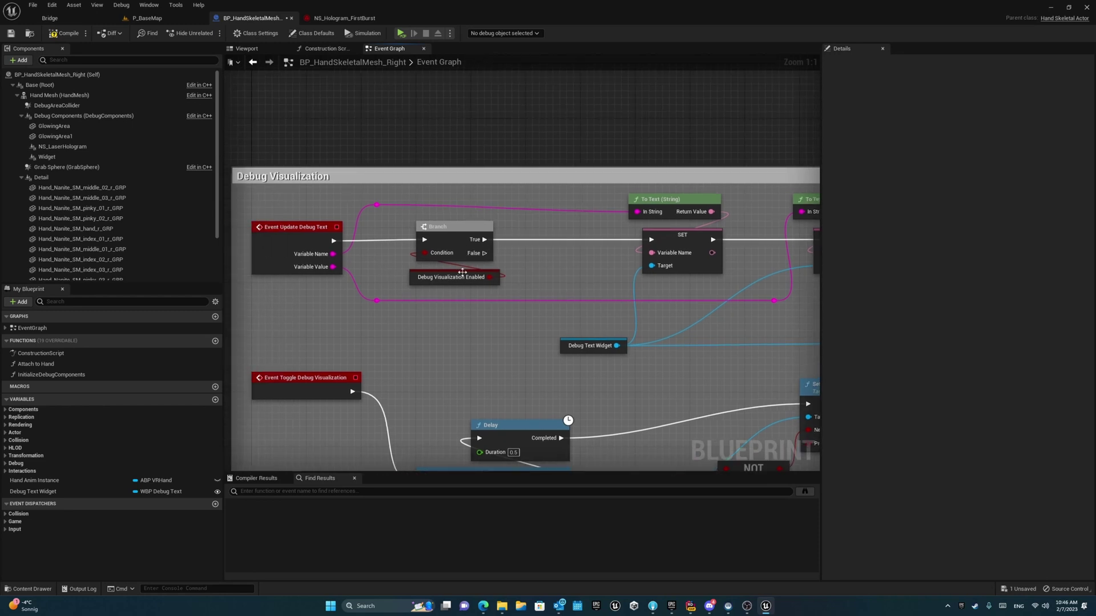
right_drag(575, 263, 455, 276)
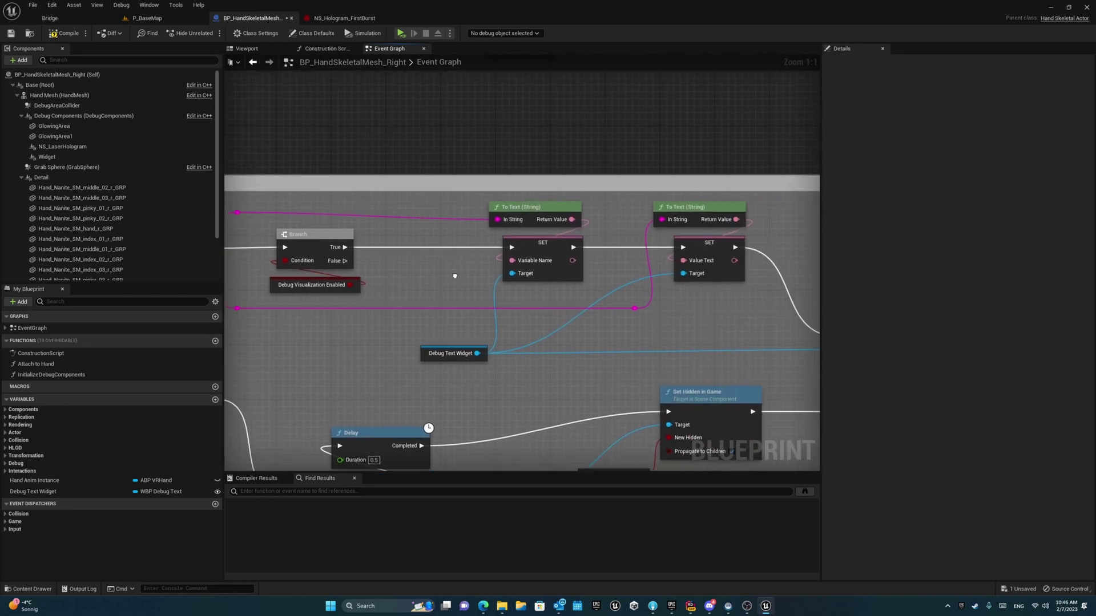
click(512, 211)
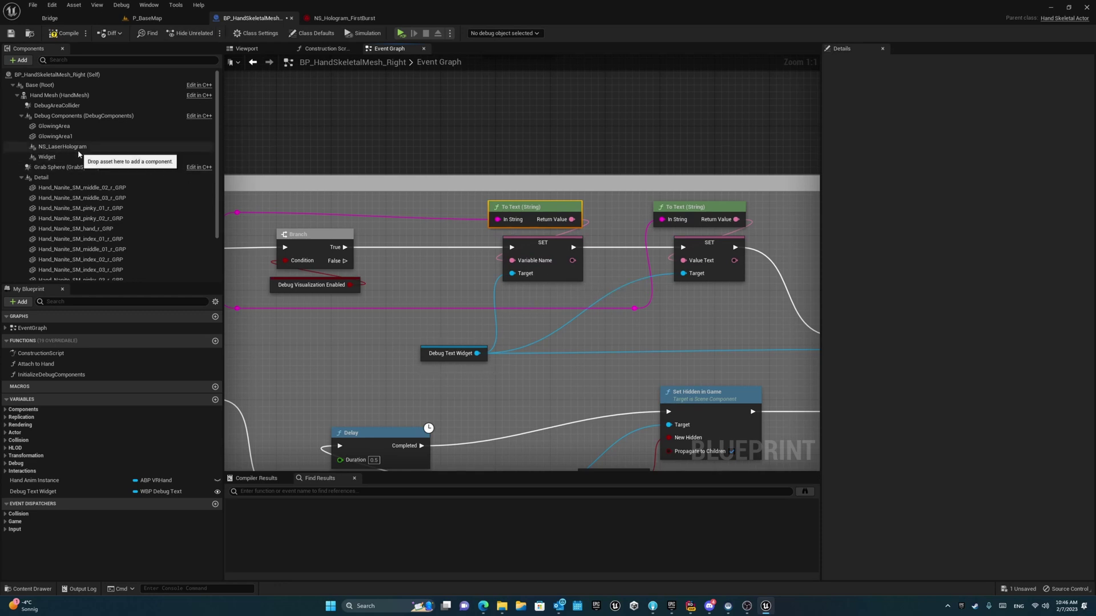
- Open and dock WBP_DebugText, reviewing its Value text and Update Value Font Size graph
click(77, 158)
click(989, 274)
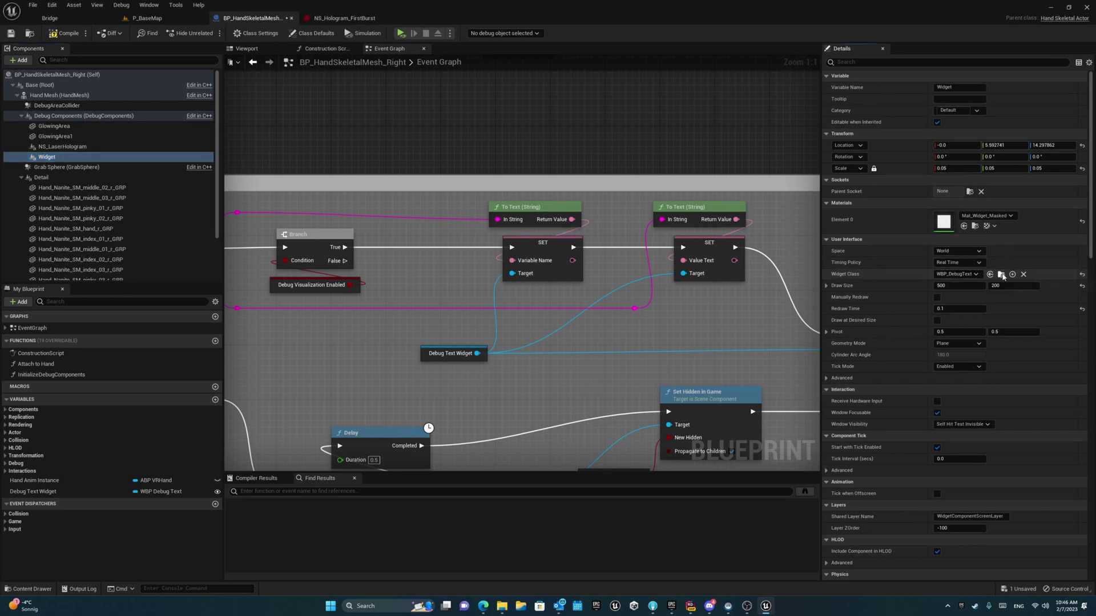
double_click(329, 431)
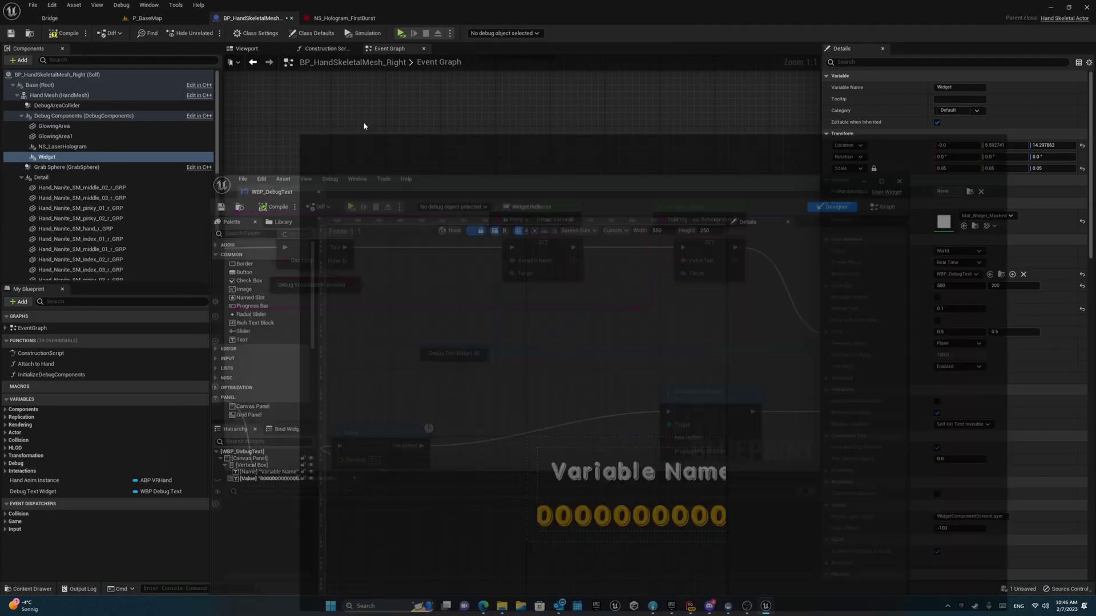
drag(559, 177, 411, 17)
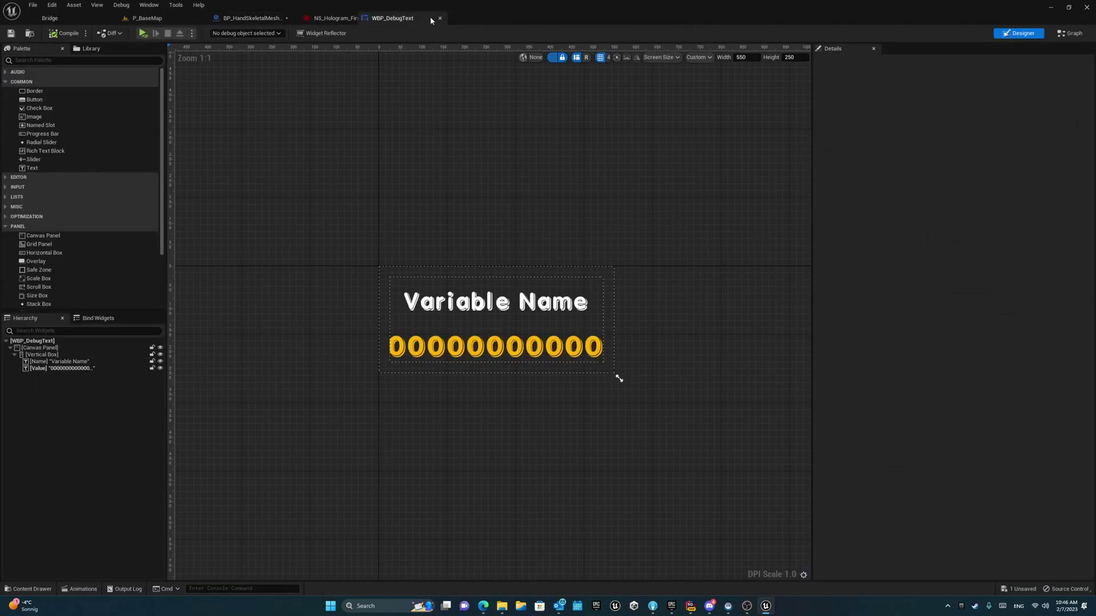
click(495, 302)
click(495, 345)
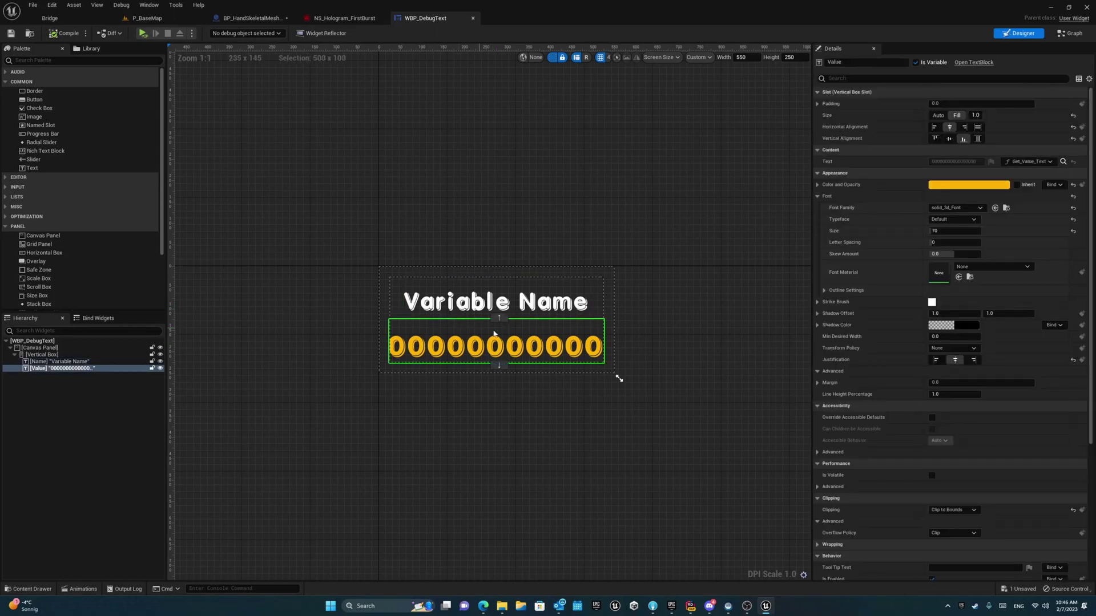
click(1070, 33)
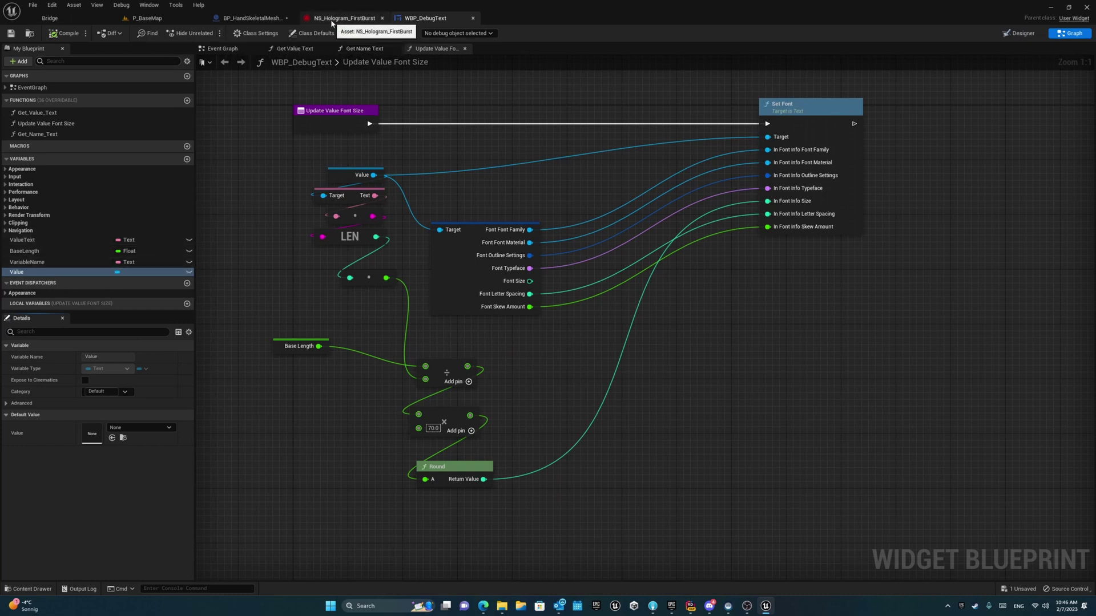
- Delete the Rotate Debug Widget to Camera node at the end of the debug graph
click(250, 17)
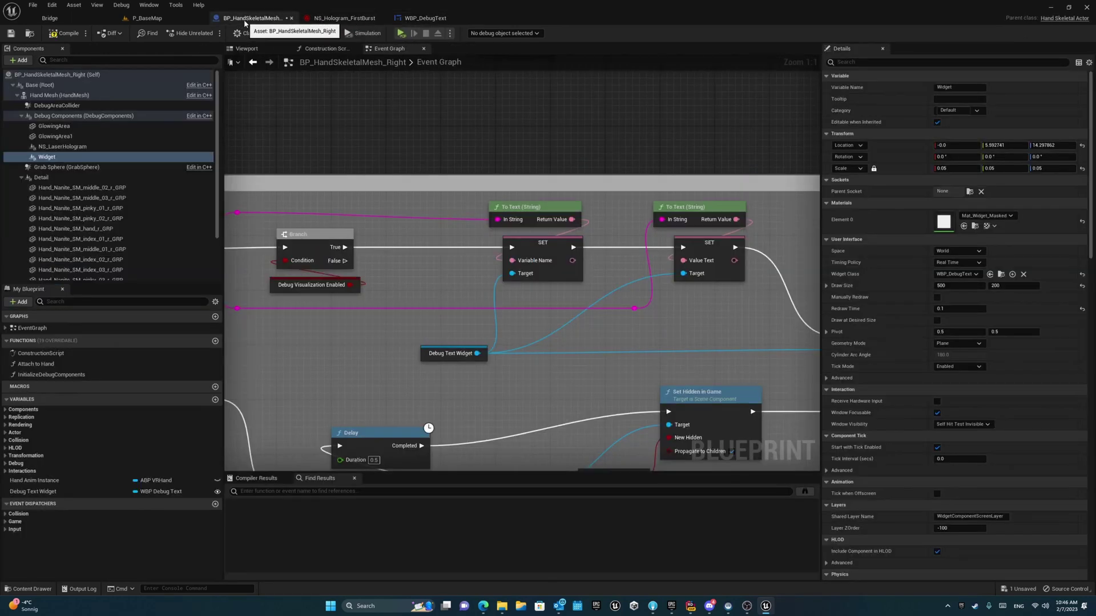
right_drag(628, 131, 475, 109)
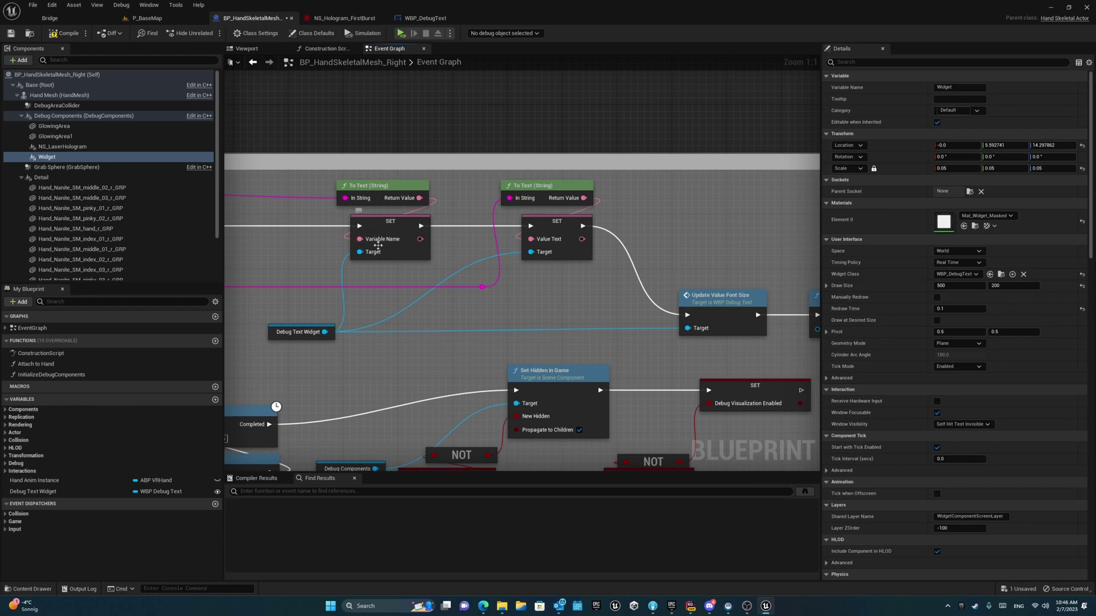
mouse_move(680, 157)
right_down()
mouse_move(622, 172)
mouse_move(460, 143)
right_up()
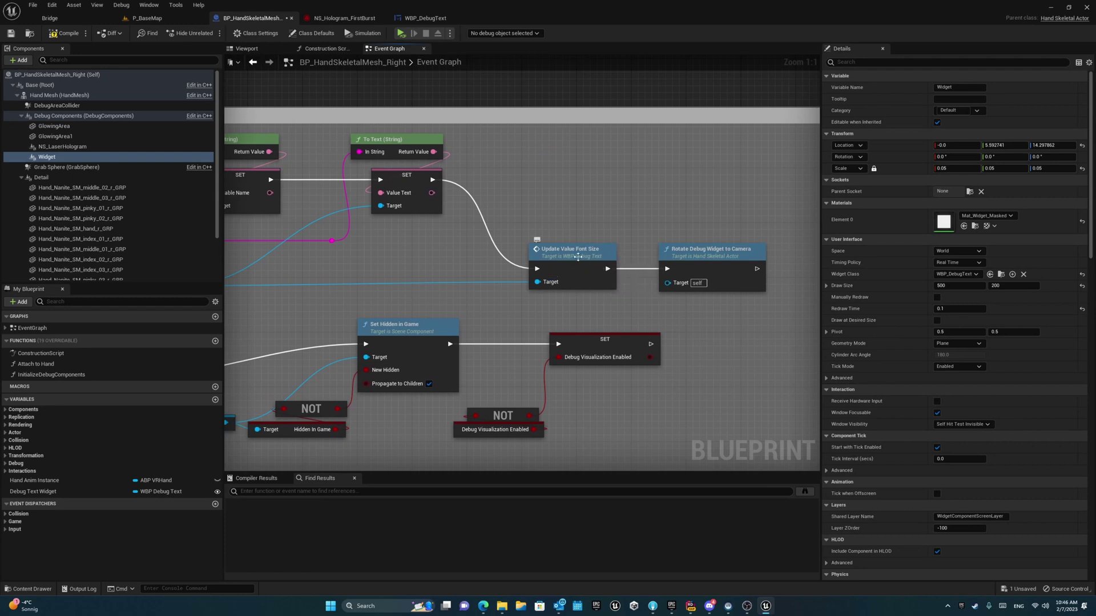
click(722, 264)
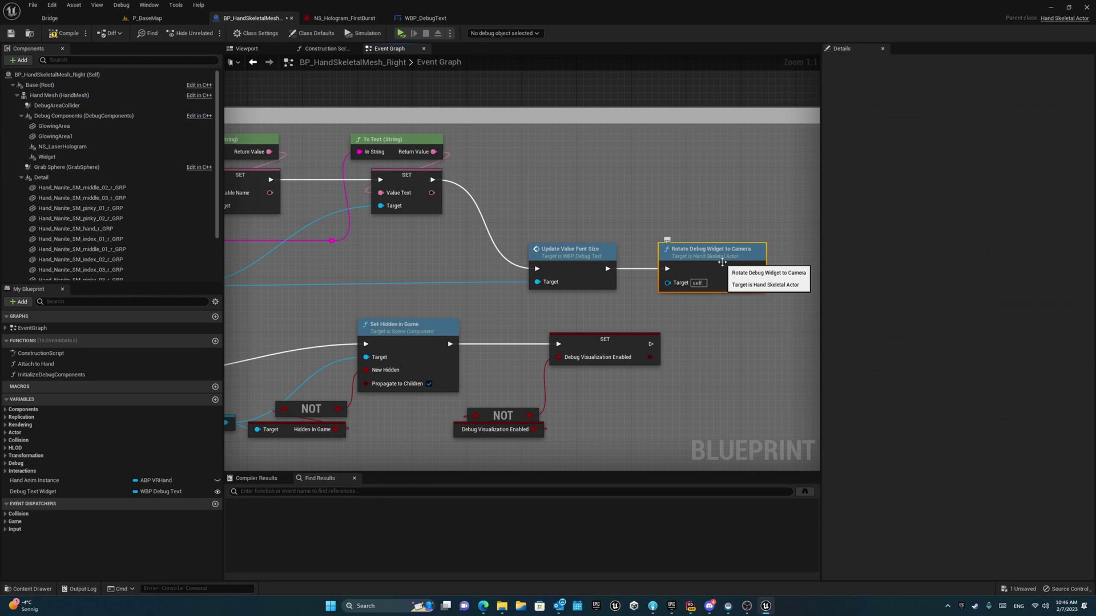
key(Delete)
scroll(728, 257, down, 2)
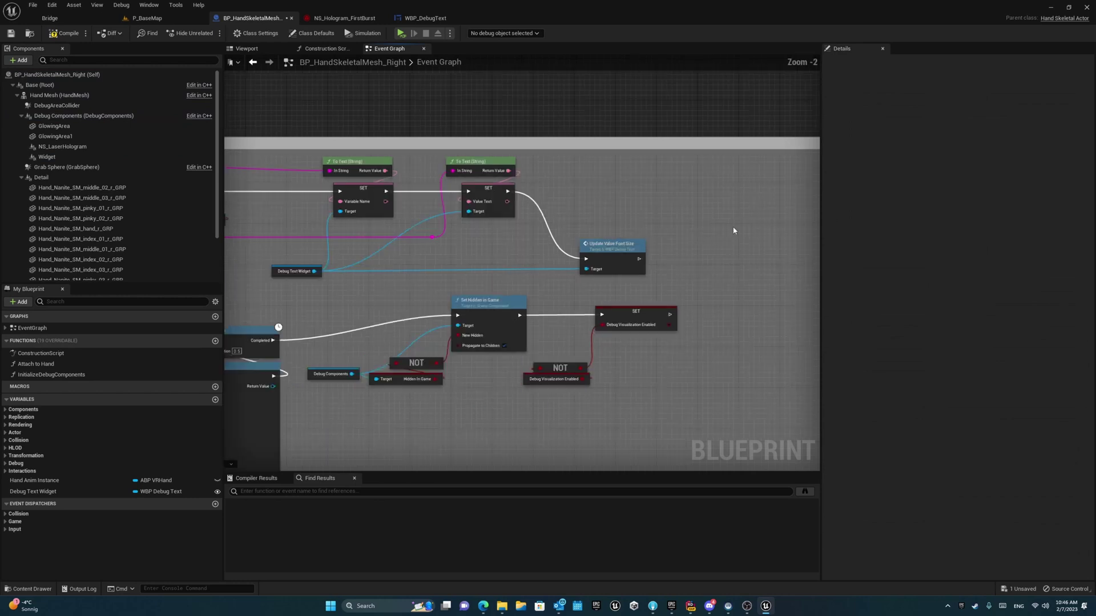
scroll(727, 253, down, 2)
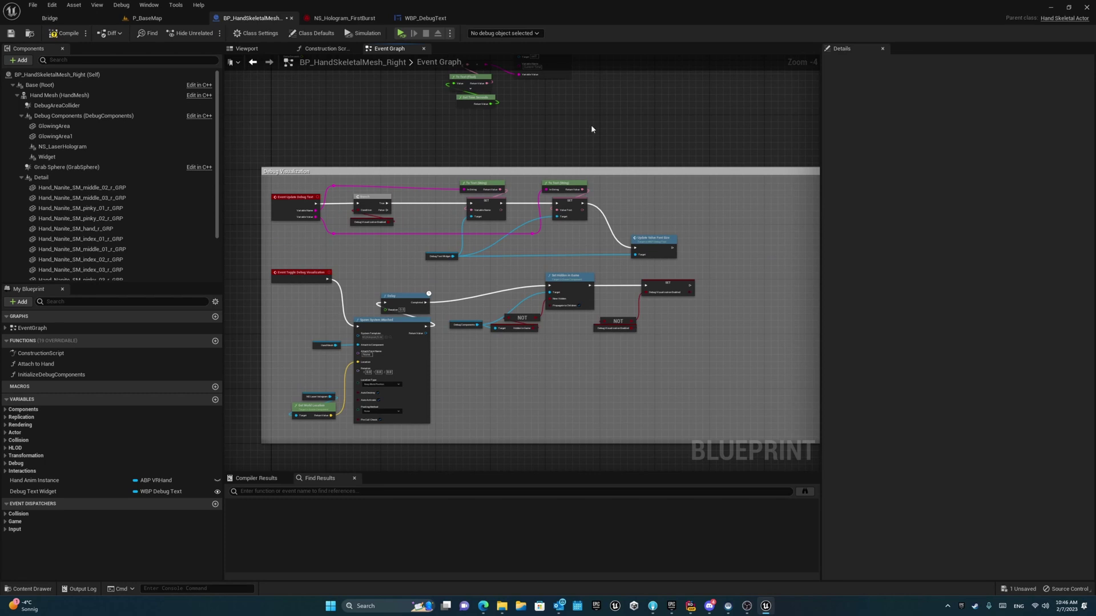
- Review the remaining Update Debug Text nodes and both comment groups in the graph
mouse_move(401, 139)
right_down()
mouse_move(453, 249)
mouse_move(450, 276)
right_up()
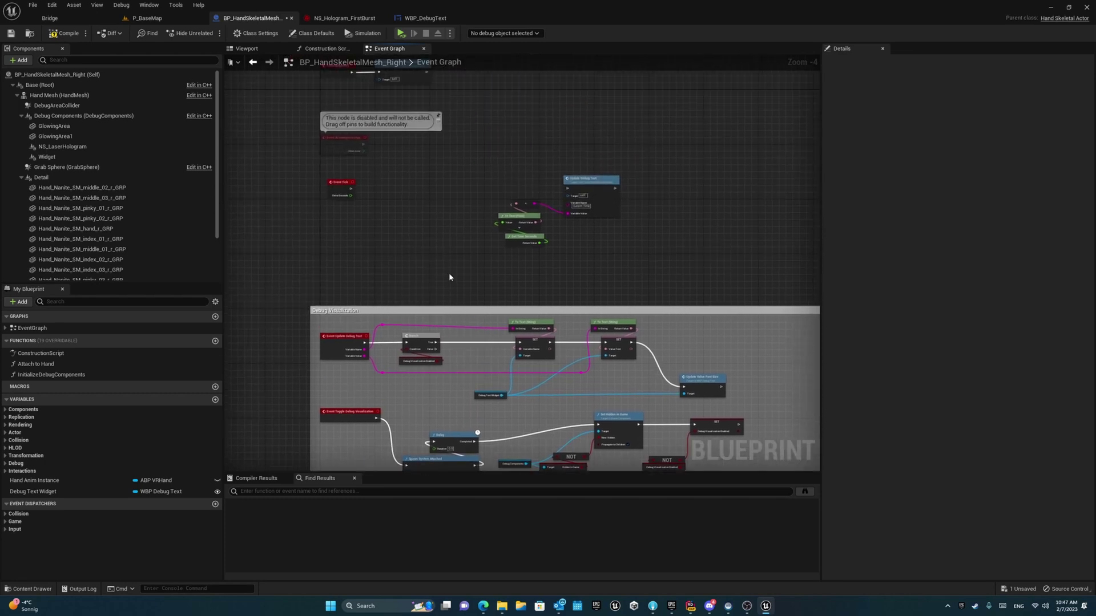
right_drag(473, 319, 454, 172)
scroll(459, 184, down, 2)
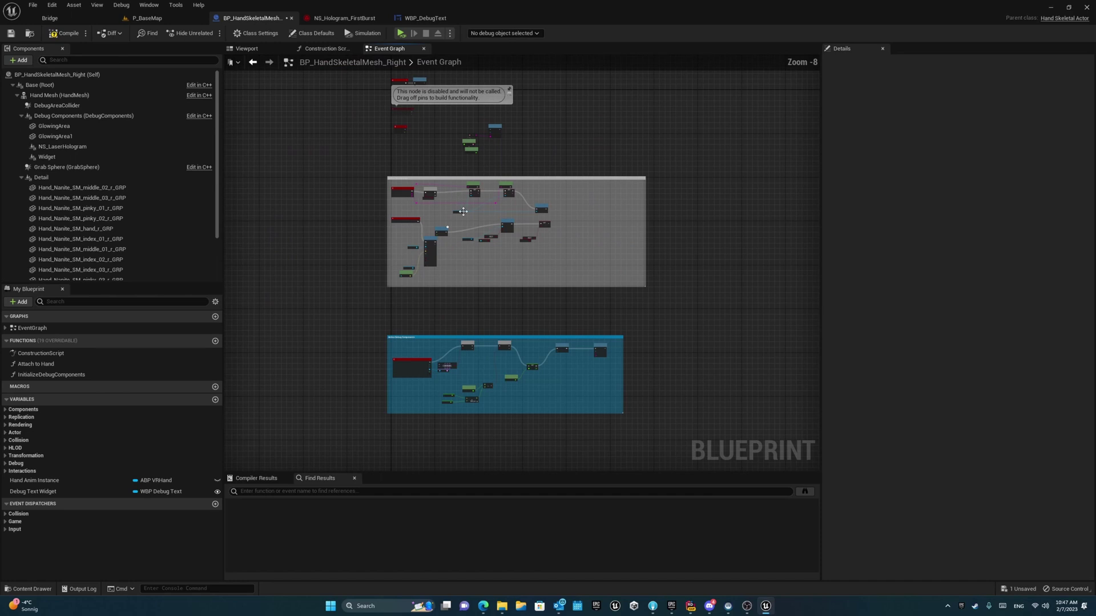
scroll(409, 216, up, 1)
scroll(409, 216, up, 3)
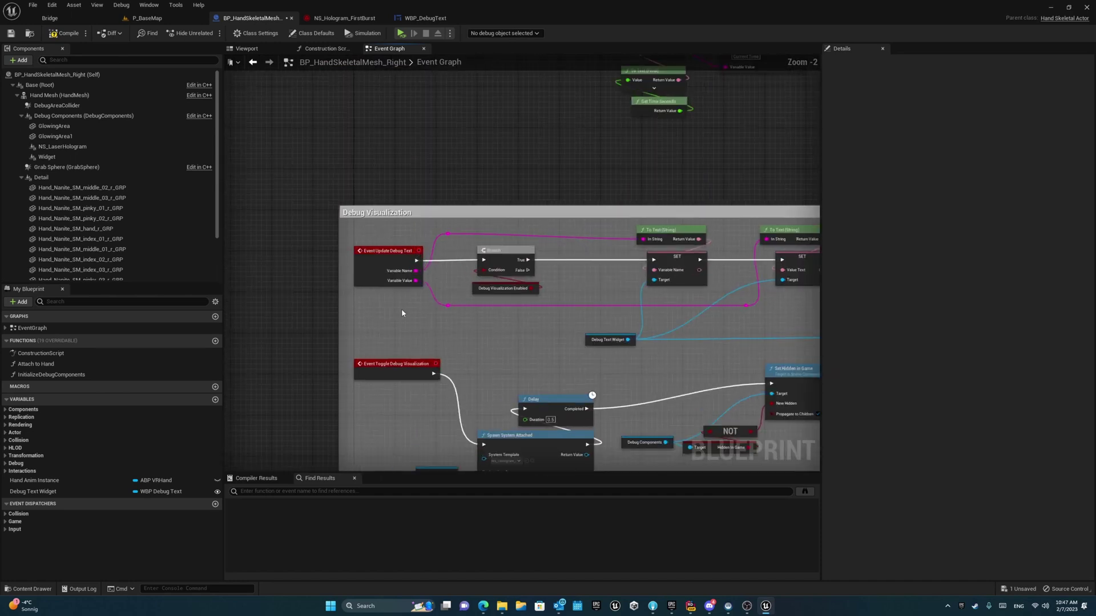
scroll(377, 271, down, 2)
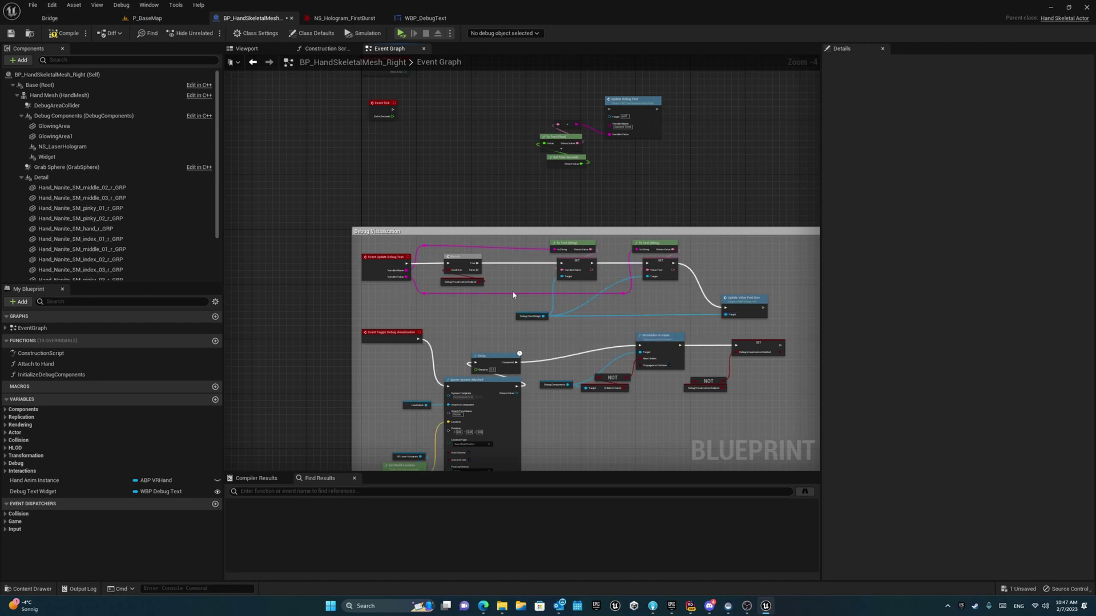
scroll(553, 203, down, 2)
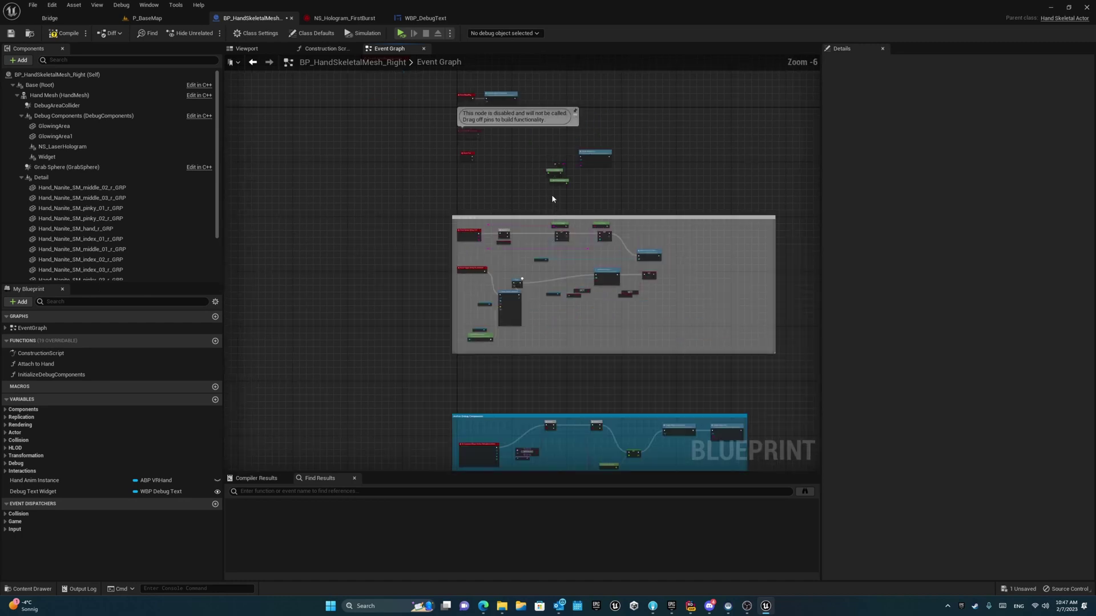
scroll(588, 327, up, 4)
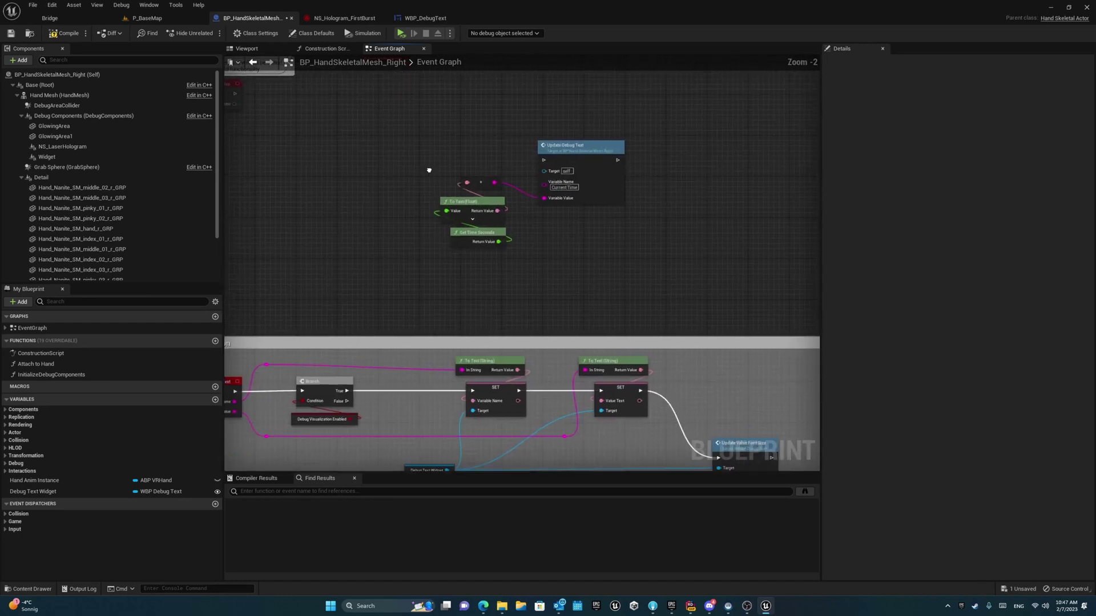
right_drag(431, 172, 543, 210)
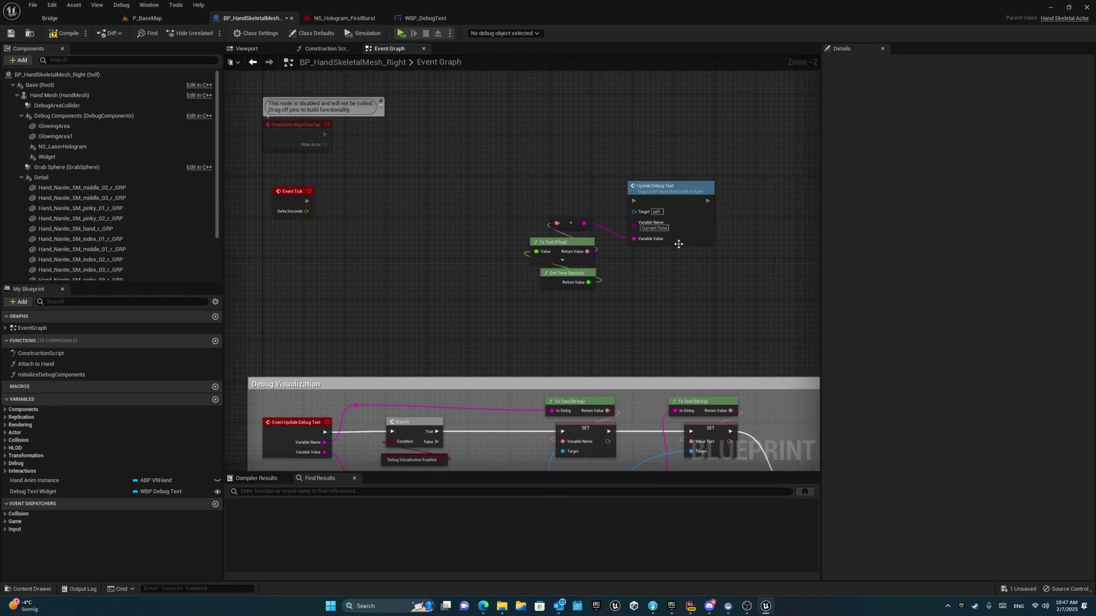
right_drag(679, 244, 726, 195)
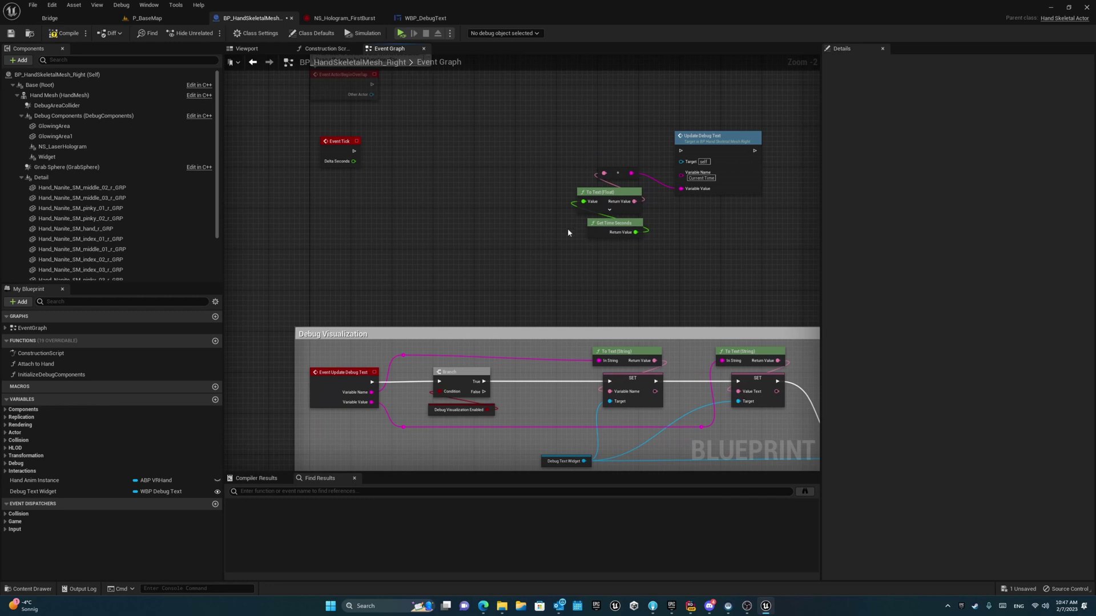
right_drag(567, 231, 438, 260)
scroll(516, 244, up, 2)
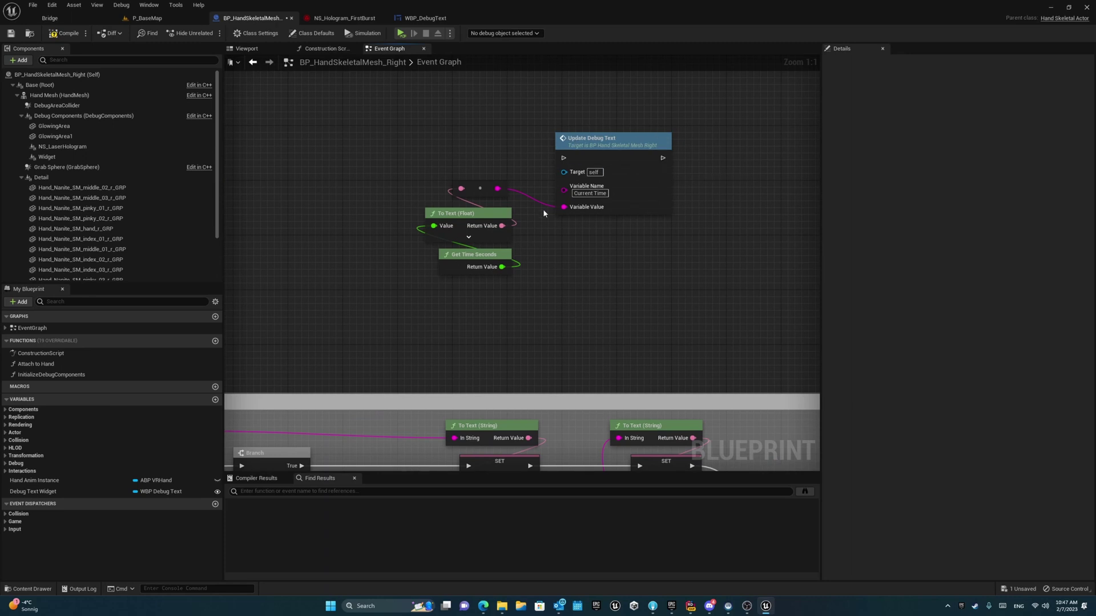
scroll(543, 217, down, 5)
drag(634, 176, 485, 276)
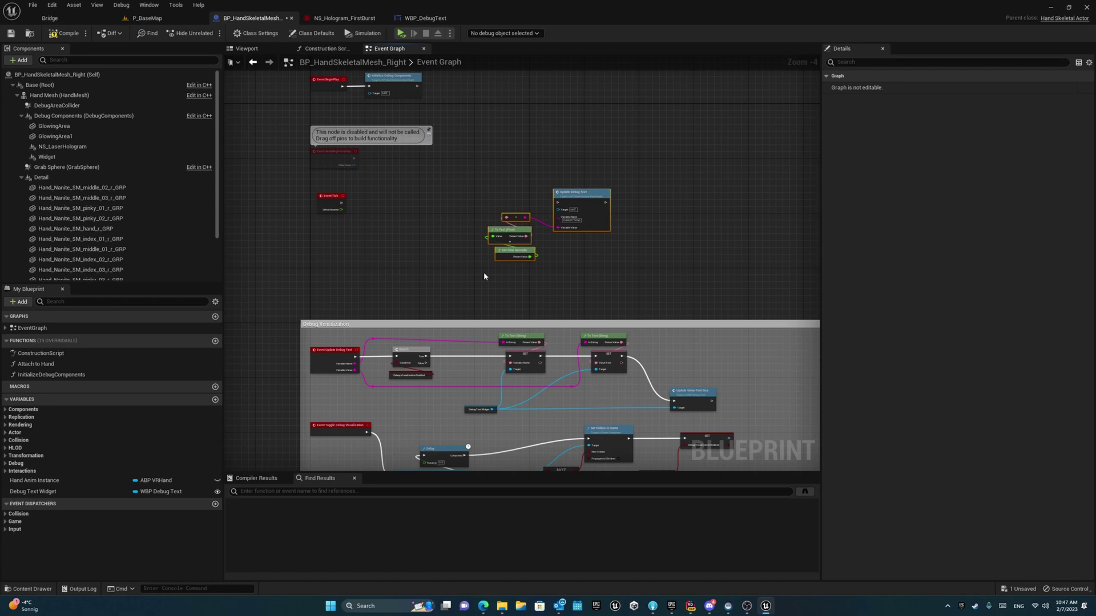
click(483, 277)
scroll(470, 198, down, 2)
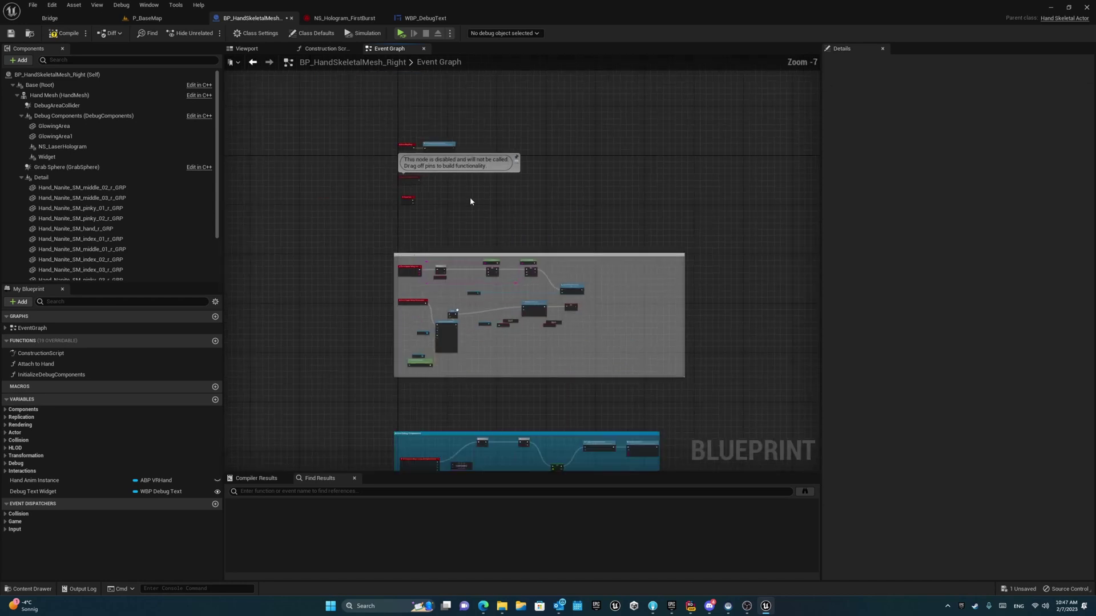
scroll(474, 195, down, 1)
right_drag(527, 361, 498, 234)
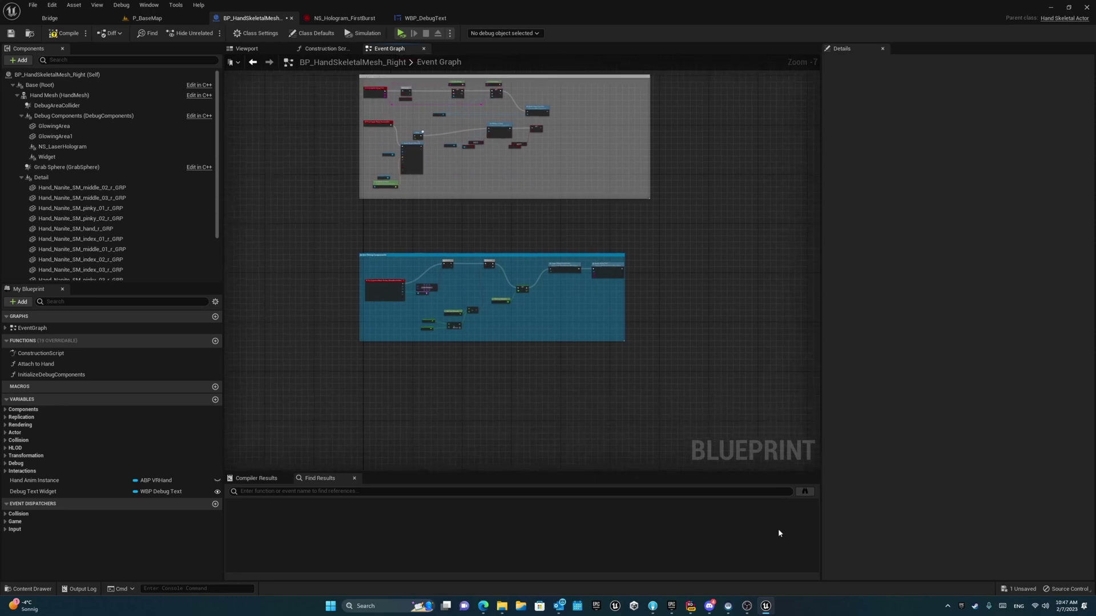
- Switch to Rider to view the RotateDebugWidgetToCamera declaration in HandSkeletalActor.h
key(alt+Tab)
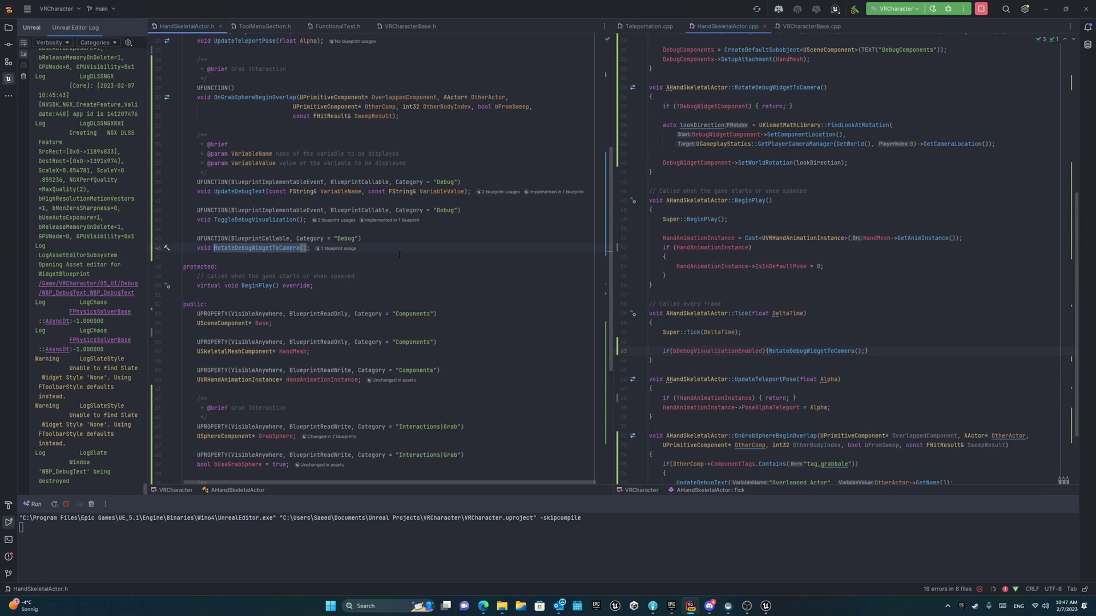
scroll(399, 254, up, 2)
scroll(400, 255, up, 2)
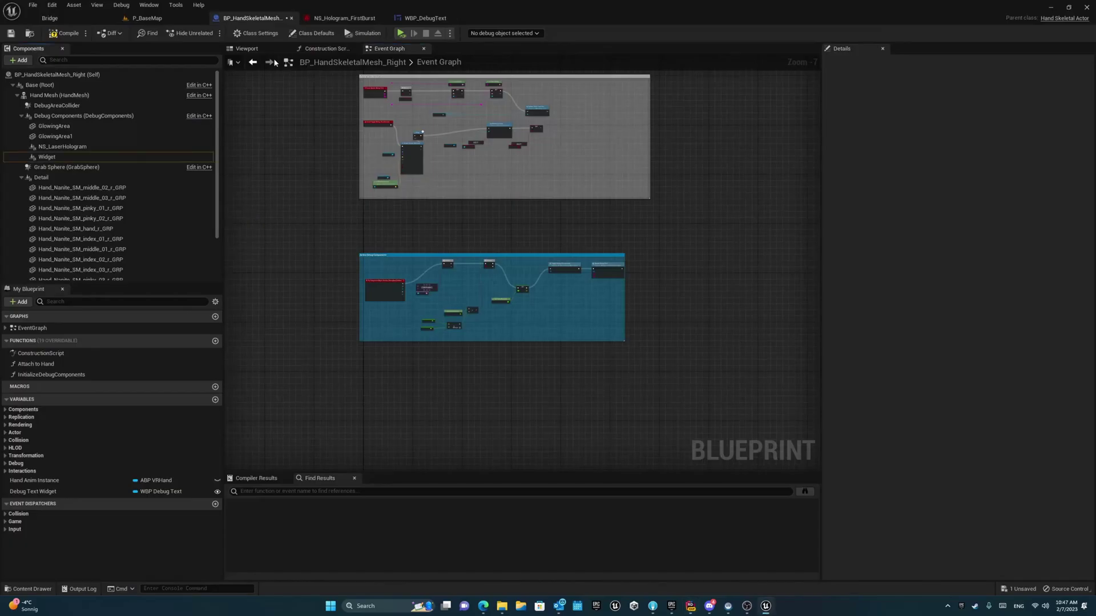
- Show the hand's Viewport preview from above and select the Grab Sphere component
click(256, 48)
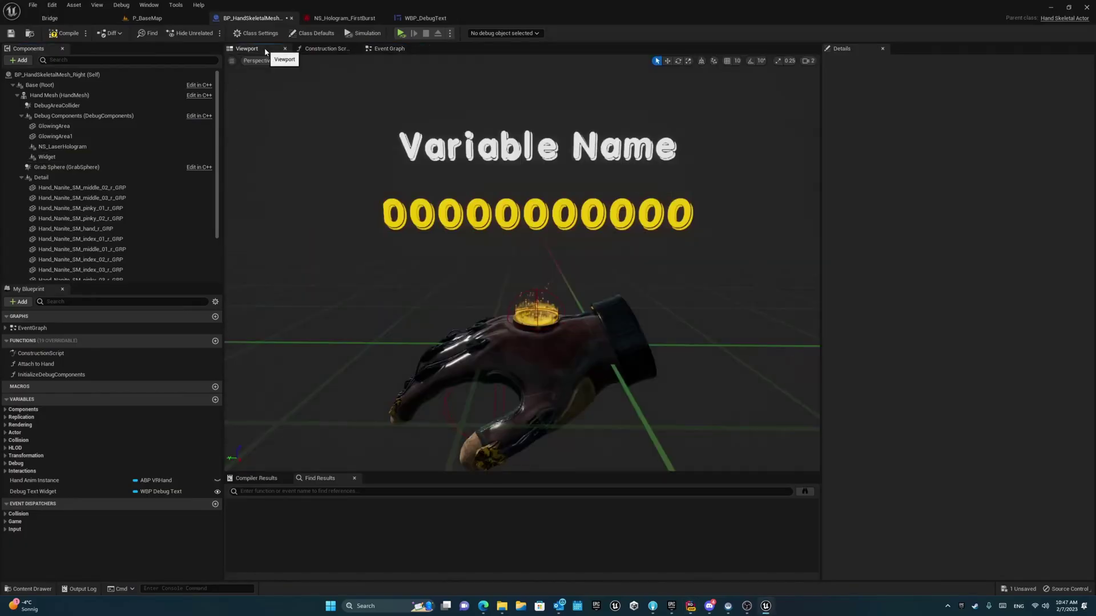
right_drag(548, 377, 550, 383)
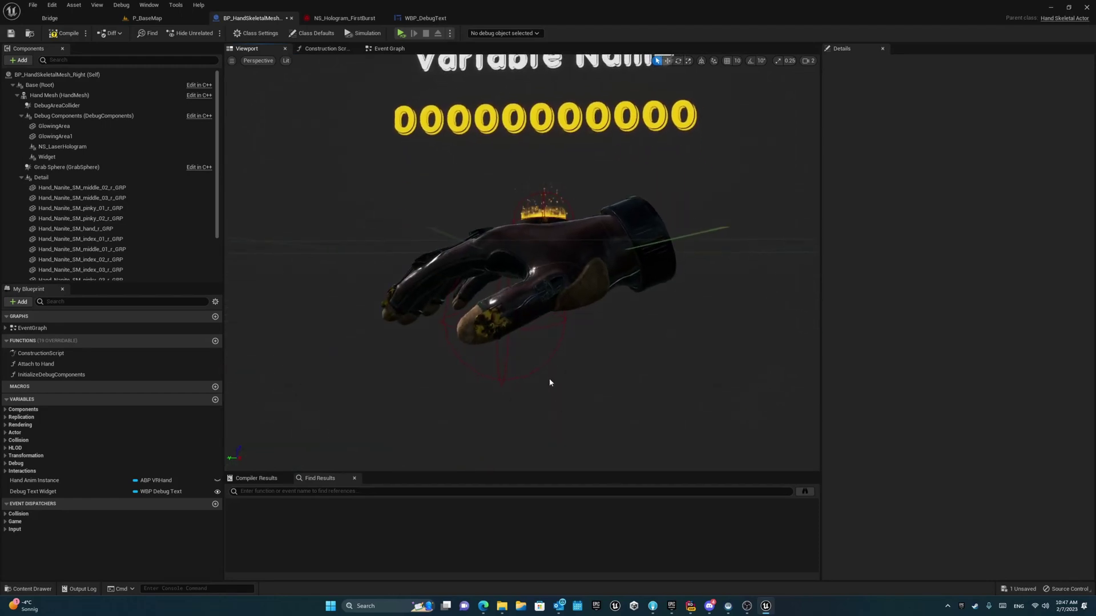
click(554, 330)
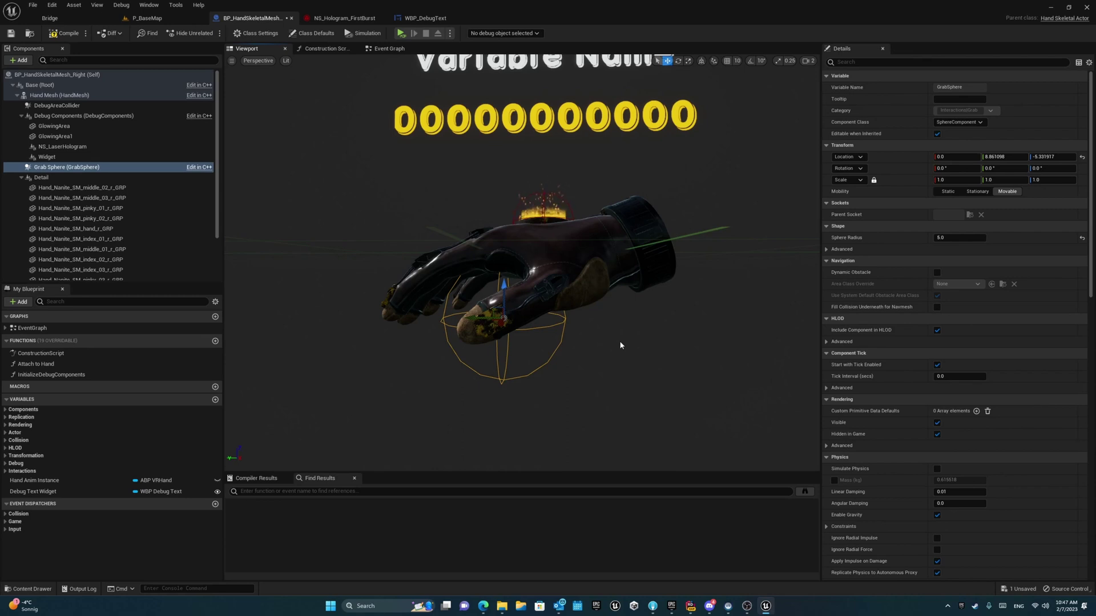
- In Rider, review the grab sphere's BeginOverlap binding and OnGrabSphereBeginOverlap handler parameters
key(alt+Tab)
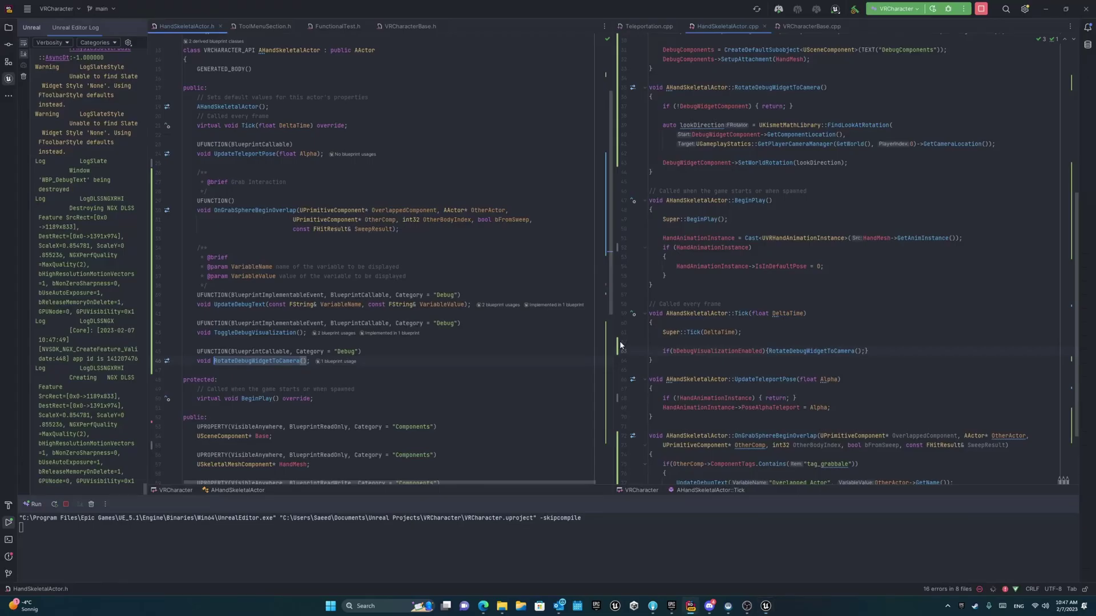
scroll(777, 177, up, 5)
scroll(810, 224, up, 5)
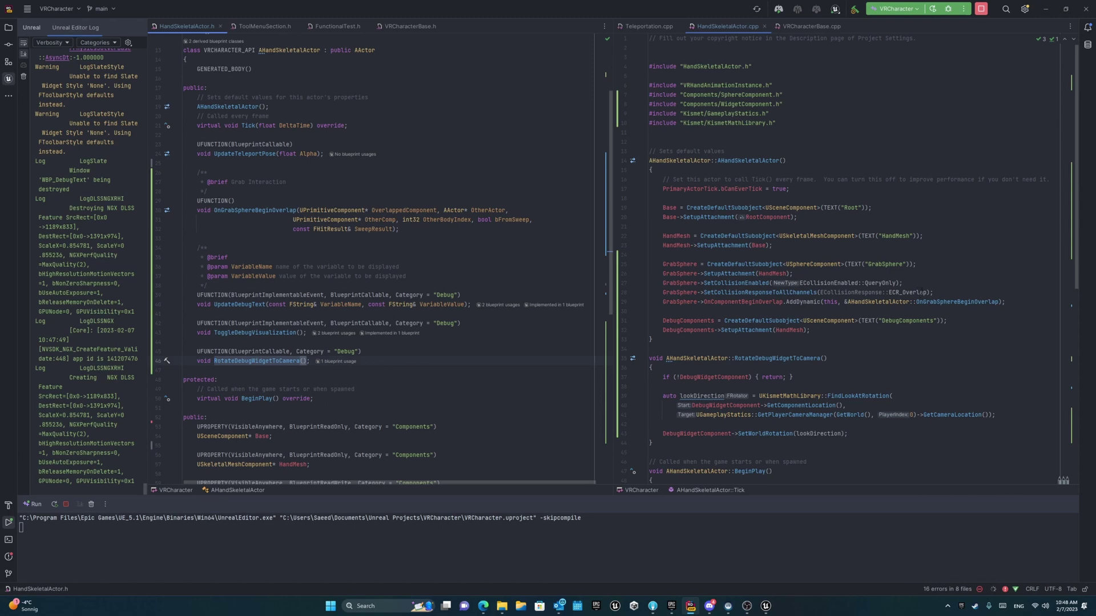
drag(743, 301, 784, 302)
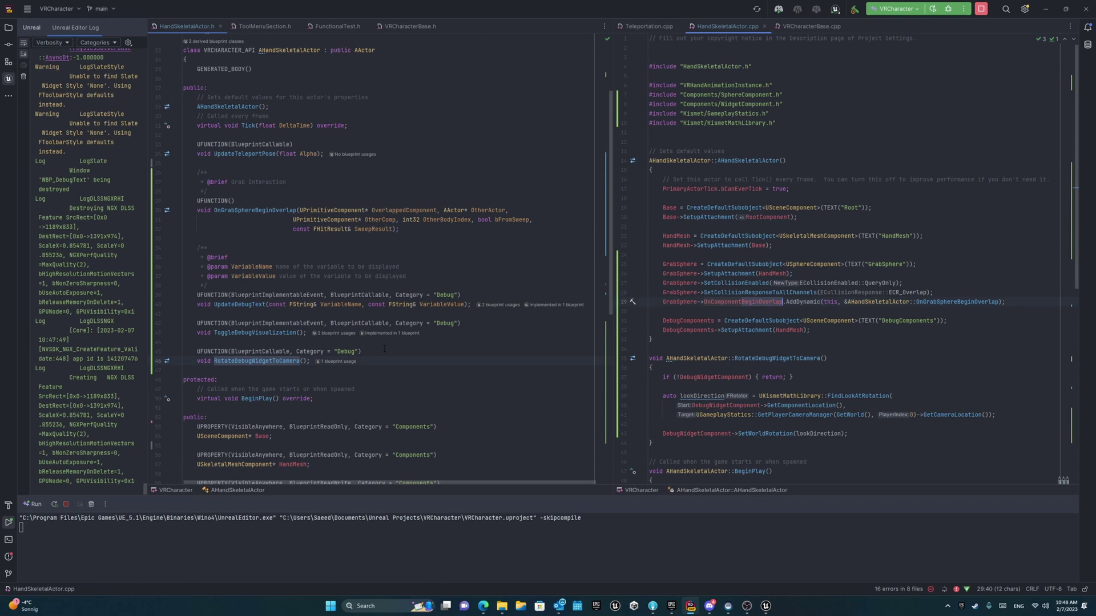
drag(214, 210, 298, 210)
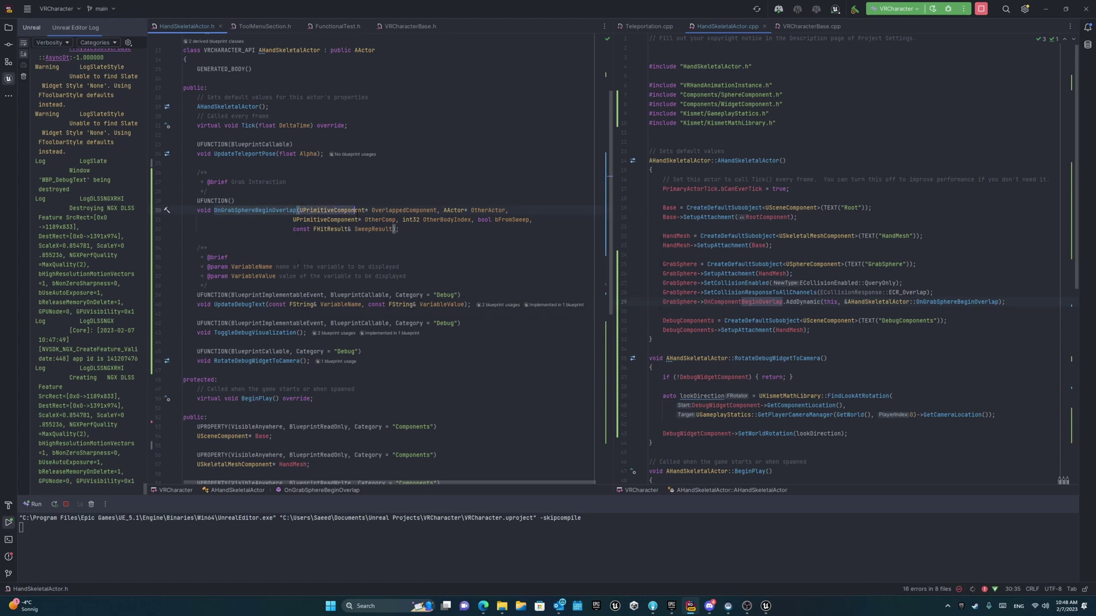
drag(299, 210, 393, 229)
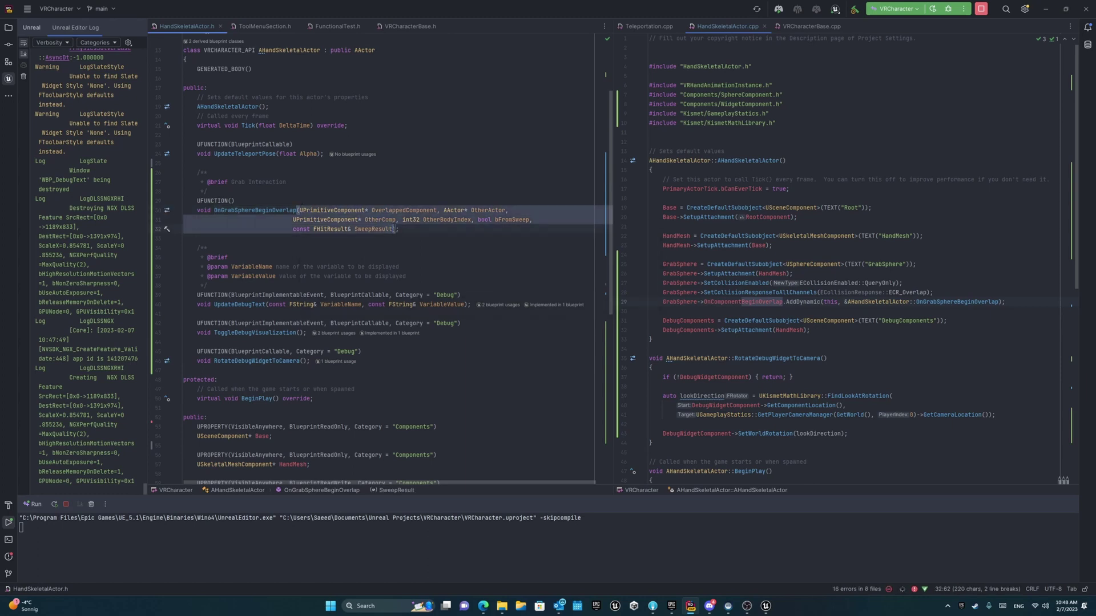
click(410, 227)
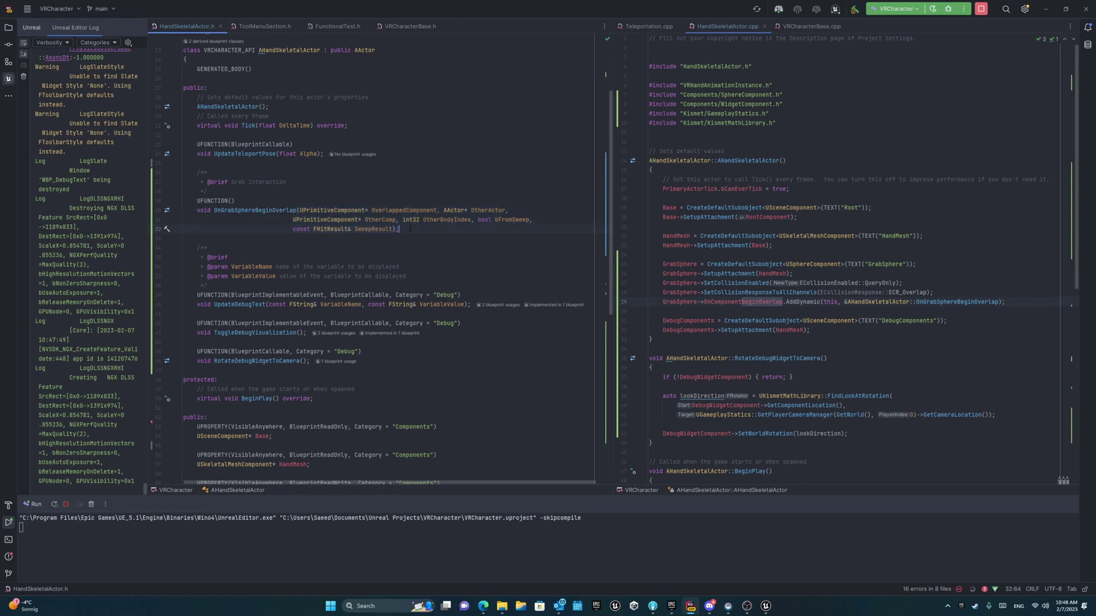
- Search 'beginoverlap' and open the FComponentBeginOverlapSignature declaration
key(shift)
key(shift)
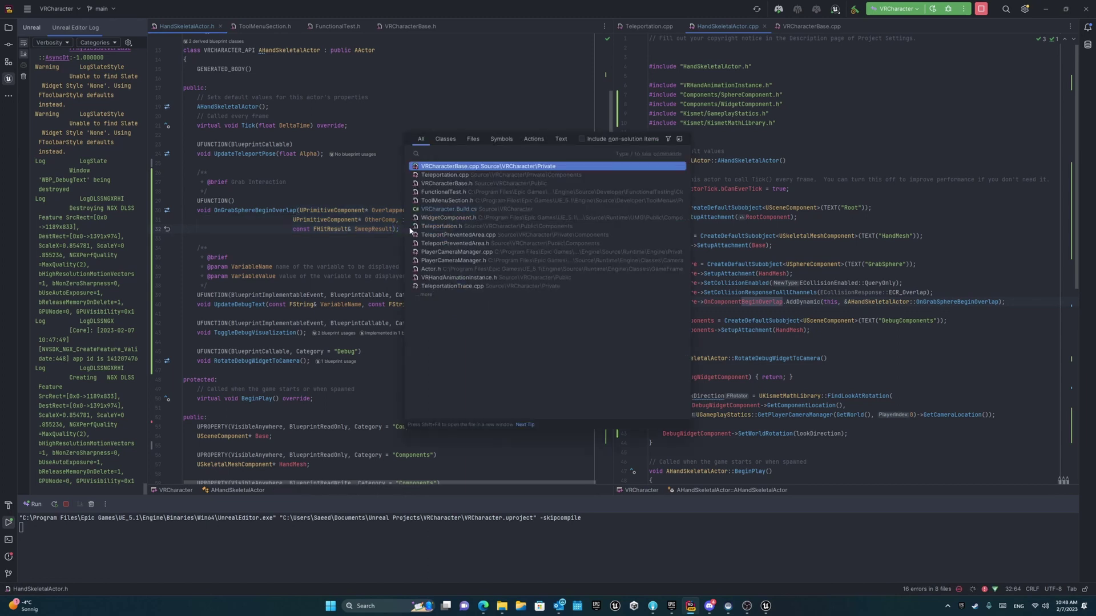
text(begin)
text(overlap)
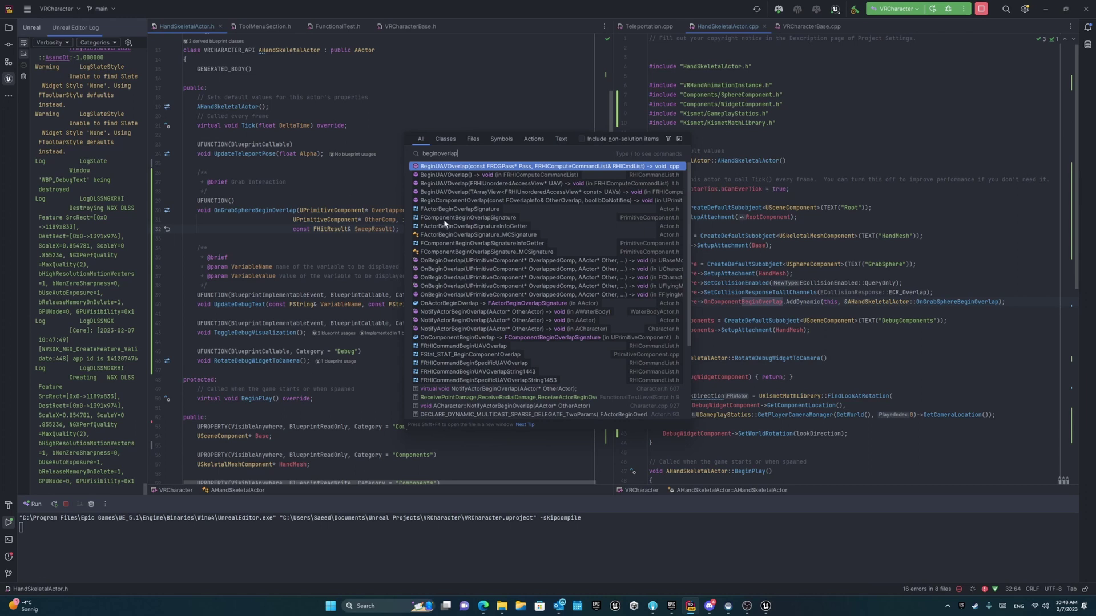
key(Down)
key(Down)
key(Down)
key(Down)
key(Down)
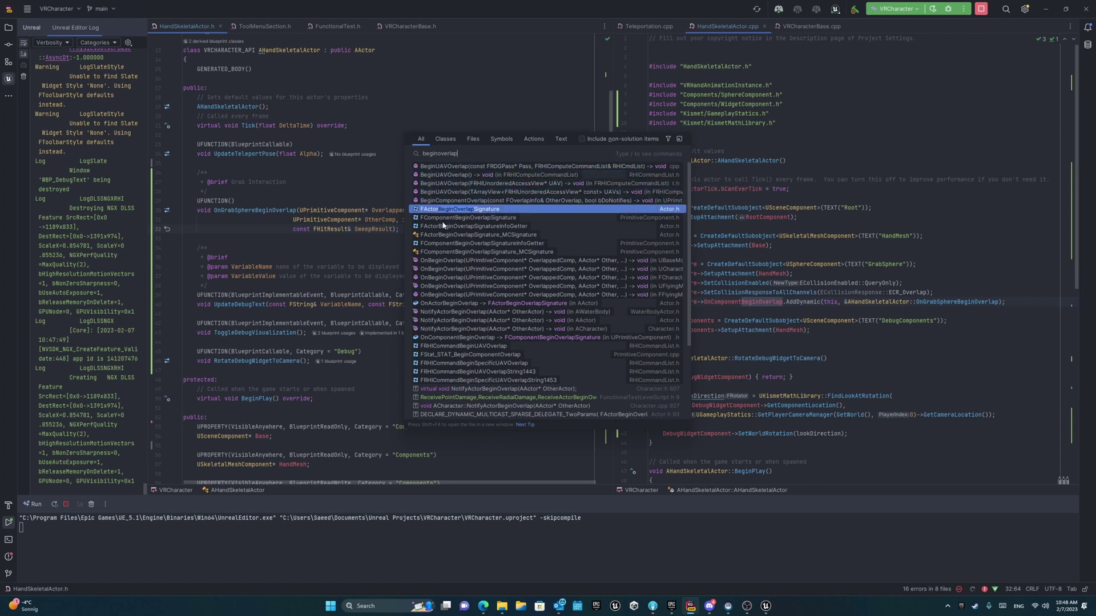
key(Down)
key(Down)
key(Down)
key(Down)
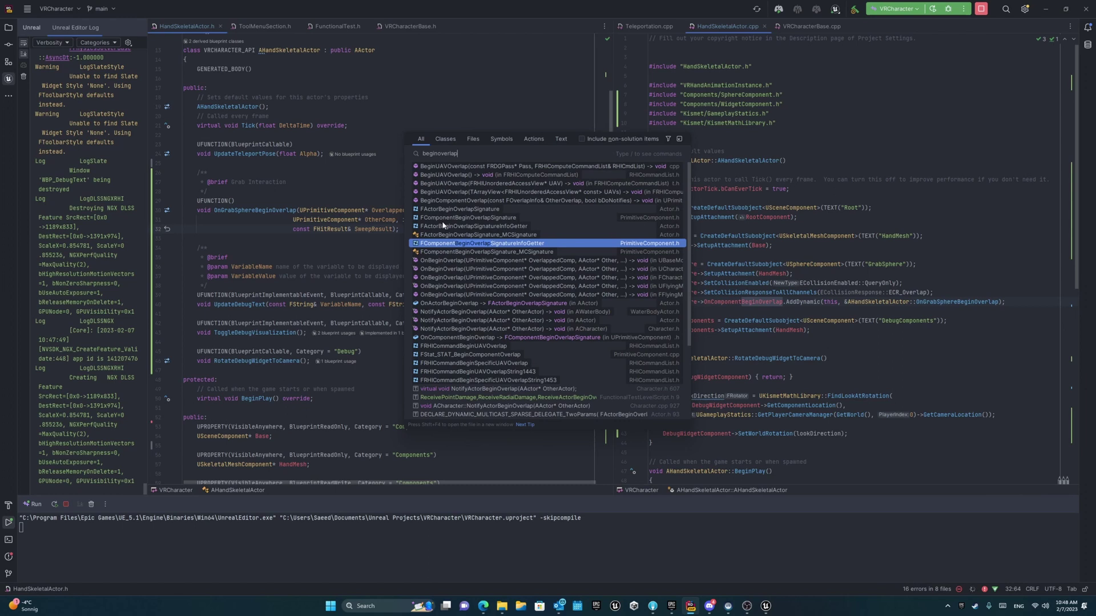
key(Up)
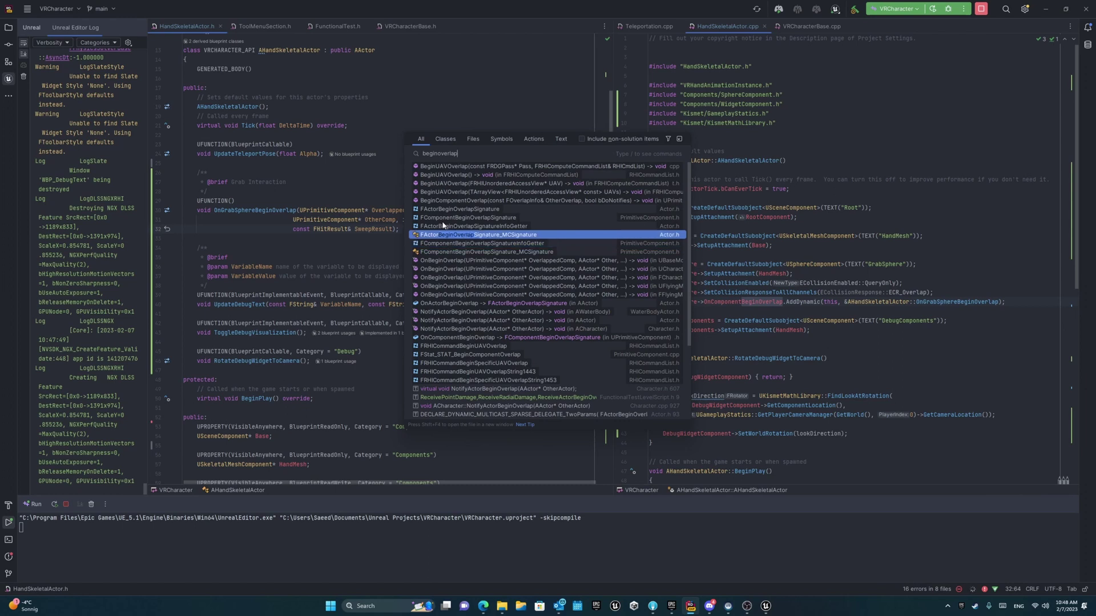
key(Up)
key(Up)
key(Return)
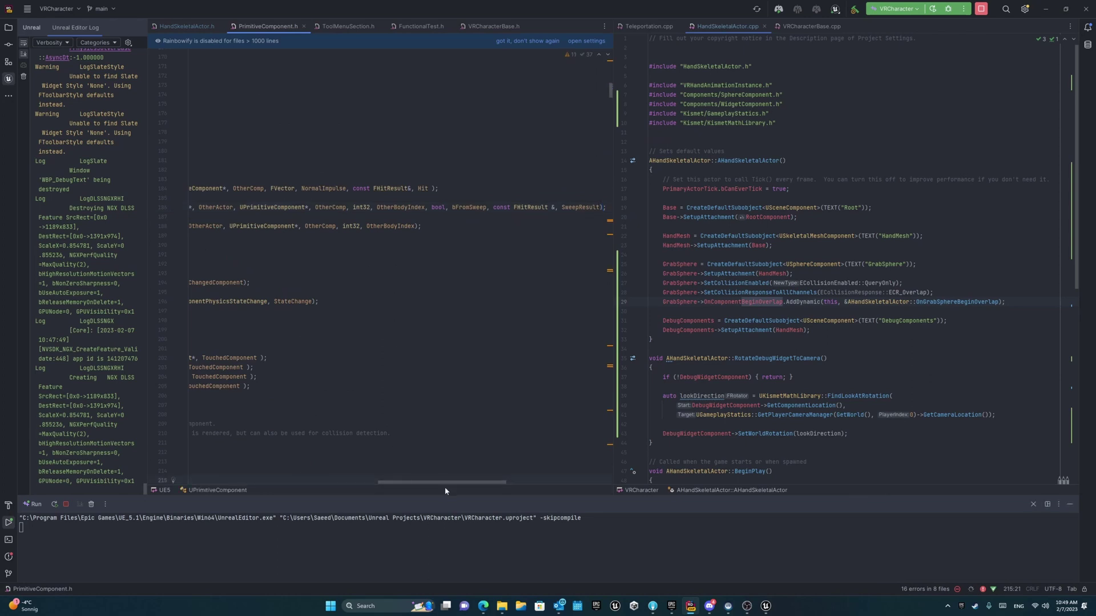
drag(448, 487, 225, 472)
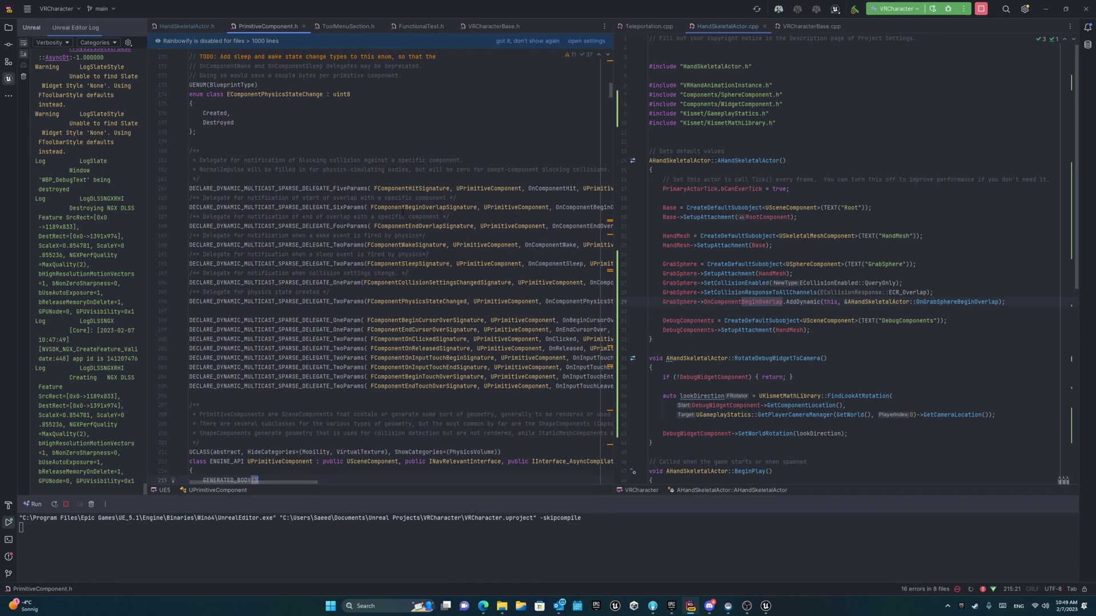
drag(275, 480, 353, 479)
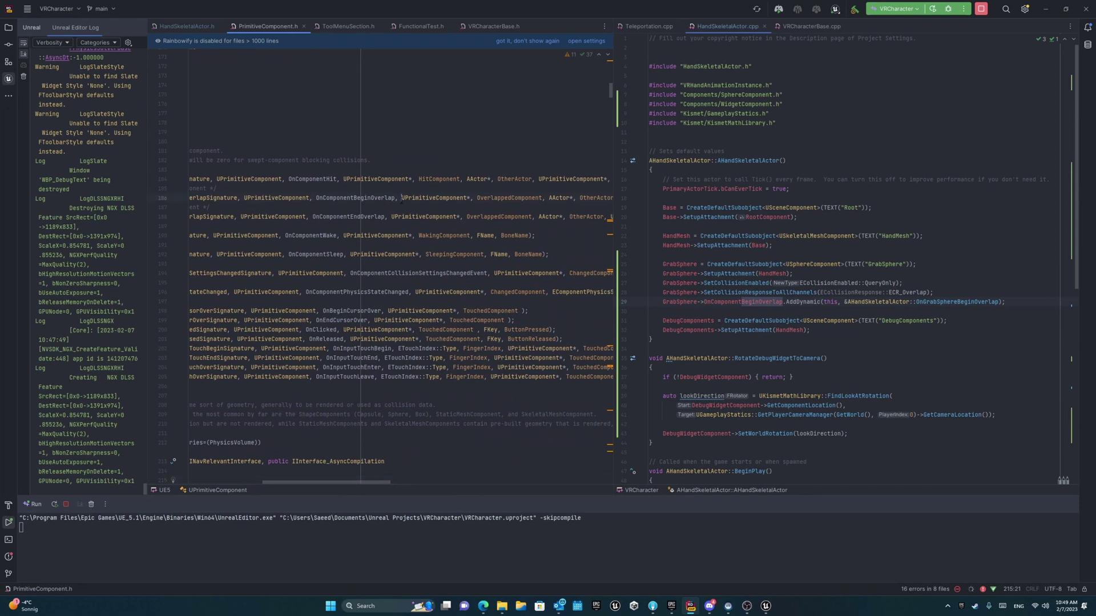
- Highlight the overlap delegate's parameter list, then close PrimitiveComponent.h
mouse_move(401, 198)
mouse_down()
mouse_move(653, 198)
mouse_move(582, 198)
mouse_up()
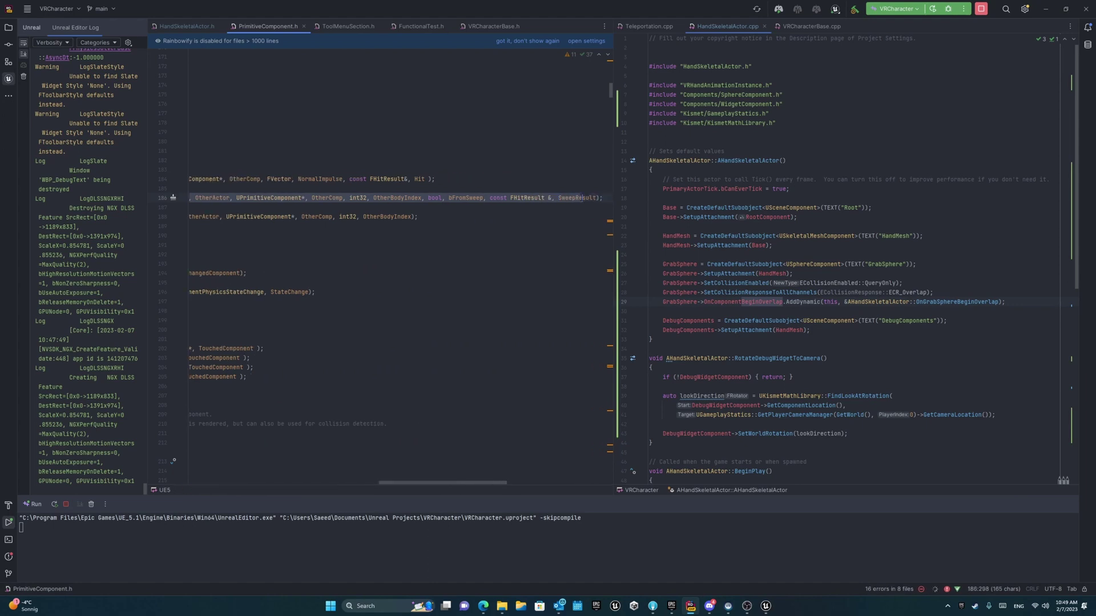
middle_click(277, 26)
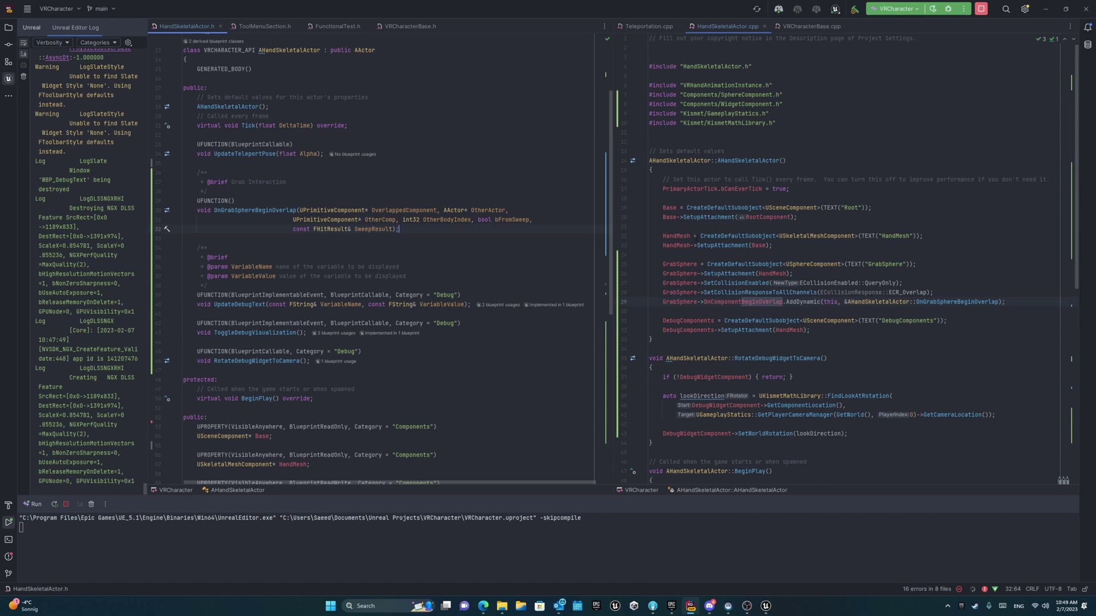
scroll(856, 257, down, 5)
scroll(856, 257, down, 5)
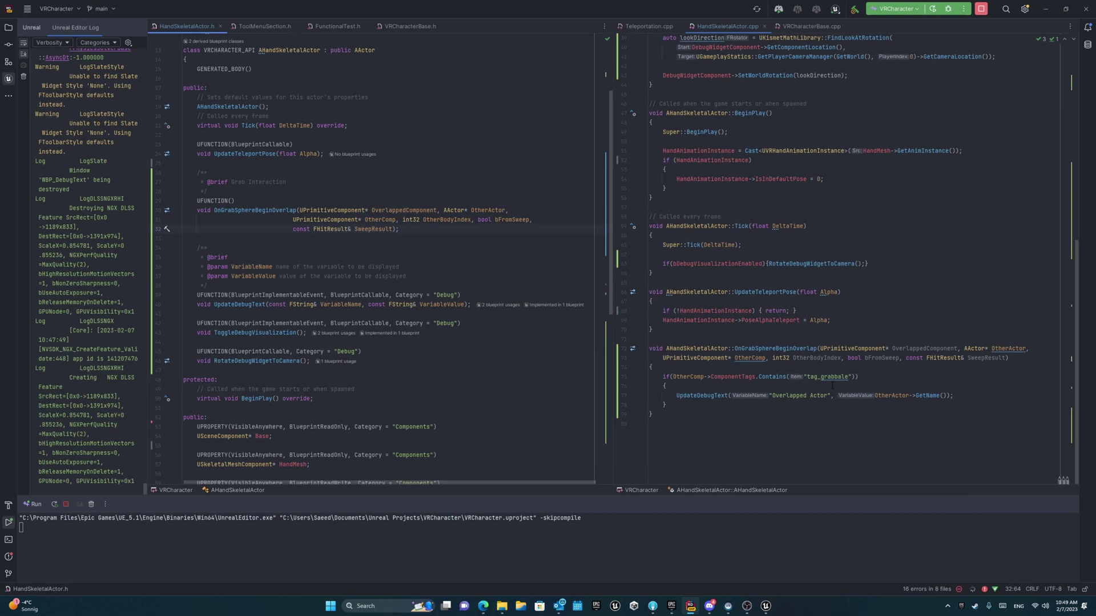
- Review the UpdateDebugText call passing the overlapped actor's name, then minimize Rider
drag(677, 396, 731, 395)
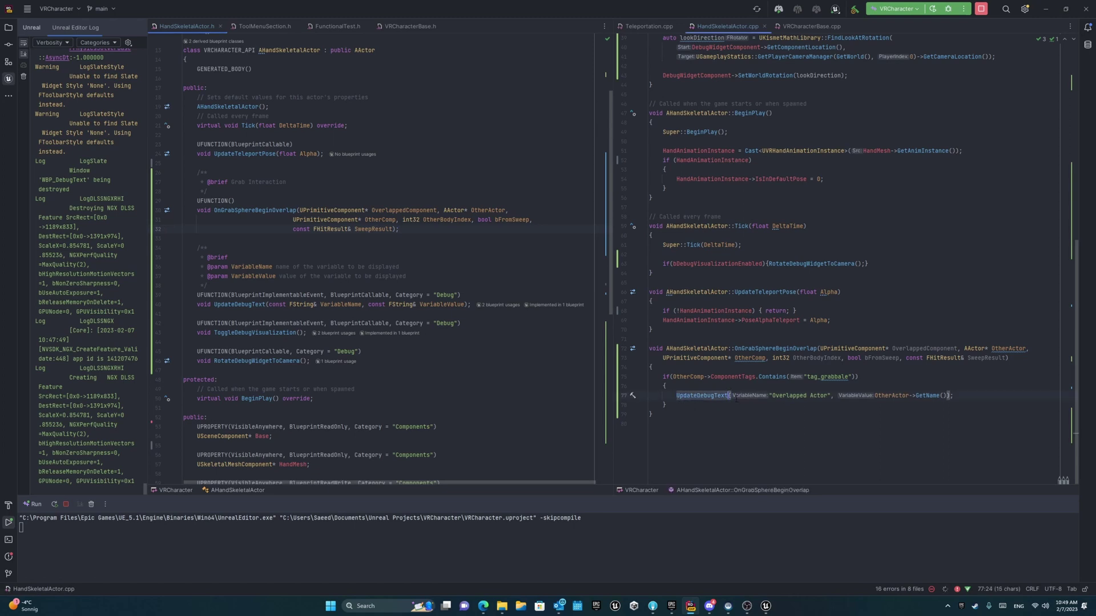
drag(772, 396, 827, 395)
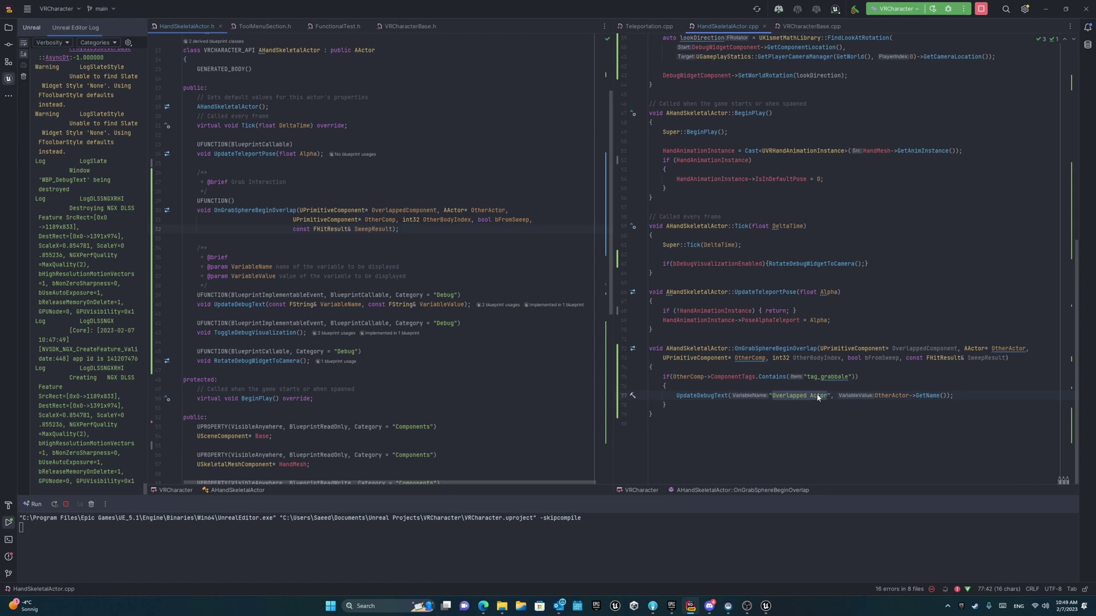
click(847, 386)
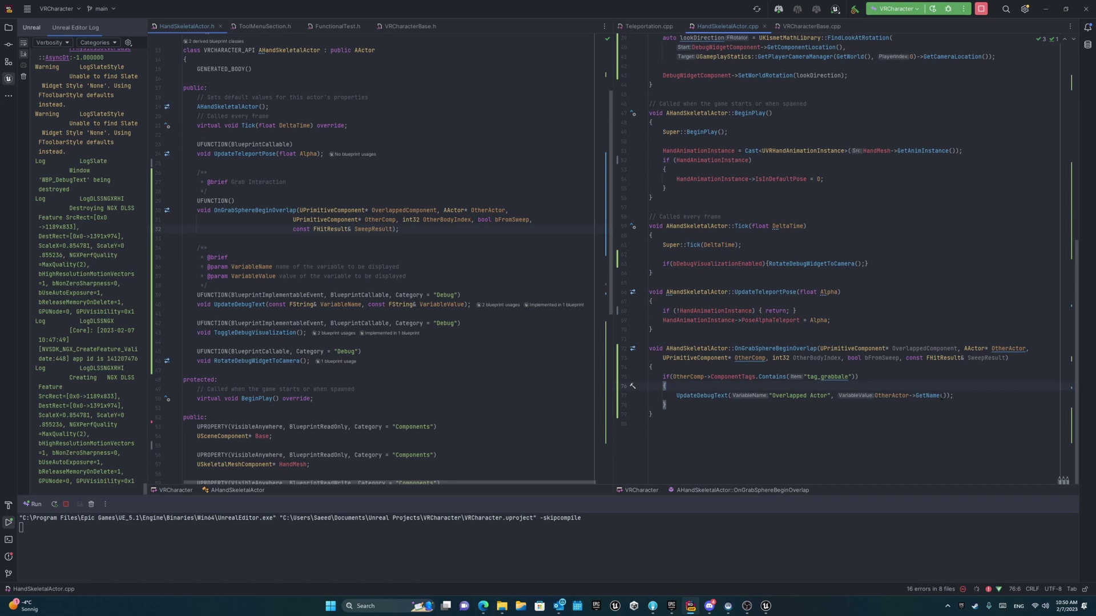
drag(949, 396, 874, 396)
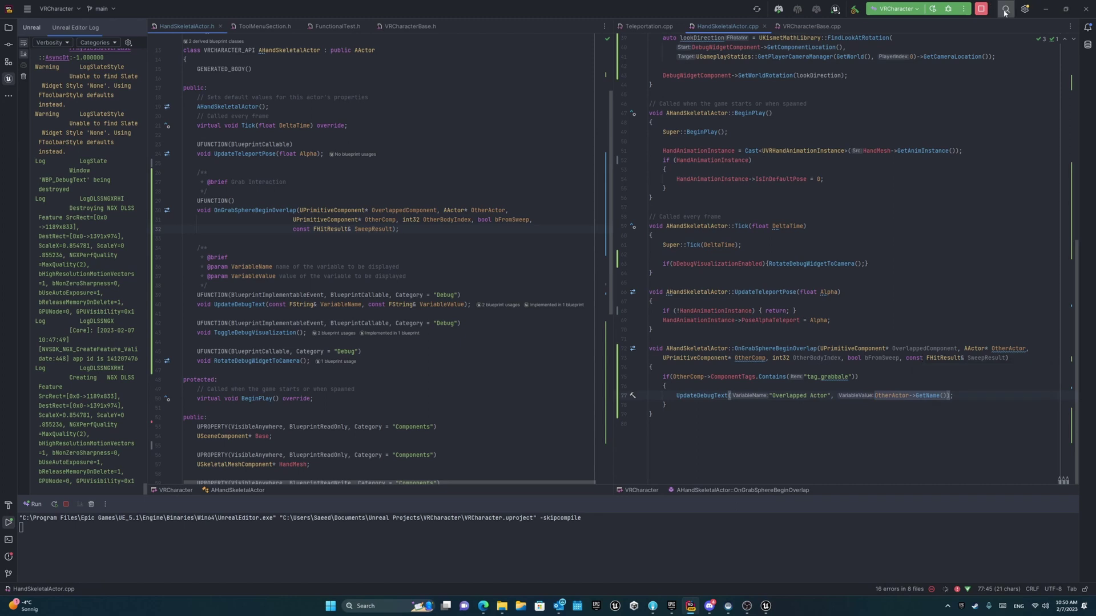
click(1046, 10)
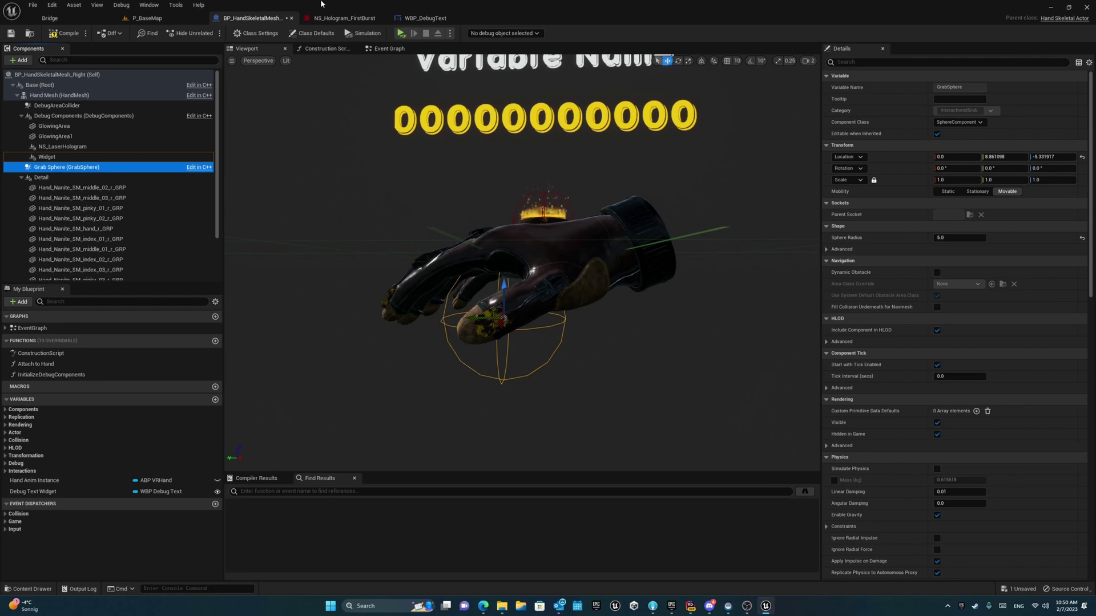
- Close the hologram and debug text tabs, compile the hand Blueprint, then open P_BaseMap
middle_click(346, 18)
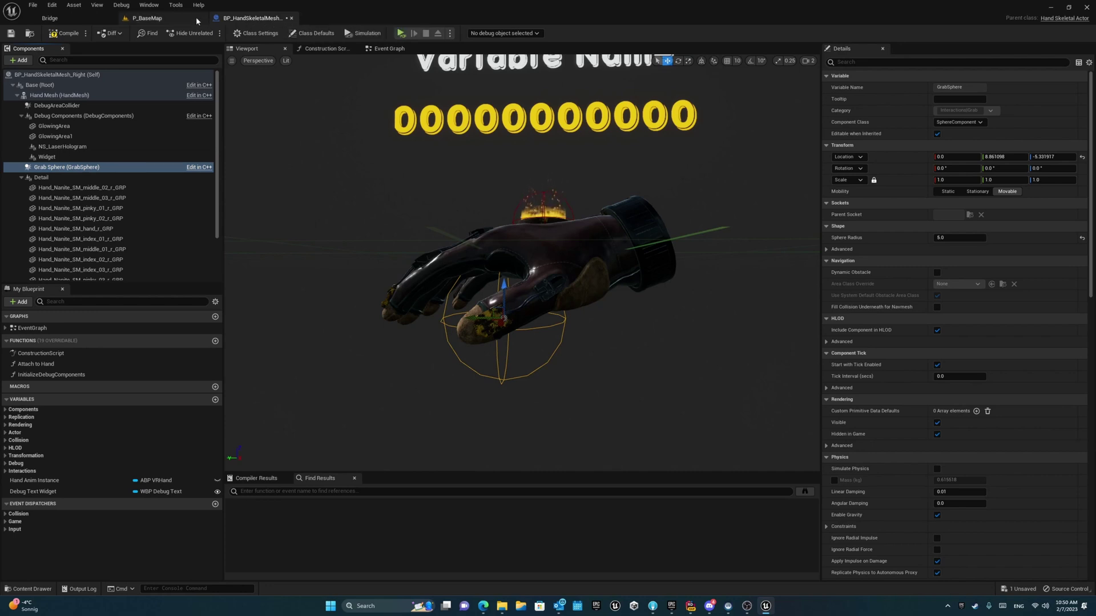
click(69, 34)
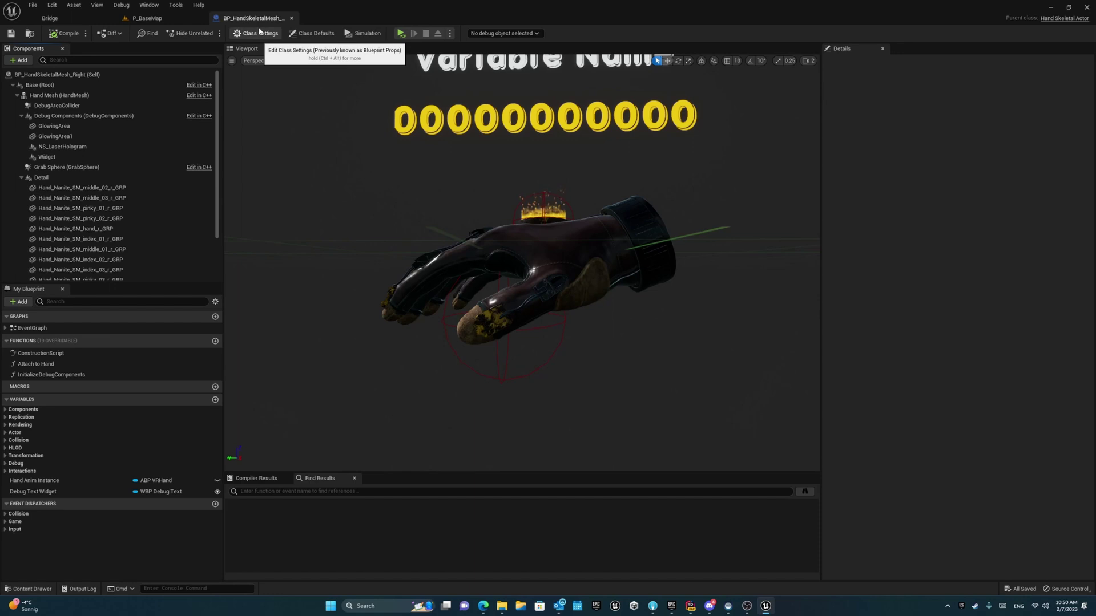
right_drag(311, 108, 311, 146)
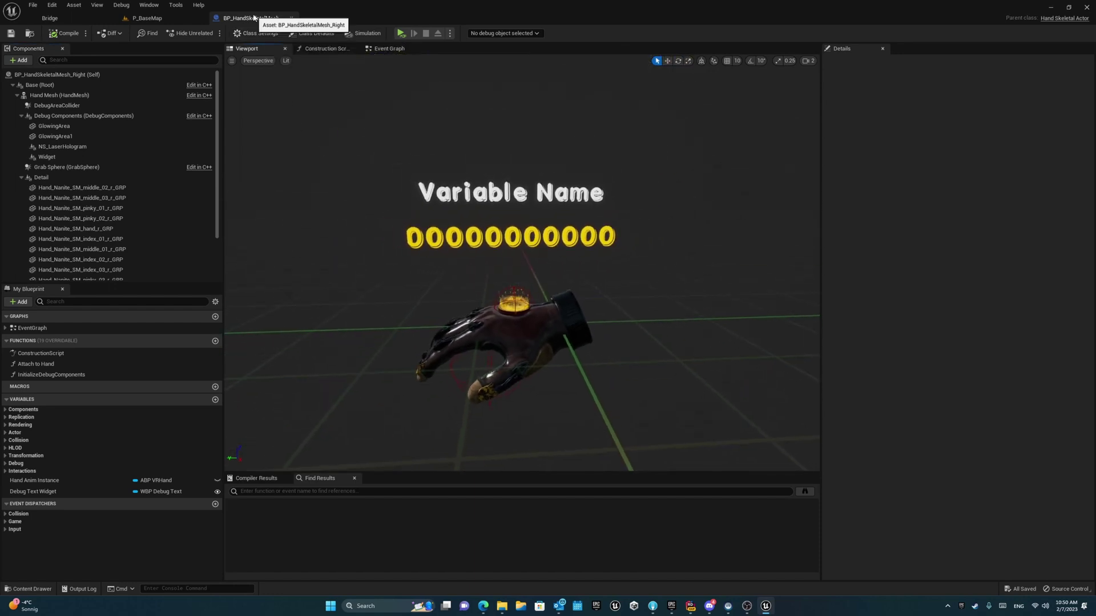
click(148, 19)
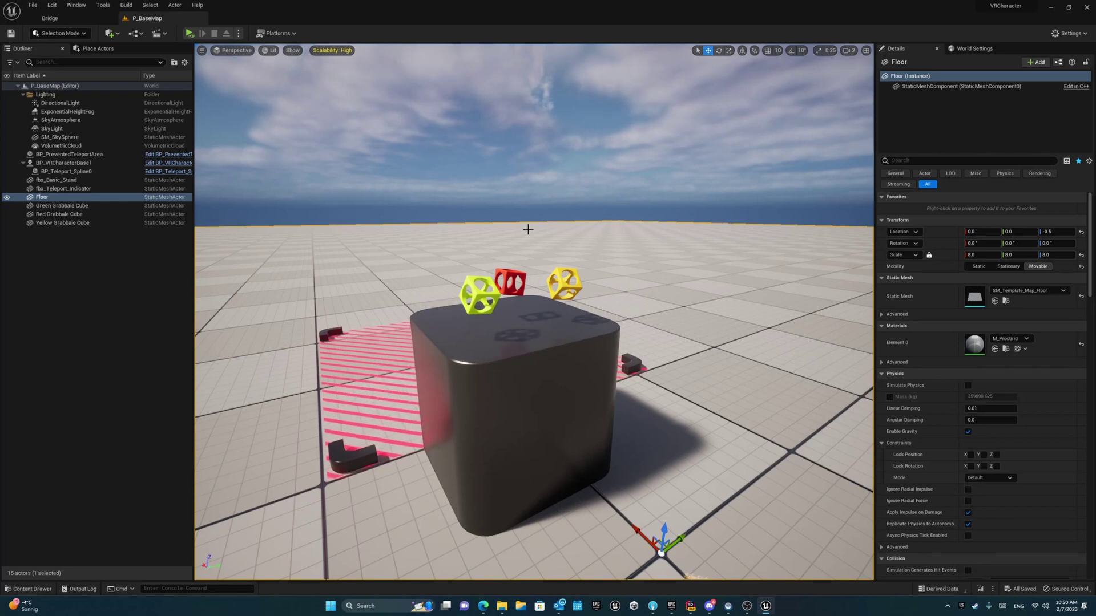